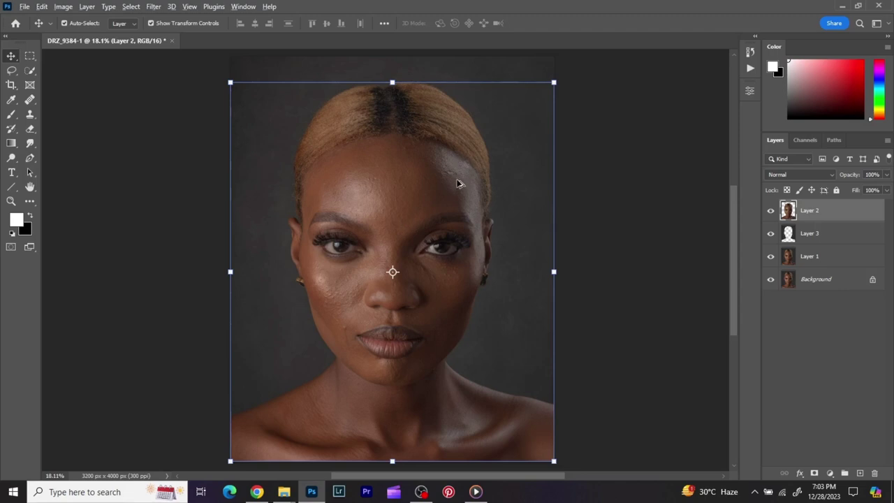
# - Examine the portrait's facial skin up close and view Layer 3 and Layer 2 individually
pyautogui.scroll(5, 304, 202)
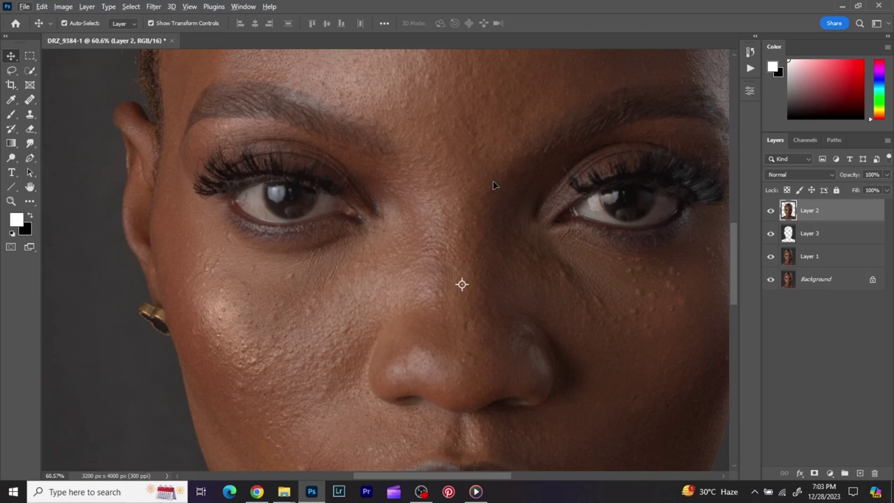
pyautogui.scroll(-2, 518, 189)
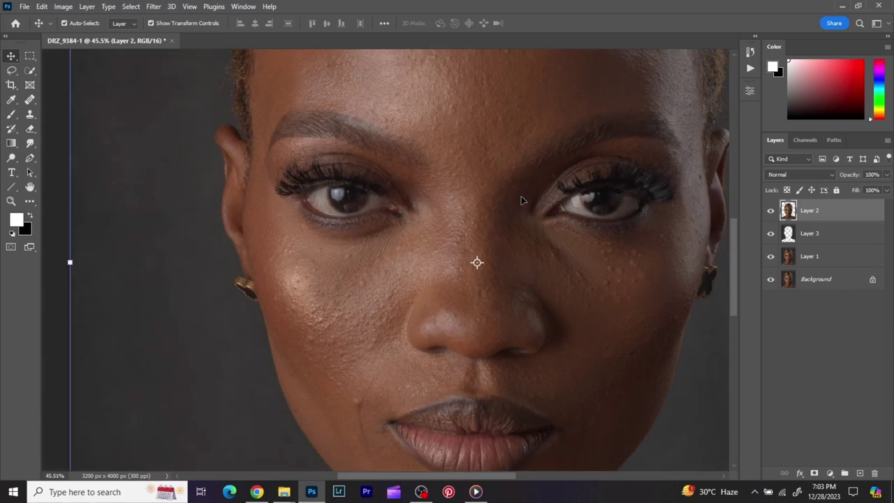
pyautogui.scroll(-1, 522, 202)
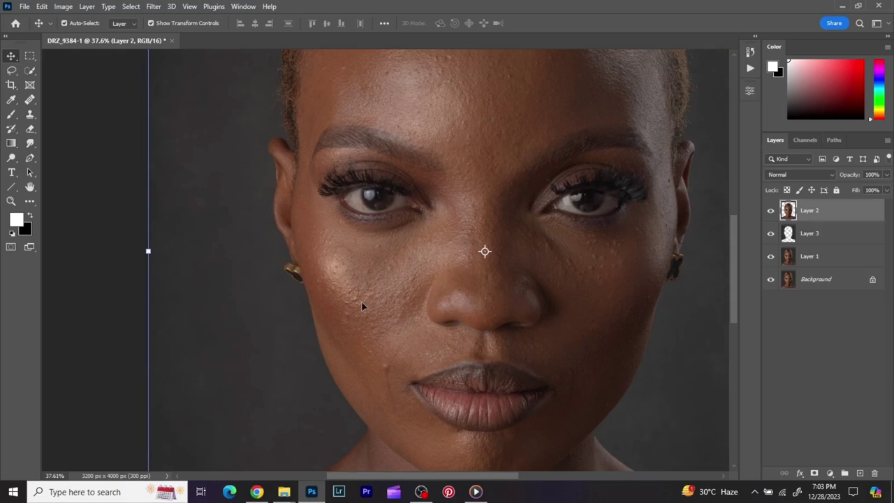
pyautogui.scroll(-4, 557, 125)
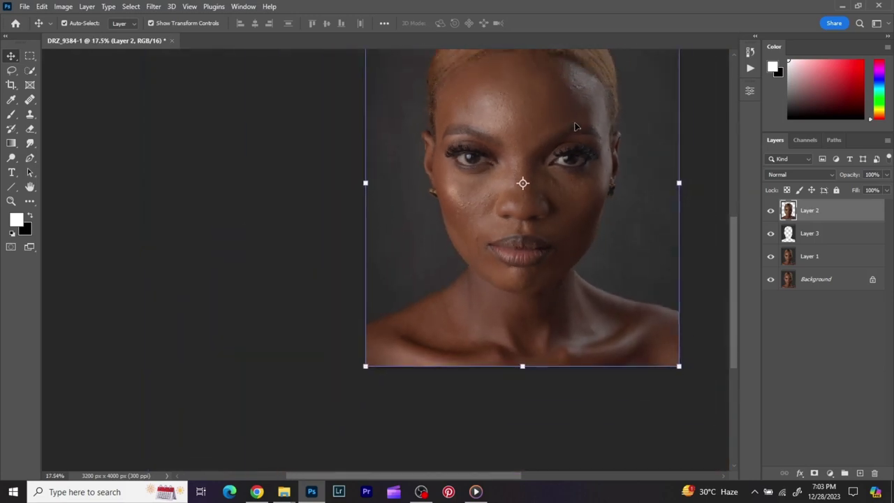
pyautogui.moveTo(575, 127); pyautogui.dragTo(473, 200)
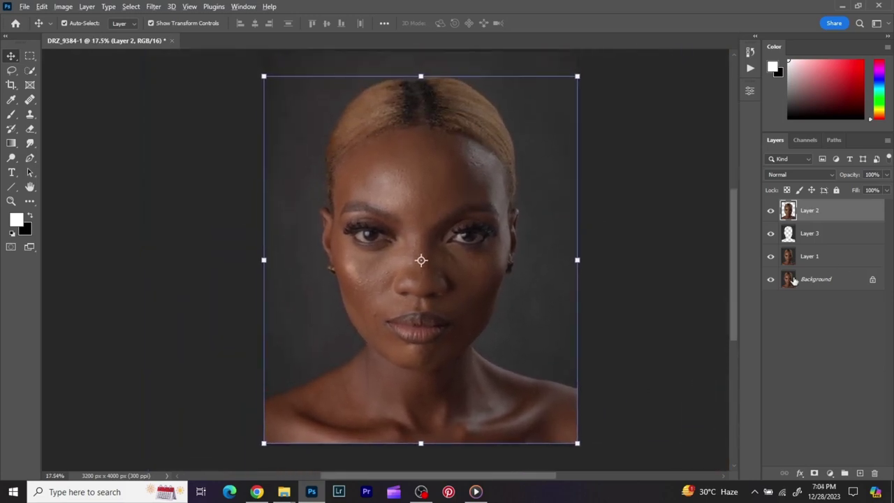
pyautogui.keyDown('alt'); pyautogui.click(771, 233); pyautogui.keyUp('alt')
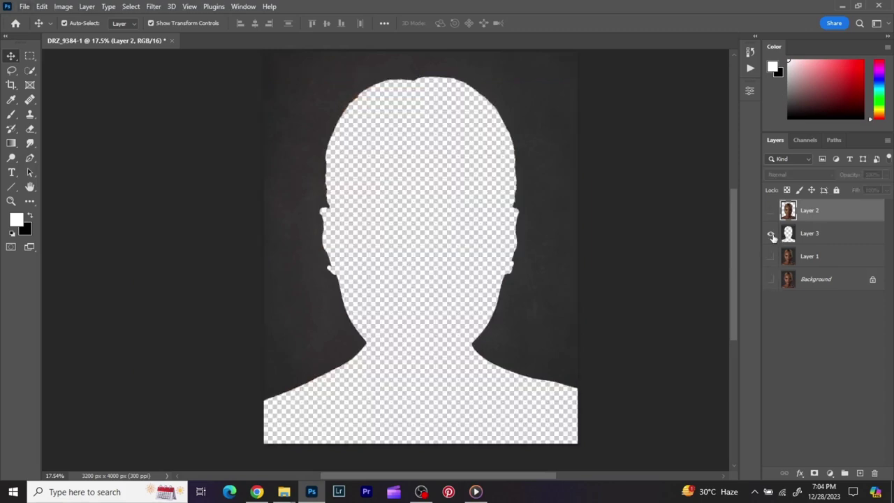
pyautogui.keyDown('alt'); pyautogui.click(772, 233); pyautogui.keyUp('alt')
pyautogui.keyDown('alt'); pyautogui.click(771, 210); pyautogui.keyUp('alt')
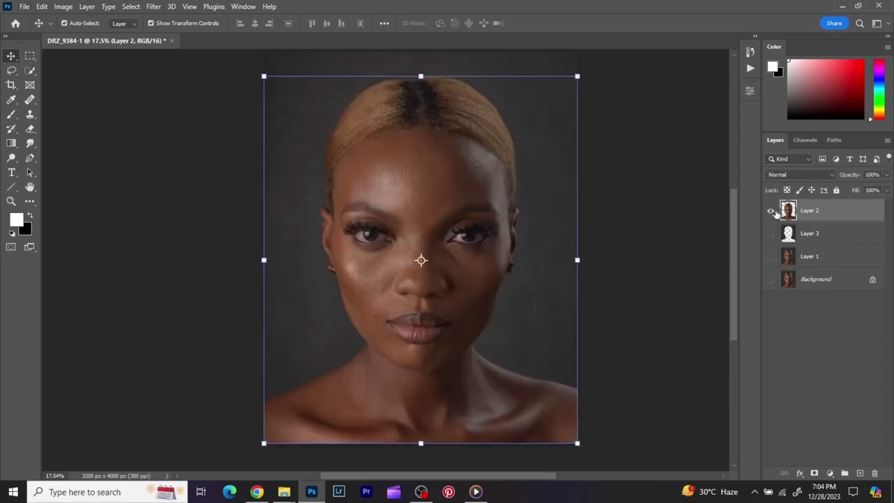
pyautogui.keyDown('alt'); pyautogui.click(772, 211); pyautogui.keyUp('alt')
pyautogui.moveTo(421, 267); pyautogui.dragTo(421, 270)
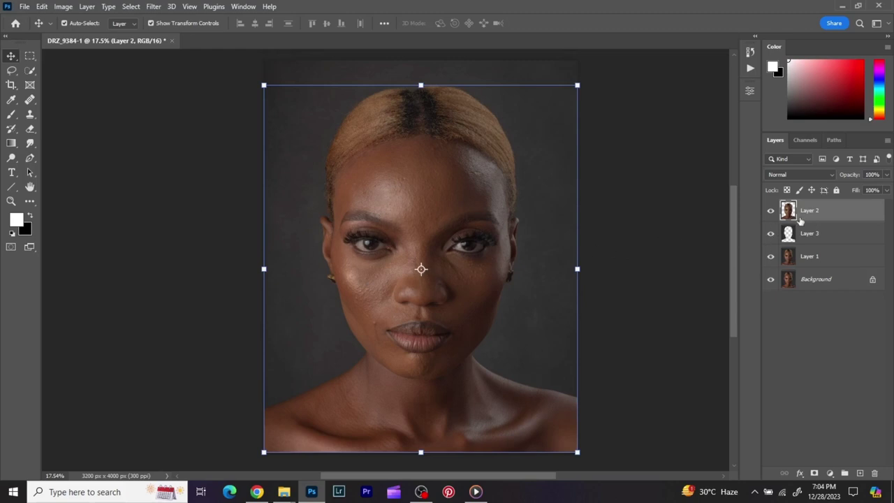
# - Set up the Healing Brush Tool with a 25 px brush for retouching the forehead on Layer 2
pyautogui.scroll(5, 420, 170)
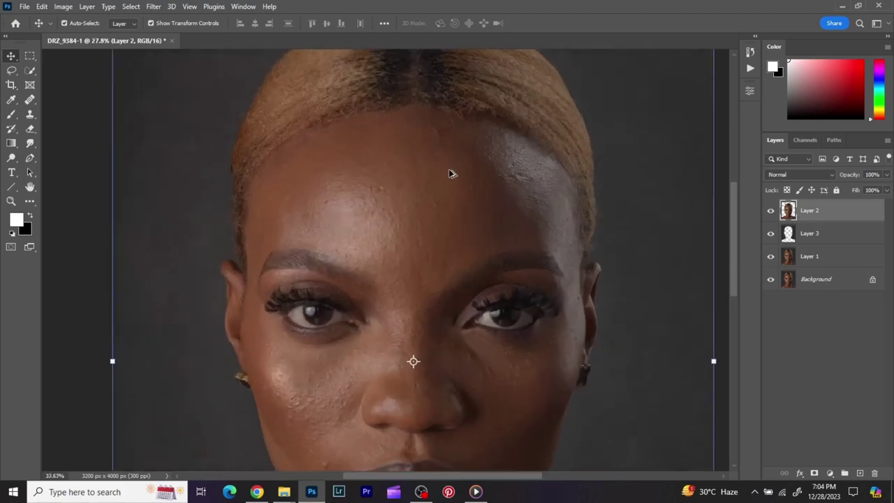
pyautogui.scroll(2, 451, 255)
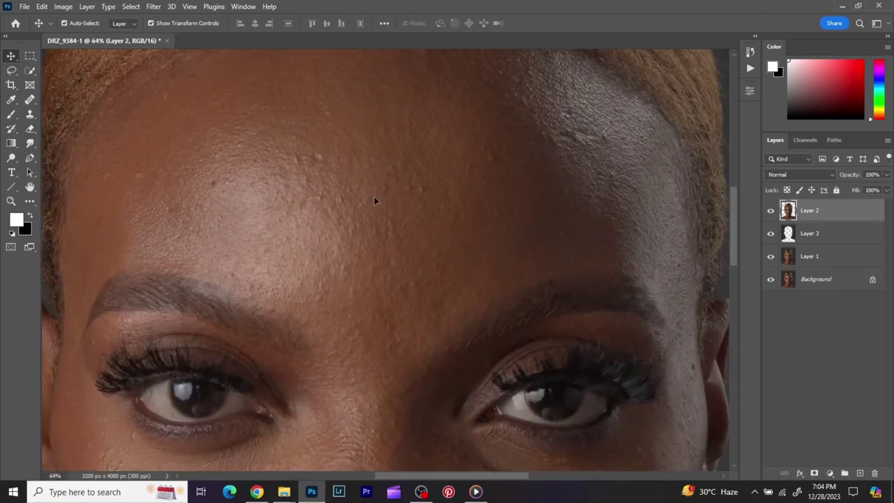
pyautogui.scroll(-1, 376, 191)
pyautogui.moveTo(376, 191); pyautogui.dragTo(388, 214)
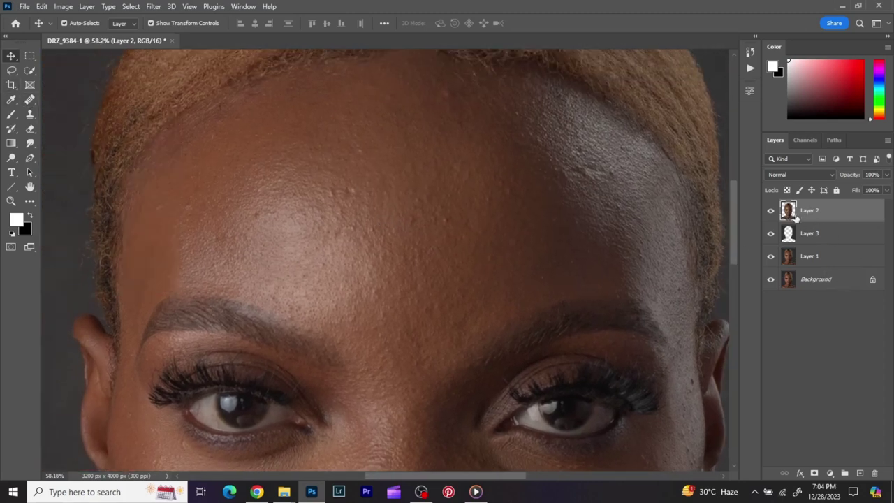
pyautogui.click(30, 102)
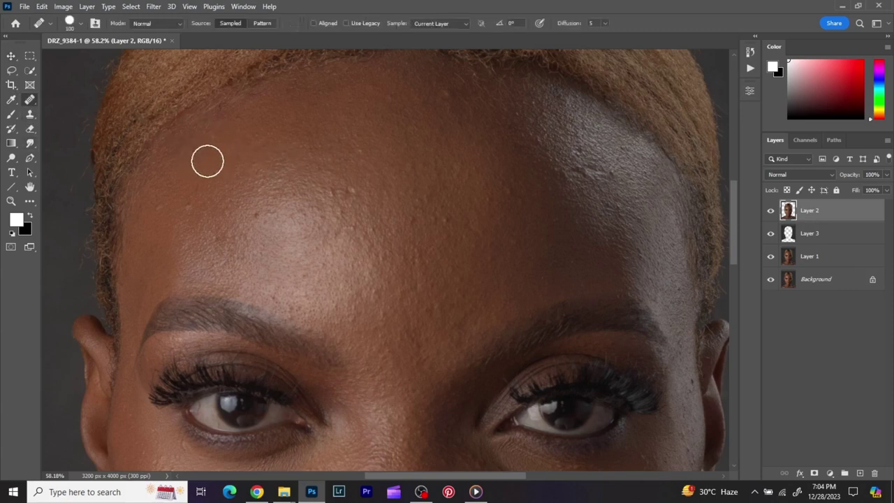
pyautogui.rightClick(32, 98)
pyautogui.click(61, 110)
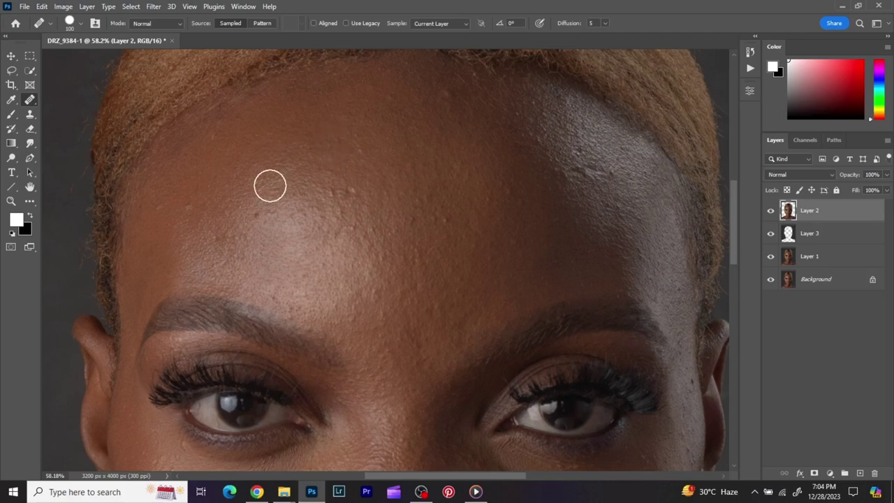
pyautogui.press('[')
pyautogui.press('[')
pyautogui.press('[')
pyautogui.press('[')
pyautogui.press('[')
pyautogui.press('[')
pyautogui.press('[')
pyautogui.press('[')
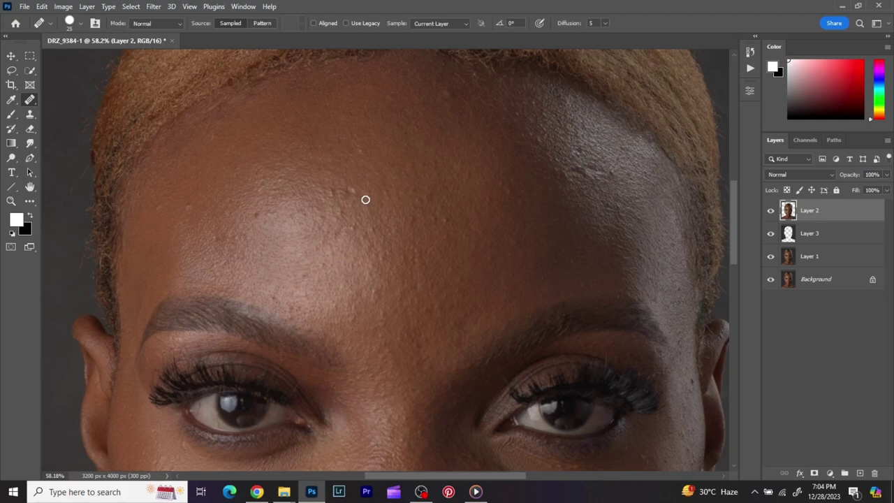
# - Heal the raised bumps at the top of the bright forehead highlight using clean skin sampled nearby
pyautogui.press('alt')
pyautogui.keyDown('alt'); pyautogui.click(356, 181); pyautogui.keyUp('alt')
pyautogui.press('alt')
pyautogui.keyDown('alt'); pyautogui.click(327, 184); pyautogui.keyUp('alt')
pyautogui.click(332, 197)
pyautogui.keyDown('alt'); pyautogui.click(350, 182); pyautogui.keyUp('alt')
pyautogui.click(338, 192)
# - Heal the small bumps down the centre of the forehead, resampling clean skin beside them
pyautogui.keyDown('alt'); pyautogui.click(447, 228); pyautogui.keyUp('alt')
pyautogui.click(445, 221)
pyautogui.keyDown('alt'); pyautogui.click(435, 230); pyautogui.keyUp('alt')
pyautogui.click(435, 219)
pyautogui.keyDown('alt'); pyautogui.click(423, 241); pyautogui.keyUp('alt')
pyautogui.click(417, 218)
pyautogui.keyDown('alt'); pyautogui.click(419, 186); pyautogui.keyUp('alt')
pyautogui.click(417, 197)
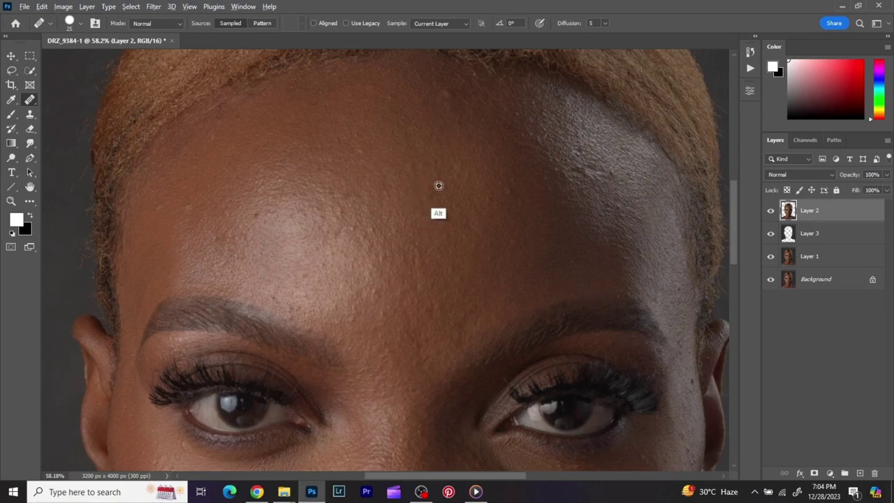
pyautogui.keyDown('alt'); pyautogui.click(439, 186); pyautogui.keyUp('alt')
pyautogui.click(427, 195)
# - Heal the bumps on the lower forehead highlight down to the eyebrow on the face's bright side
pyautogui.press('alt')
pyautogui.press('alt')
pyautogui.press('alt')
pyautogui.press('alt')
pyautogui.click(363, 239)
pyautogui.press('alt')
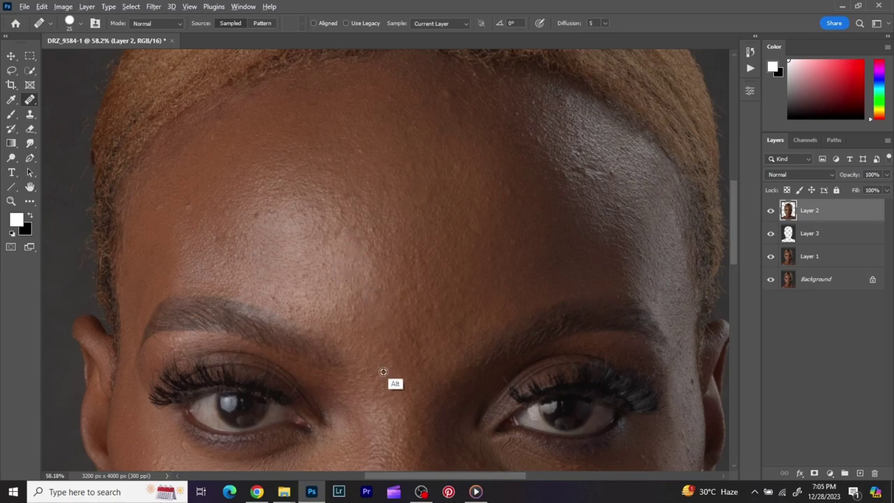
pyautogui.scroll(3, 459, 124)
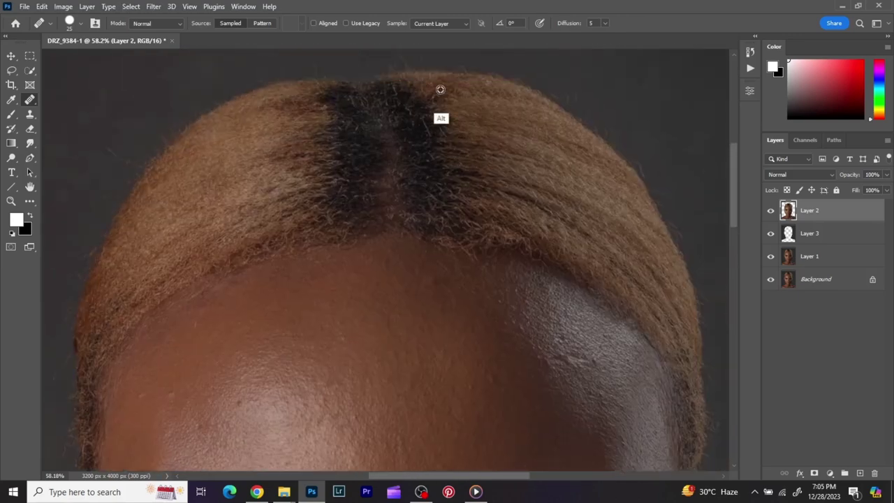
pyautogui.scroll(-3, 441, 90)
pyautogui.keyDown('alt'); pyautogui.click(317, 265); pyautogui.keyUp('alt')
pyautogui.click(307, 268)
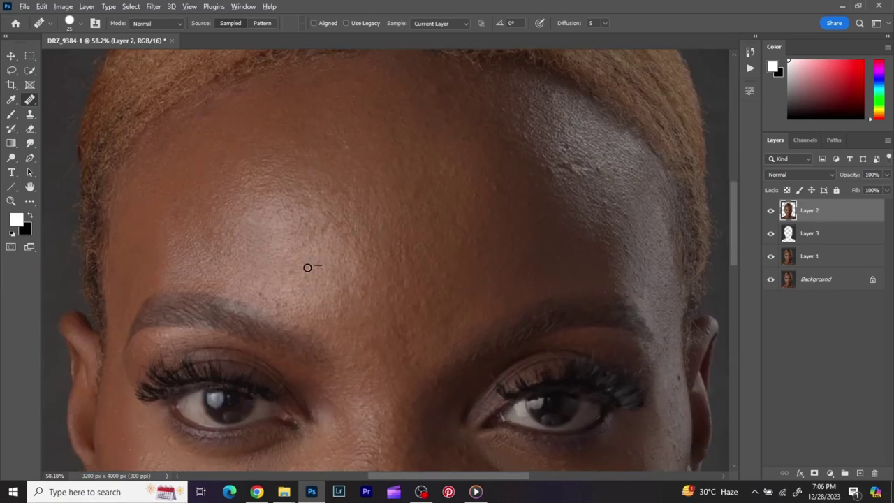
pyautogui.keyDown('alt'); pyautogui.click(268, 315); pyautogui.keyUp('alt')
pyautogui.click(276, 315)
# - Heal the cluster of bumps on the shadowed cheek below the eye
pyautogui.scroll(-2, 391, 252)
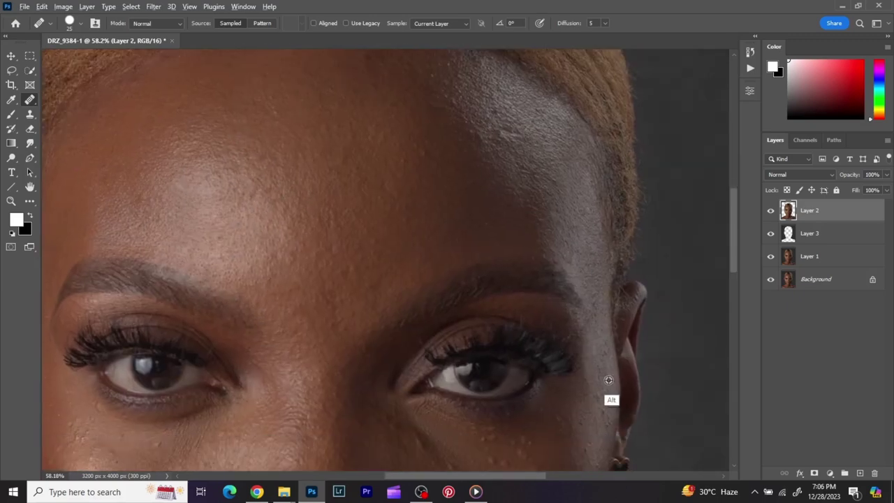
pyautogui.scroll(-2, 559, 315)
pyautogui.keyDown('alt'); pyautogui.click(526, 243); pyautogui.keyUp('alt')
pyautogui.click(504, 267)
pyautogui.keyDown('alt'); pyautogui.click(508, 299); pyautogui.keyUp('alt')
pyautogui.click(529, 285)
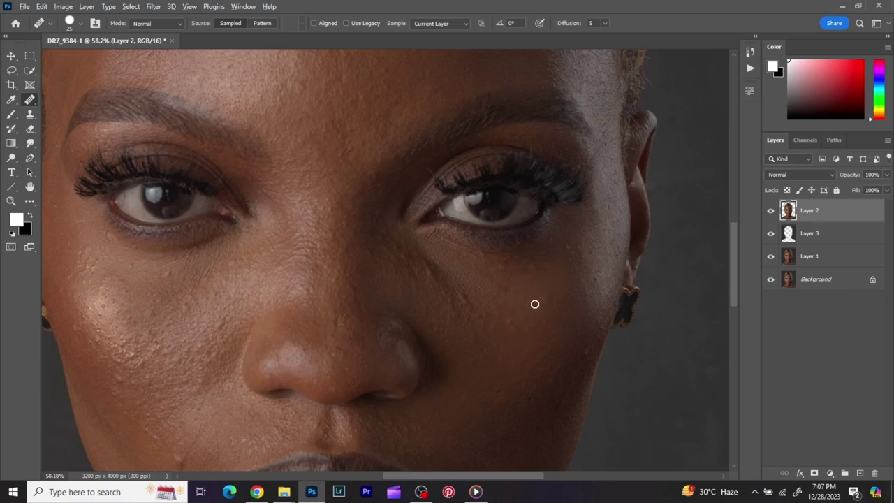
# - Heal the remaining spots around the nose, under the eyes and along the outer shadowed cheek
pyautogui.keyDown('alt'); pyautogui.click(484, 331); pyautogui.keyUp('alt')
pyautogui.keyDown('alt'); pyautogui.click(423, 282); pyautogui.keyUp('alt')
pyautogui.click(338, 323)
pyautogui.keyDown('alt'); pyautogui.click(346, 378); pyautogui.keyUp('alt')
pyautogui.keyDown('alt'); pyautogui.click(399, 348); pyautogui.keyUp('alt')
pyautogui.click(594, 283)
pyautogui.keyDown('alt'); pyautogui.click(468, 253); pyautogui.keyUp('alt')
pyautogui.click(168, 273)
# - Continue healing uneven skin around the eyes and across the bright, textured cheek
pyautogui.scroll(-2, 275, 296)
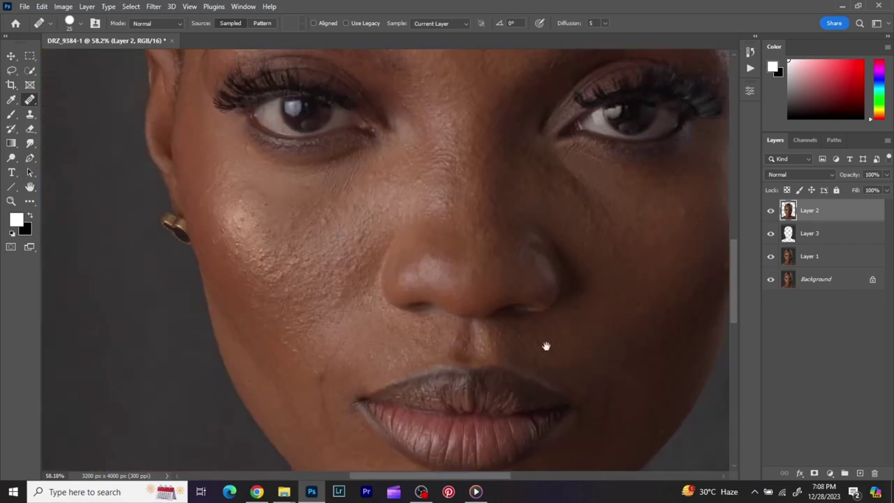
pyautogui.scroll(-2, 593, 279)
pyautogui.moveTo(657, 127); pyautogui.dragTo(586, 180)
pyautogui.moveTo(595, 106); pyautogui.dragTo(584, 184)
pyautogui.moveTo(524, 96); pyautogui.dragTo(568, 126)
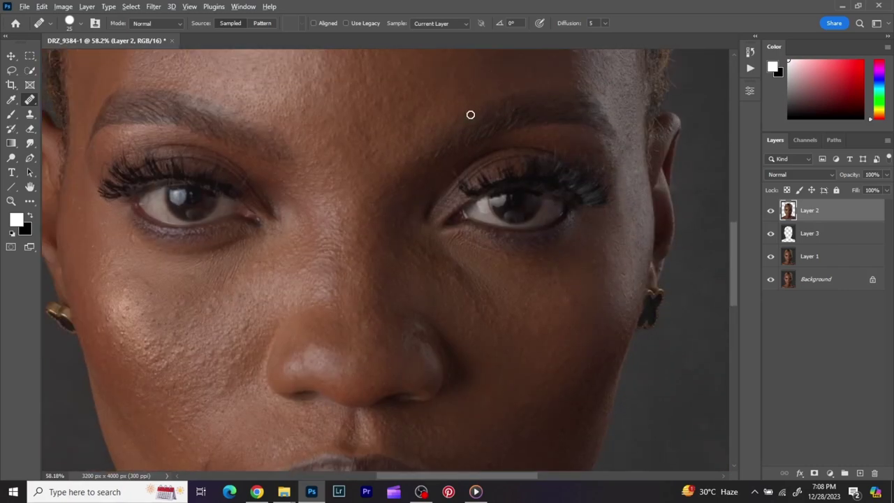
pyautogui.moveTo(239, 447); pyautogui.dragTo(370, 272)
pyautogui.moveTo(243, 131); pyautogui.dragTo(269, 279)
pyautogui.moveTo(317, 337); pyautogui.dragTo(231, 232)
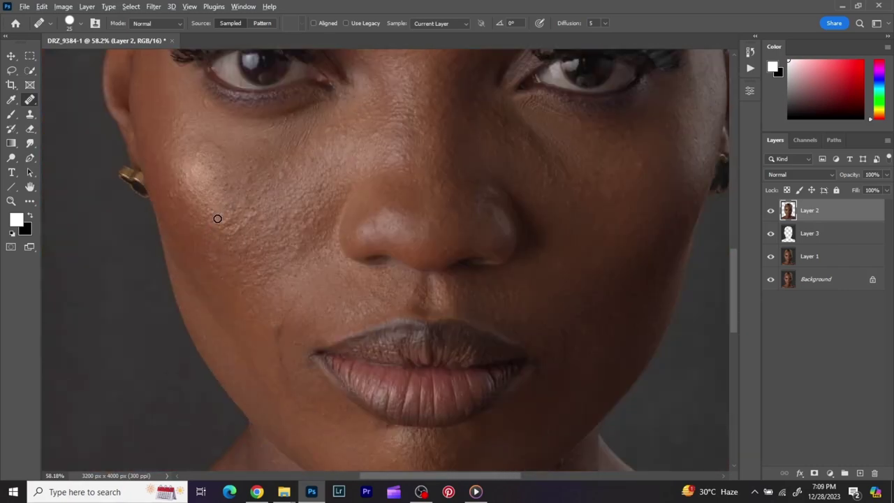
# - Heal the blemishes on the lower bright cheek and around the corner of the mouth
pyautogui.scroll(-4, 451, 243)
pyautogui.scroll(6, 420, 313)
pyautogui.moveTo(489, 136); pyautogui.dragTo(454, 310)
pyautogui.moveTo(168, 402); pyautogui.dragTo(351, 199)
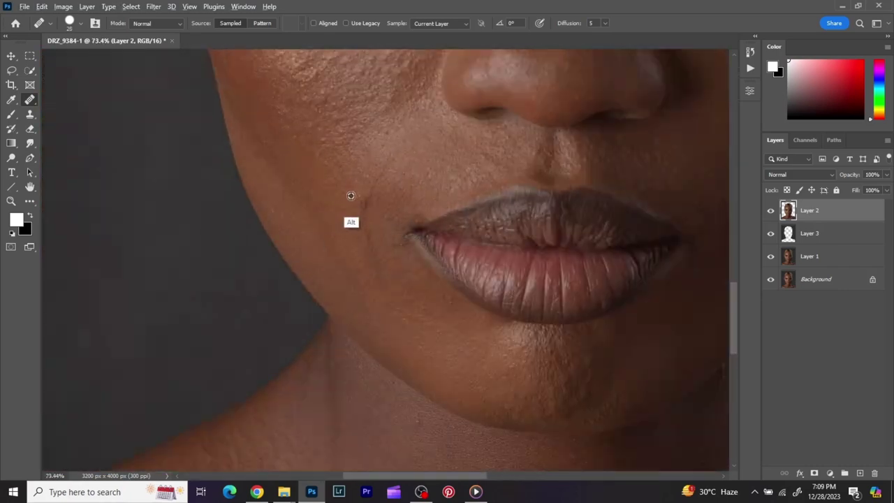
pyautogui.scroll(-4, 351, 199)
pyautogui.moveTo(421, 55); pyautogui.dragTo(408, 173)
pyautogui.scroll(3, 237, 217)
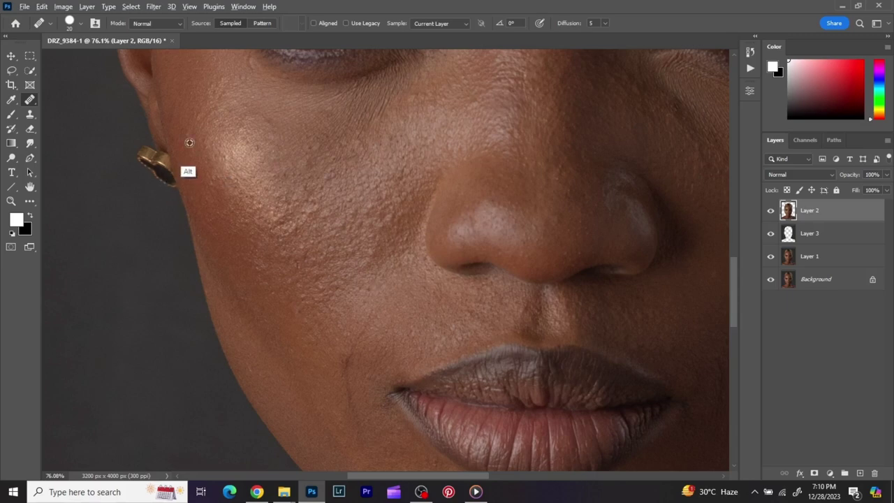
# - Compare the whole portrait before and after retouching by toggling the visibility of Layer 2
pyautogui.scroll(-10, 371, 210)
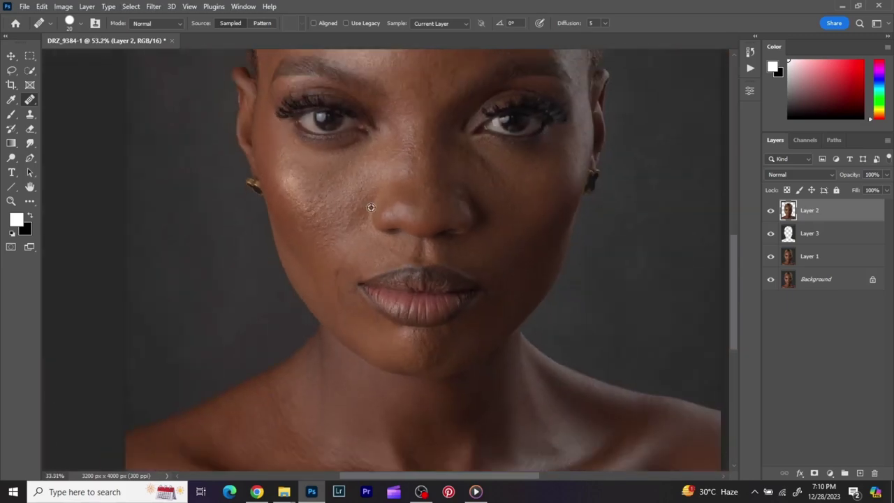
pyautogui.moveTo(384, 207); pyautogui.dragTo(433, 296)
pyautogui.scroll(2, 433, 297)
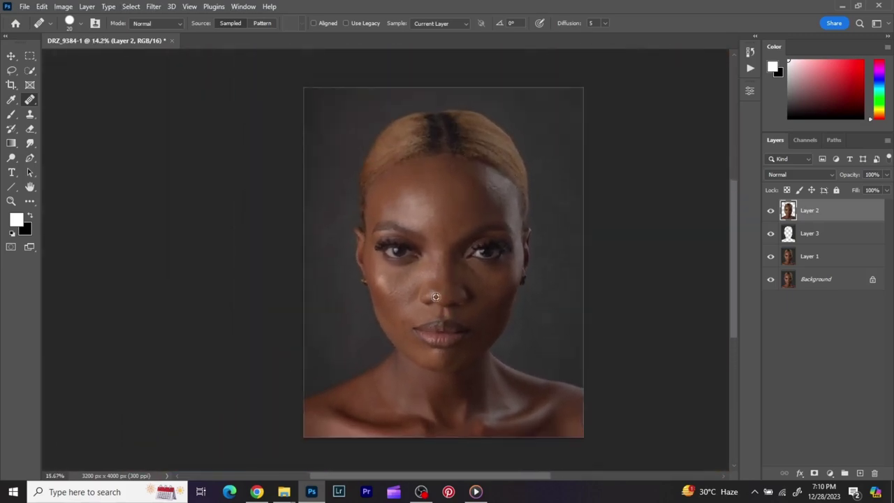
pyautogui.click(771, 211)
pyautogui.click(771, 211)
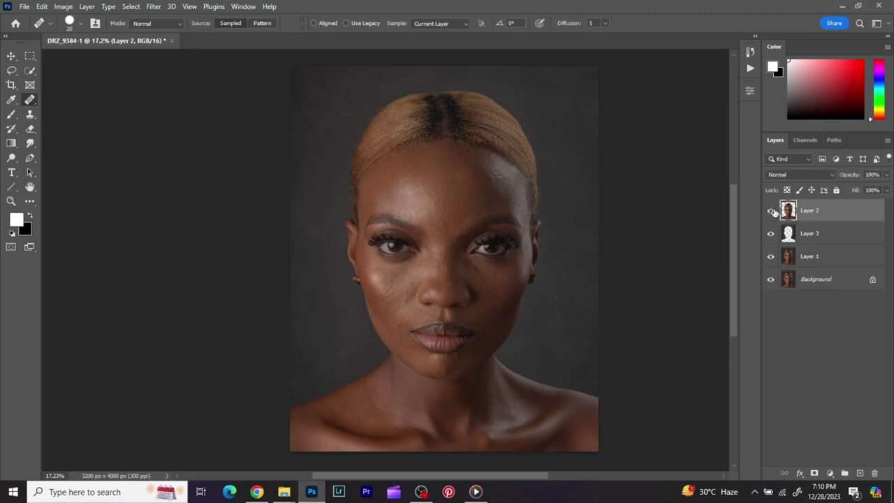
pyautogui.click(771, 211)
pyautogui.click(771, 211)
pyautogui.click(771, 213)
pyautogui.click(771, 213)
pyautogui.click(771, 214)
pyautogui.click(771, 215)
# - Compare the face close up with Layer 2 hidden and shown to check the healed skin
pyautogui.scroll(5, 380, 263)
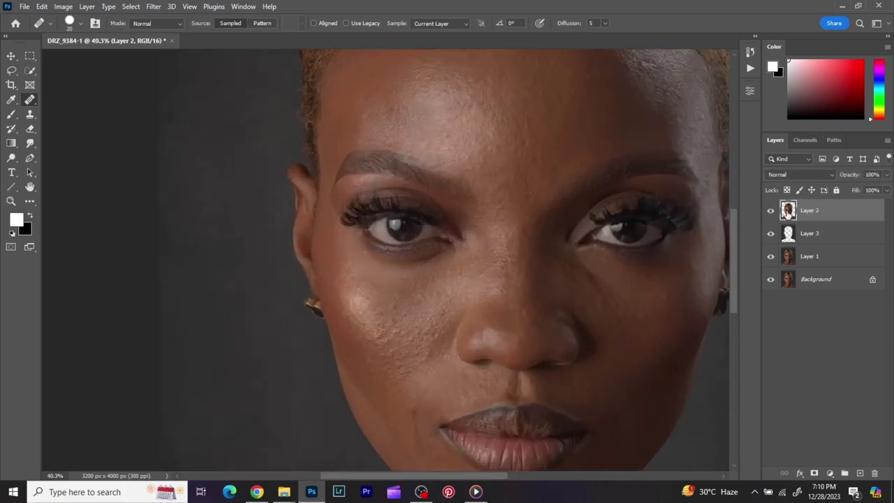
pyautogui.click(773, 215)
pyautogui.click(773, 215)
pyautogui.click(773, 215)
pyautogui.click(773, 215)
pyautogui.scroll(-4, 657, 217)
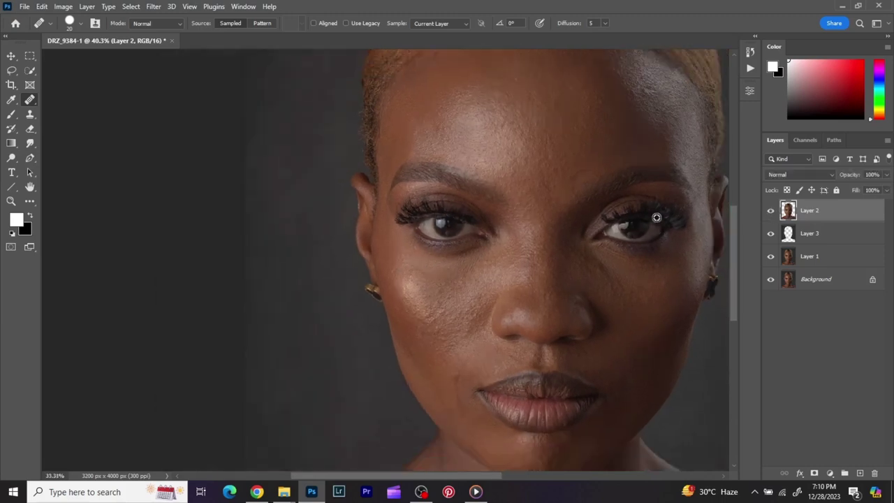
pyautogui.scroll(-1, 534, 203)
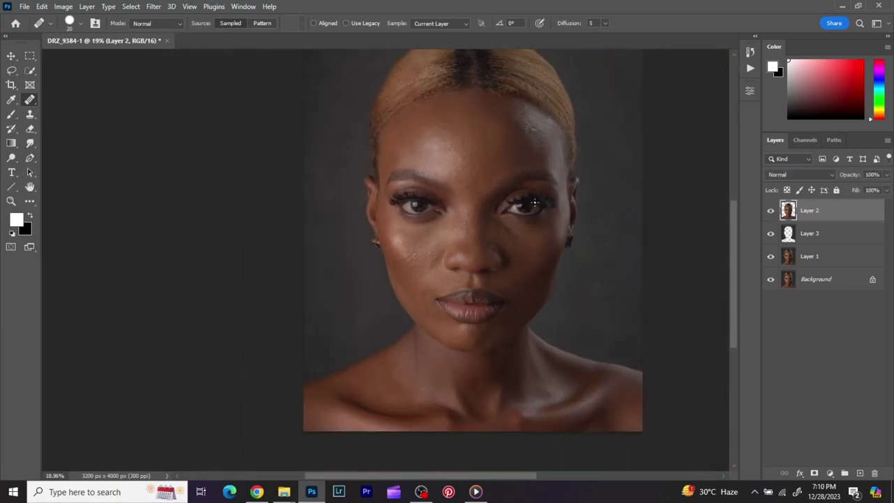
pyautogui.scroll(-1, 484, 210)
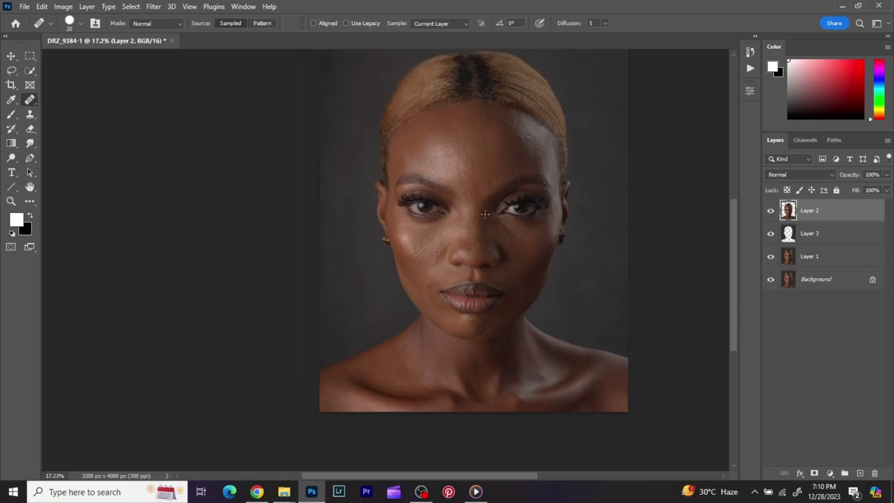
pyautogui.moveTo(485, 216); pyautogui.dragTo(475, 234)
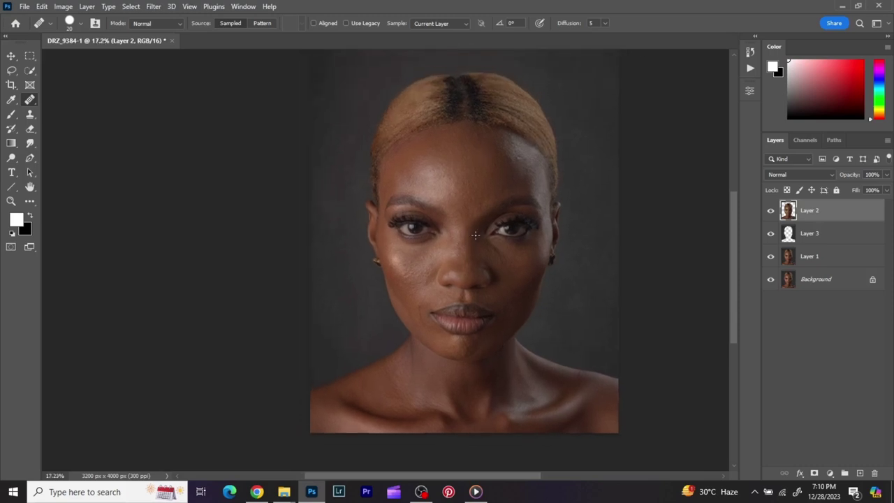
pyautogui.scroll(4, 489, 219)
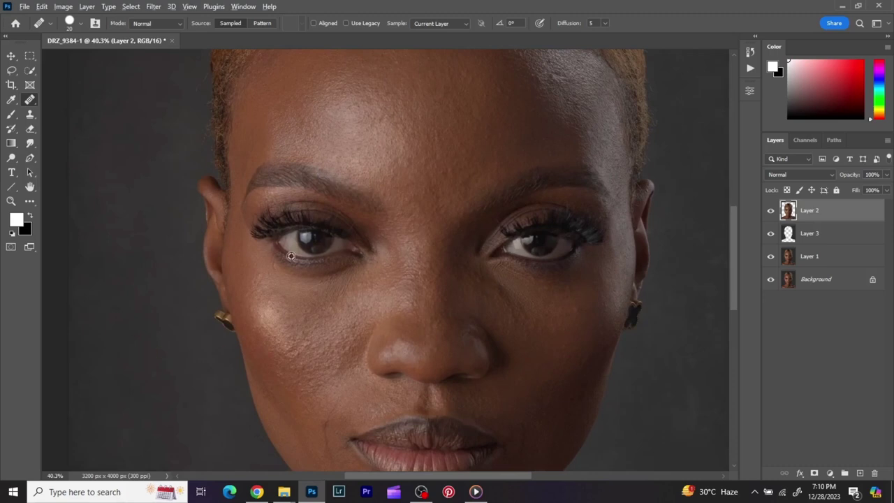
pyautogui.scroll(1, 291, 209)
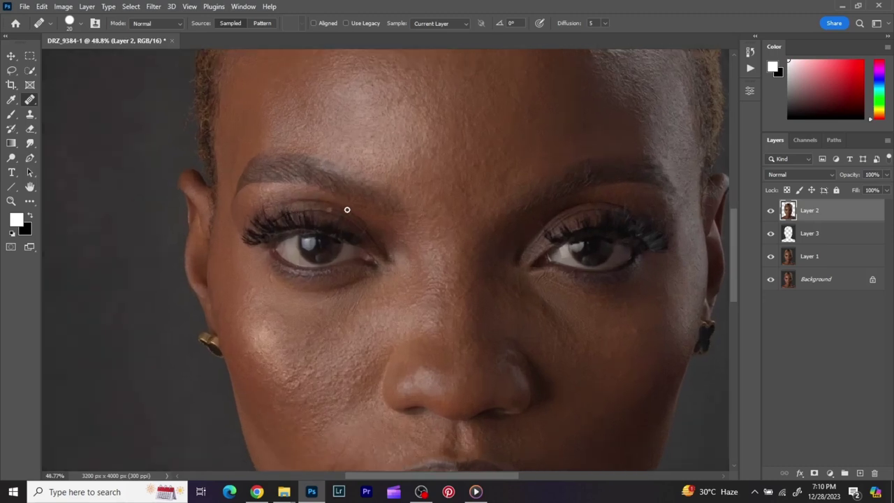
# - Switch from the Healing Brush to the Move tool and duplicate the retouched Layer 2
pyautogui.scroll(-5, 489, 230)
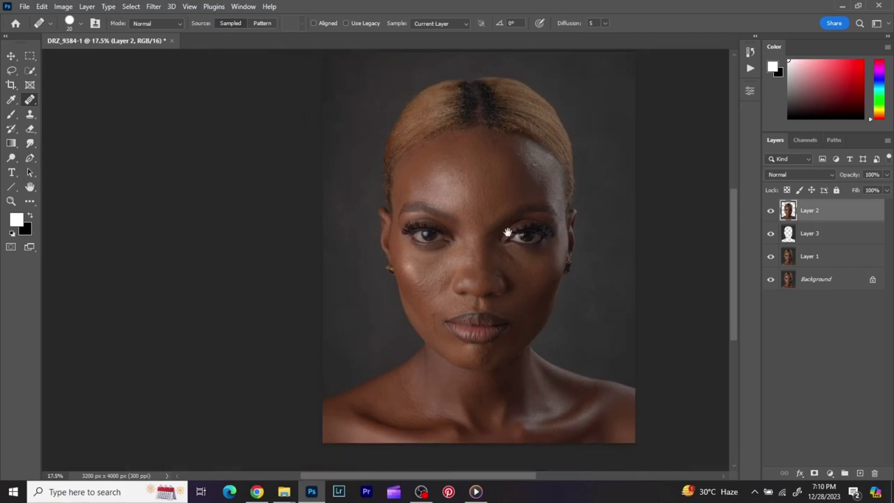
pyautogui.moveTo(508, 232); pyautogui.dragTo(438, 246)
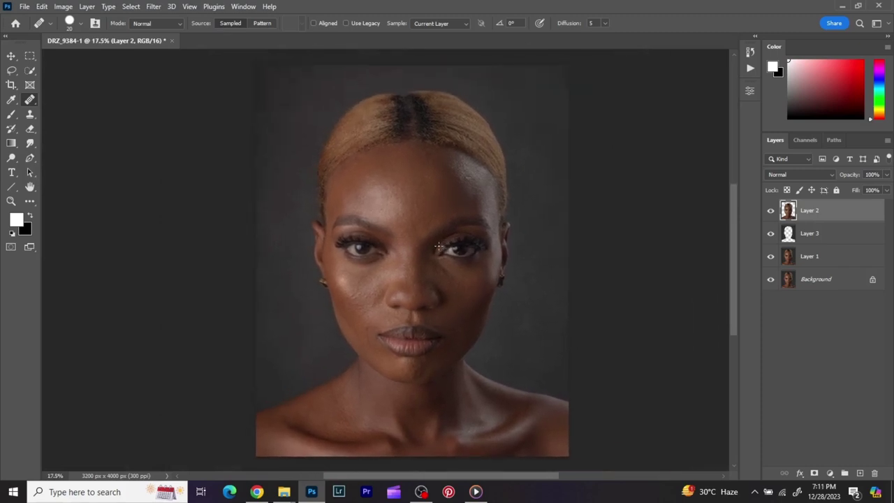
pyautogui.click(11, 56)
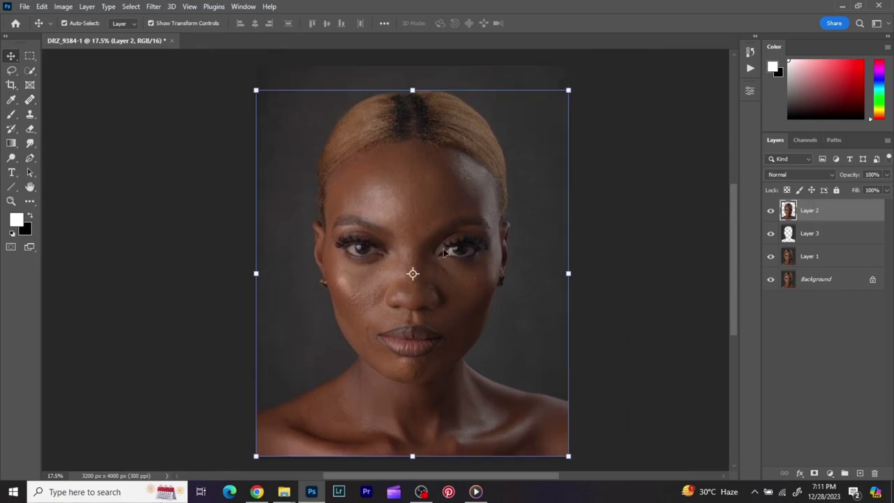
pyautogui.moveTo(447, 245); pyautogui.dragTo(447, 239)
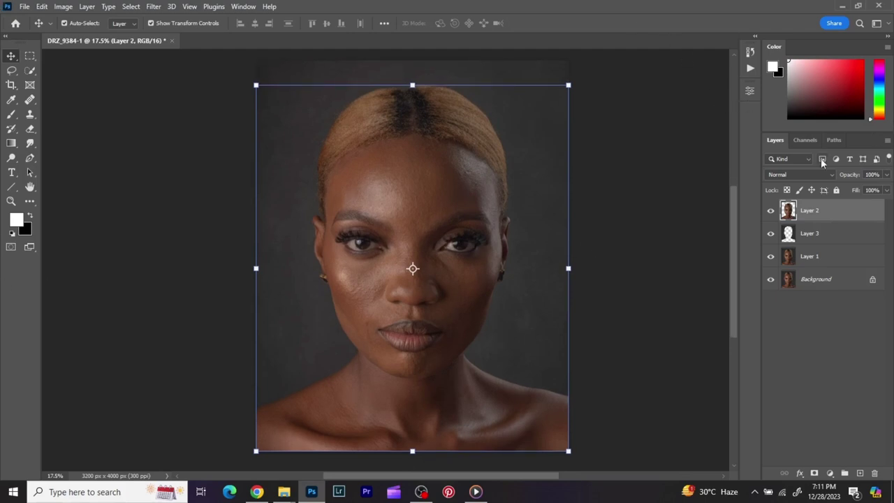
pyautogui.hotkey('ctrl', 'j')
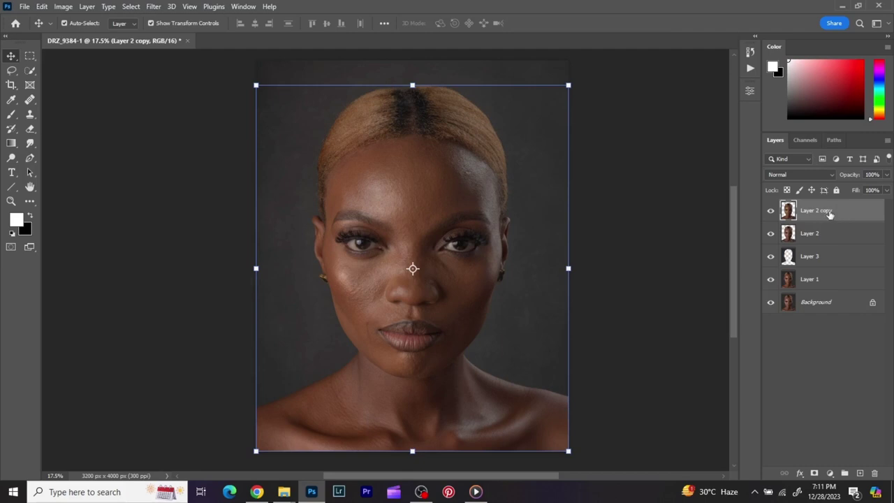
# - Apply a High Pass filter with a 2.0-pixel radius to Layer 2 copy and set its blend mode to Soft Light
pyautogui.click(155, 7)
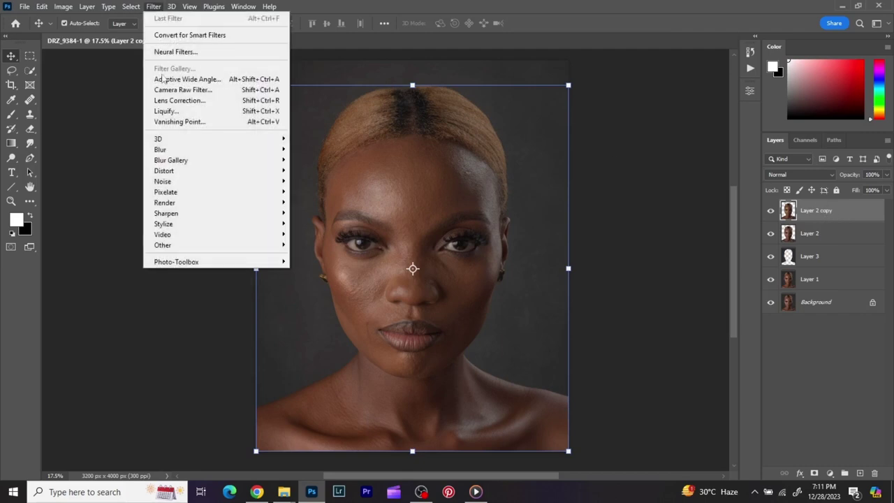
pyautogui.moveTo(180, 246)
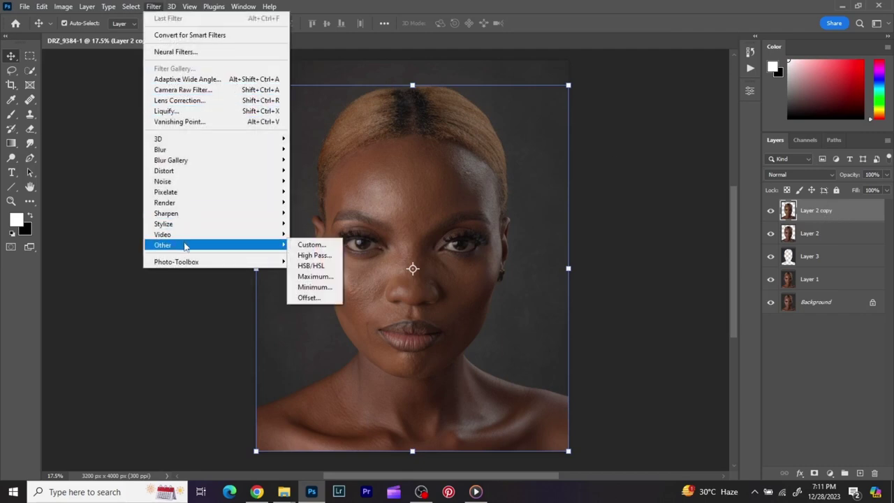
pyautogui.click(300, 256)
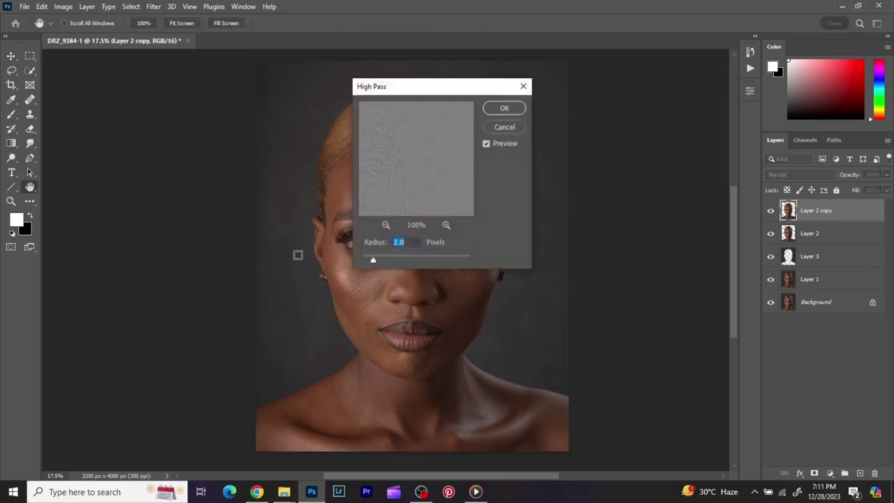
pyautogui.moveTo(449, 93); pyautogui.dragTo(604, 128)
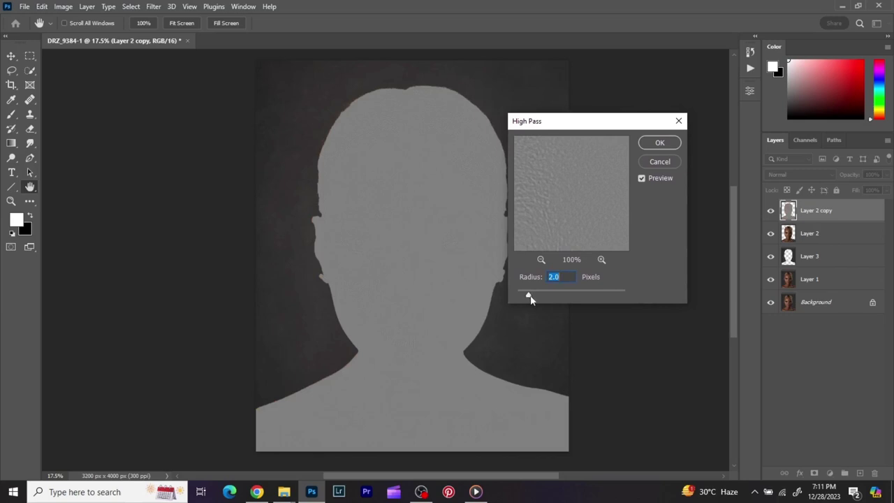
pyautogui.click(660, 143)
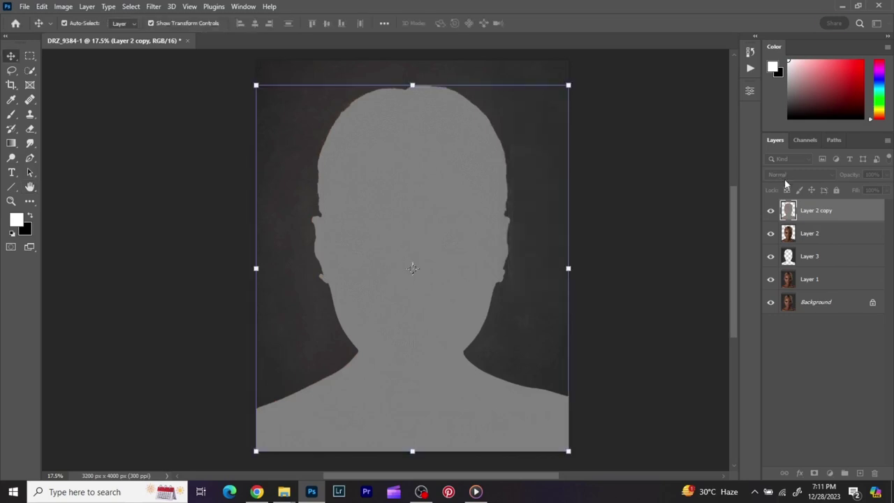
pyautogui.click(784, 176)
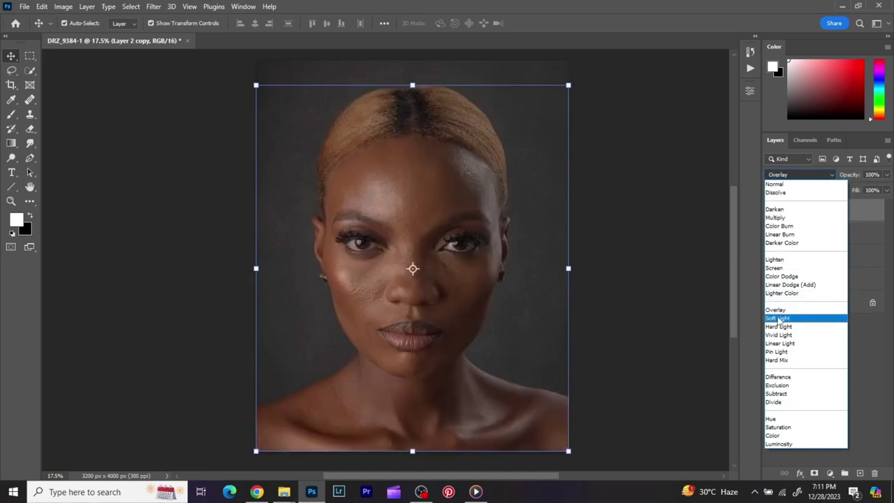
pyautogui.click(779, 319)
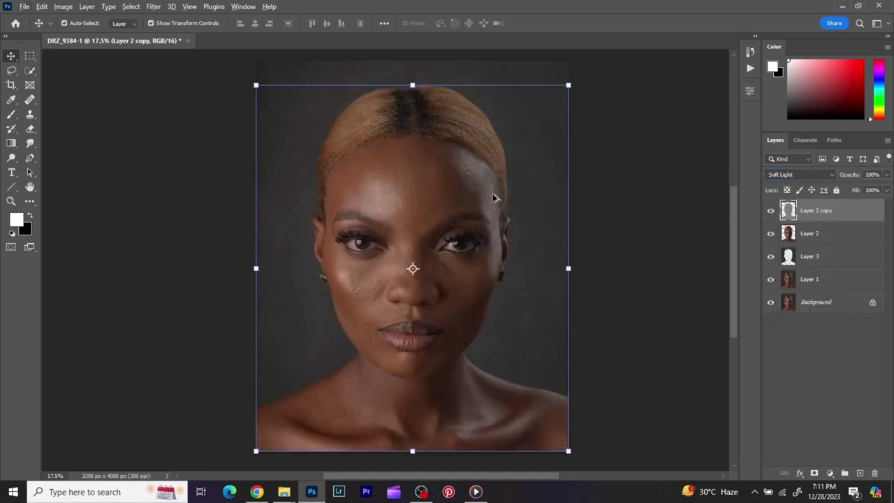
# - Compare the facial detail close up with the sharpening layer, Layer 2 copy, hidden and shown
pyautogui.scroll(5, 495, 196)
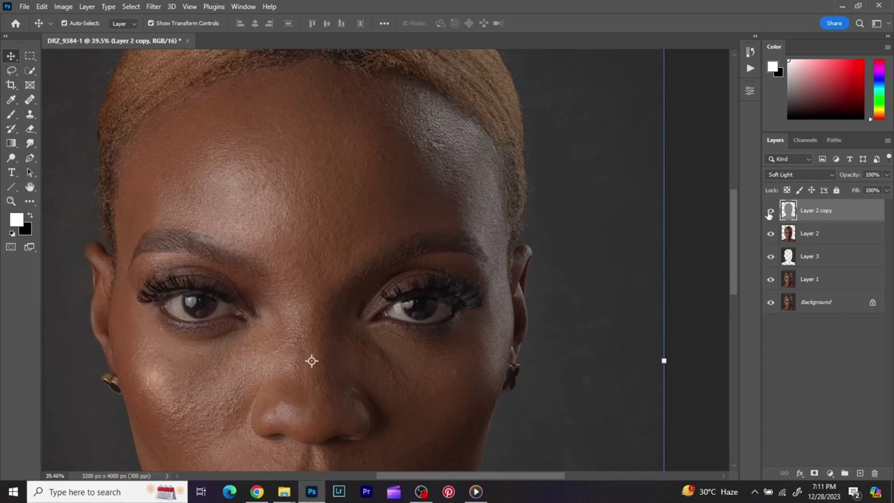
pyautogui.click(770, 212)
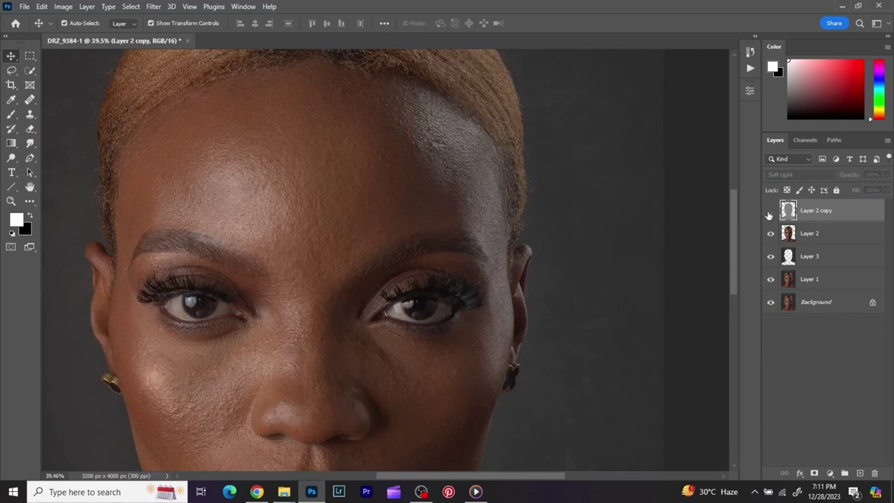
pyautogui.click(771, 211)
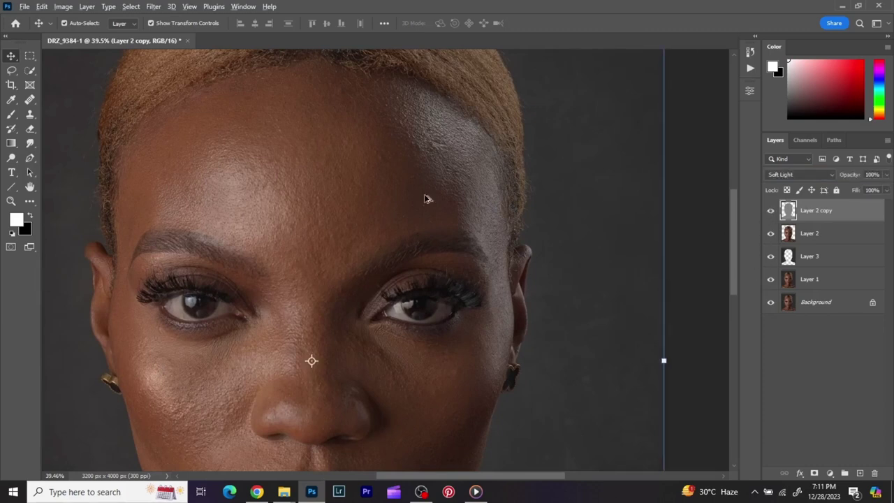
pyautogui.scroll(-5, 428, 199)
pyautogui.scroll(5, 397, 255)
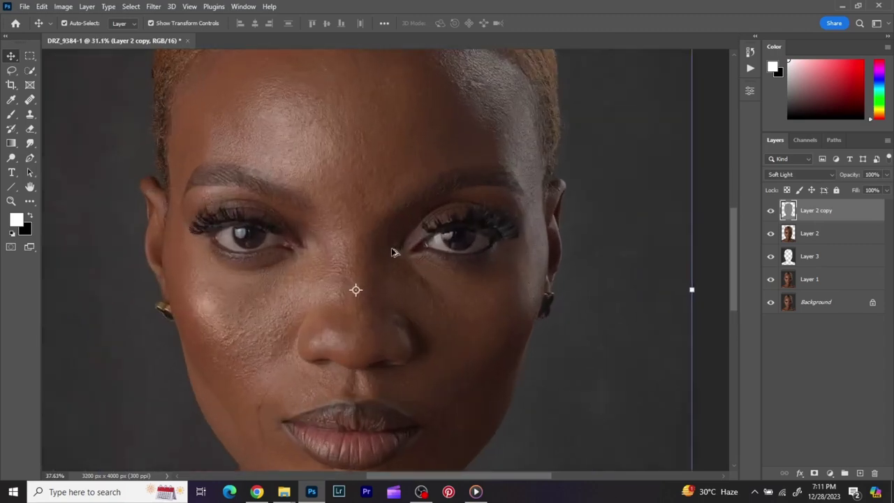
pyautogui.scroll(1, 394, 253)
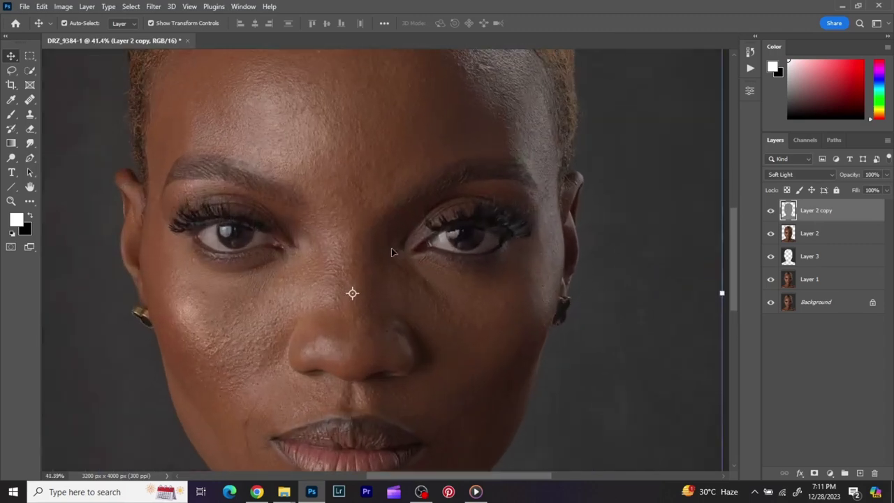
pyautogui.click(771, 211)
pyautogui.click(770, 212)
pyautogui.click(771, 212)
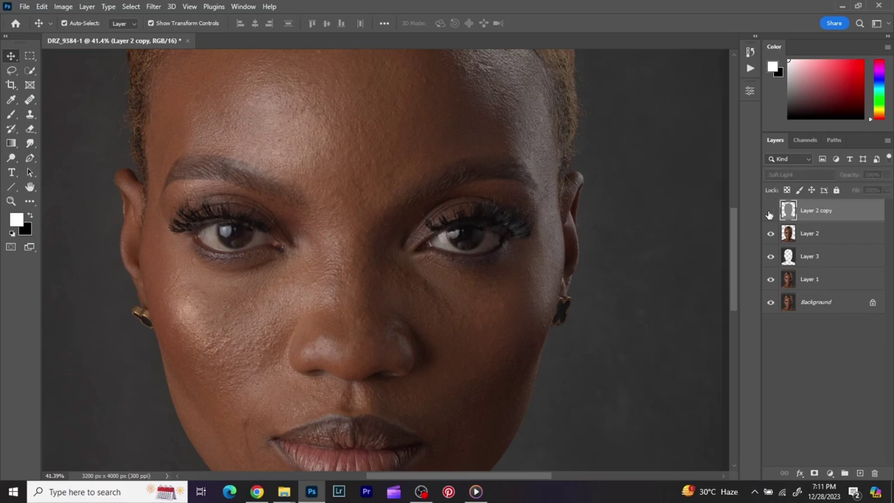
pyautogui.click(770, 212)
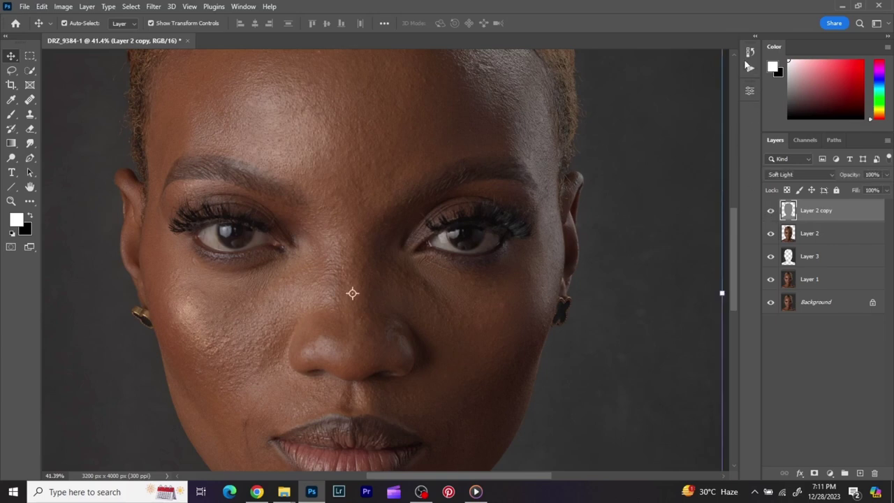
# - Revert the document to the history state right after Layer 2 was duplicated, before the High Pass filter
pyautogui.click(749, 52)
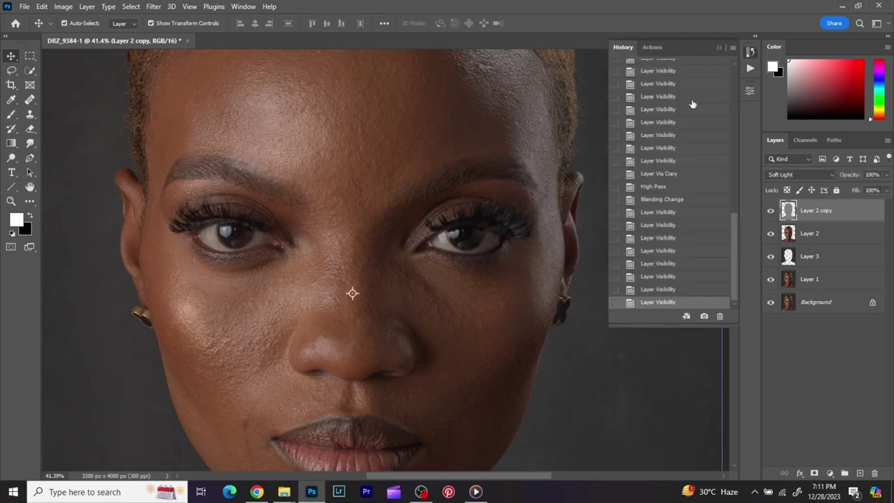
pyautogui.click(649, 175)
# - Apply a High Pass filter with a 6-pixel radius to Layer 2 copy and set its blend mode to Soft Light
pyautogui.click(153, 6)
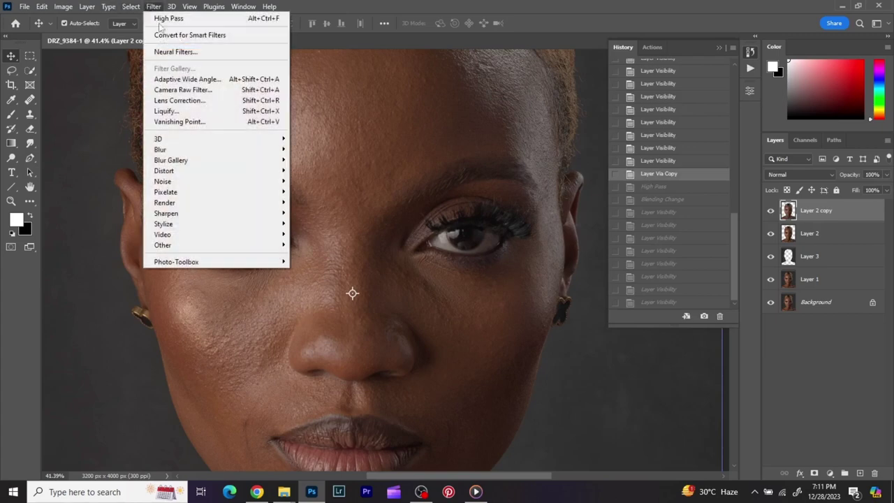
pyautogui.moveTo(257, 252)
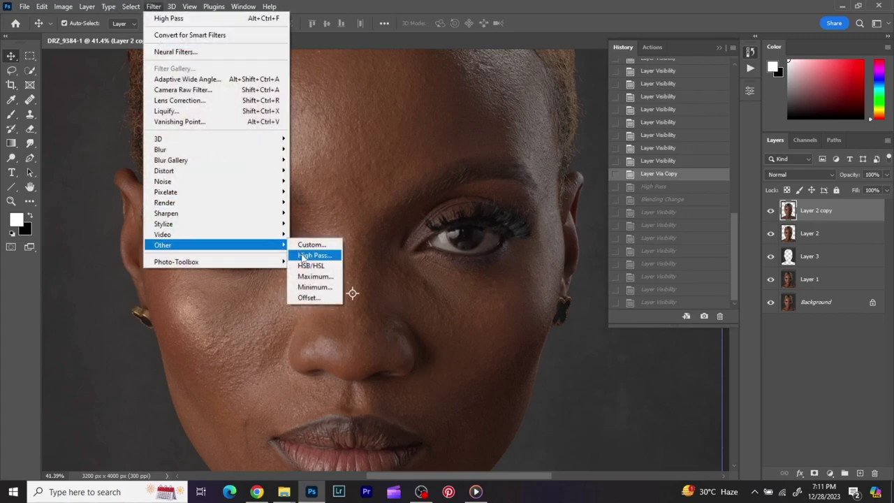
pyautogui.click(308, 254)
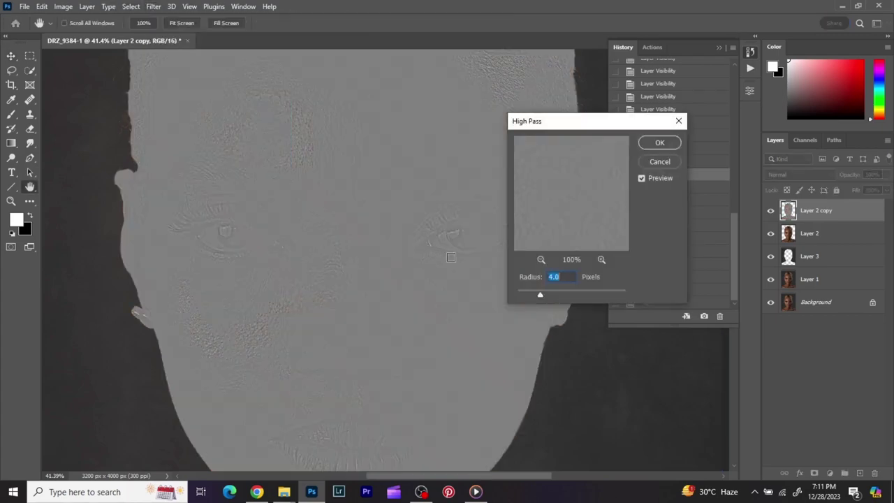
pyautogui.write('6')
pyautogui.click(660, 144)
pyautogui.click(800, 174)
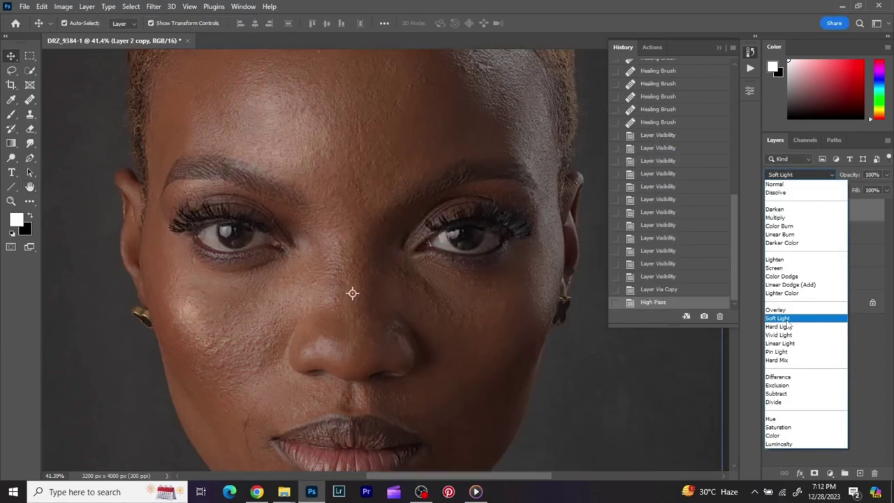
pyautogui.click(786, 318)
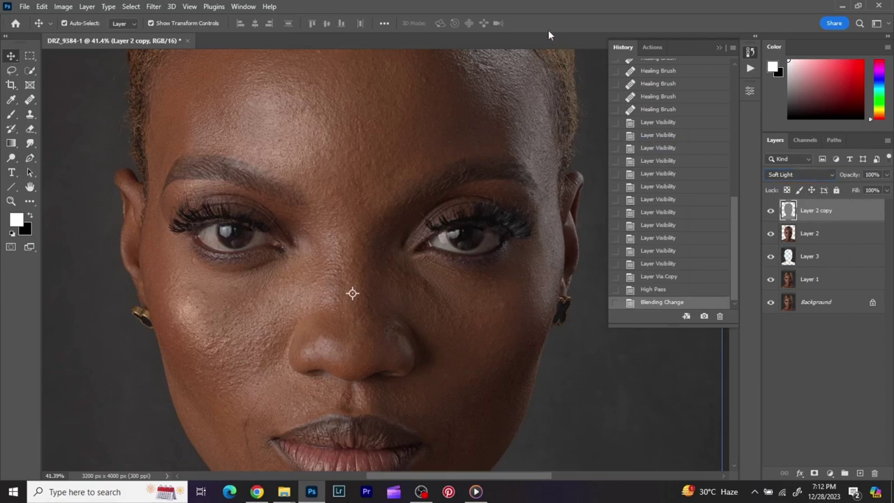
# - Check the stronger sharpening on the face by toggling the visibility of Layer 2 copy
pyautogui.scroll(-2, 558, 133)
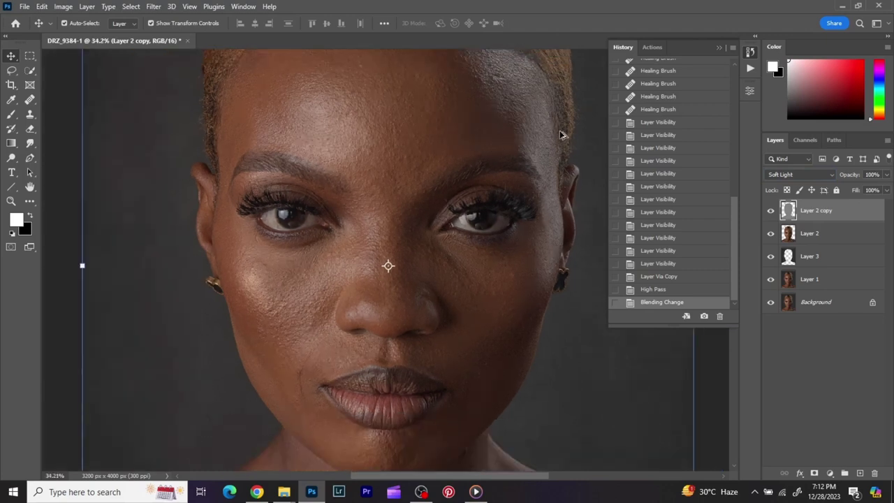
pyautogui.click(770, 211)
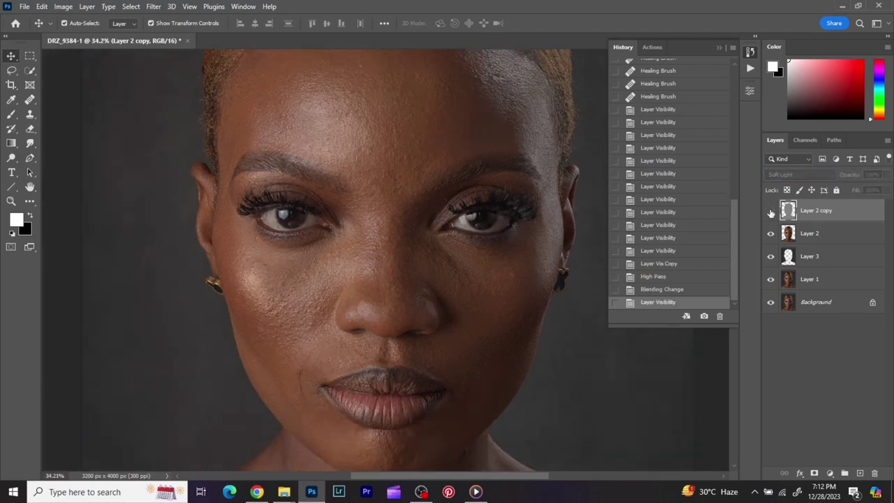
pyautogui.click(770, 211)
pyautogui.click(771, 211)
pyautogui.click(771, 209)
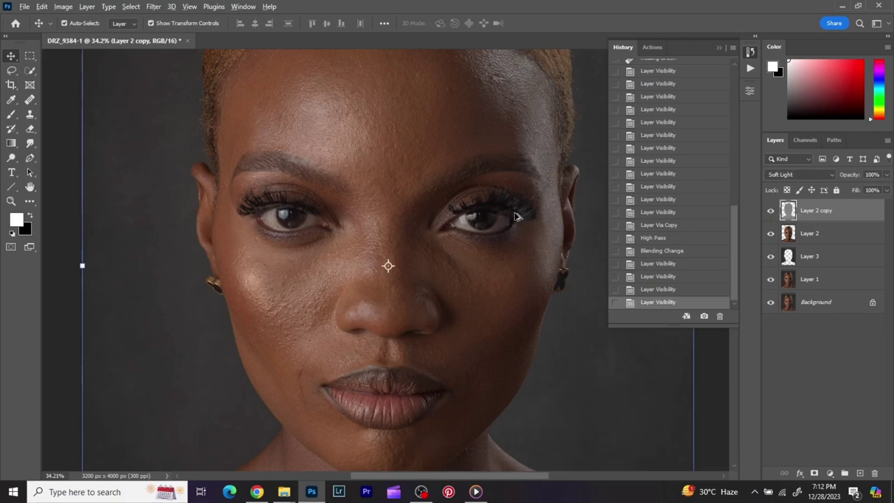
# - Clip the High Pass layer to Layer 2 with a clipping mask and merge the two into one layer
pyautogui.hotkey('ctrl', '0')
pyautogui.moveTo(475, 217); pyautogui.dragTo(469, 226)
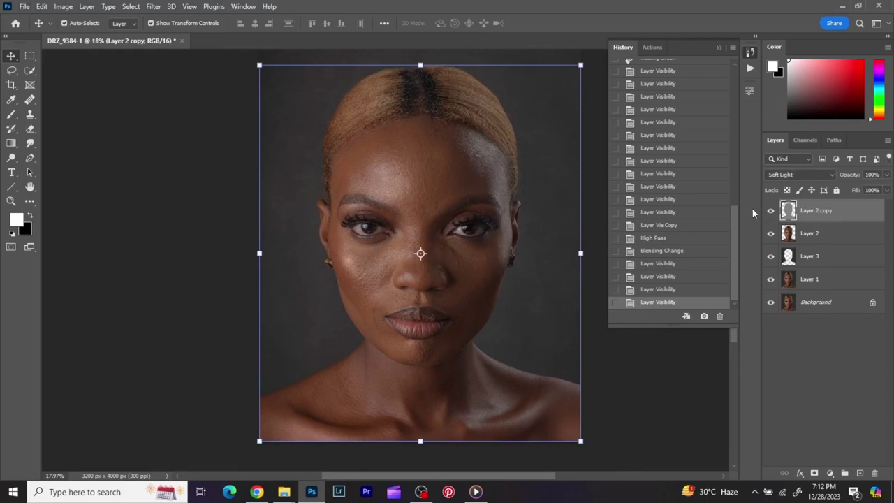
pyautogui.rightClick(859, 219)
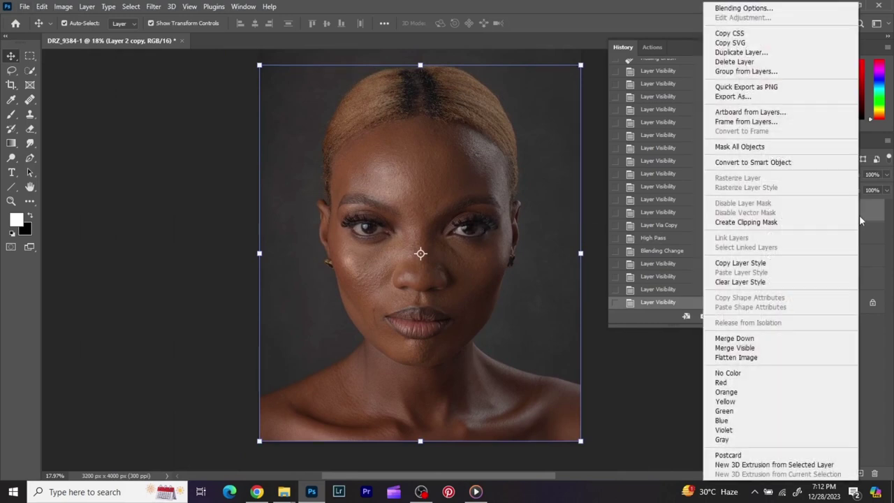
pyautogui.click(746, 222)
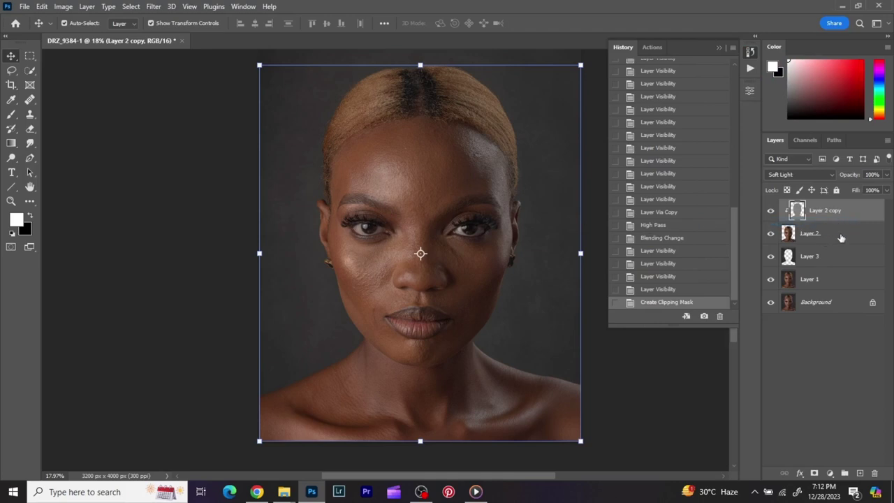
pyautogui.rightClick(840, 241)
pyautogui.click(754, 338)
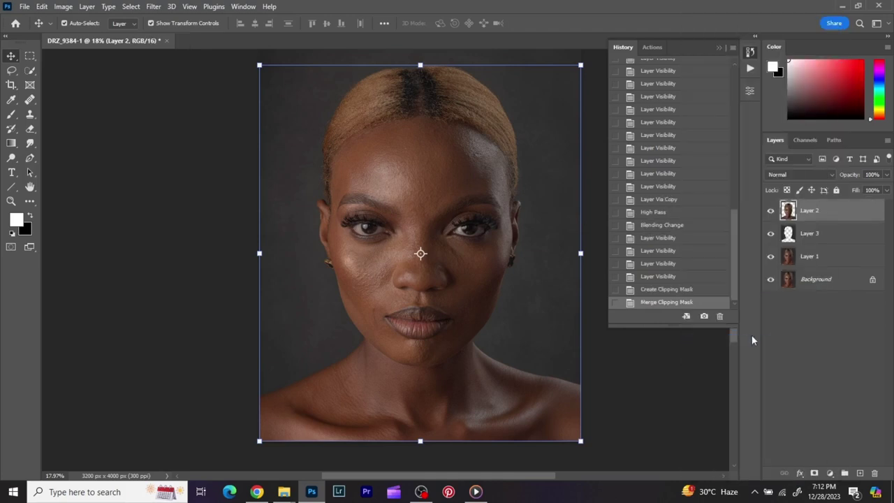
# - Close the history list and stamp all visible layers into a new merged layer at the top of the stack
pyautogui.click(752, 59)
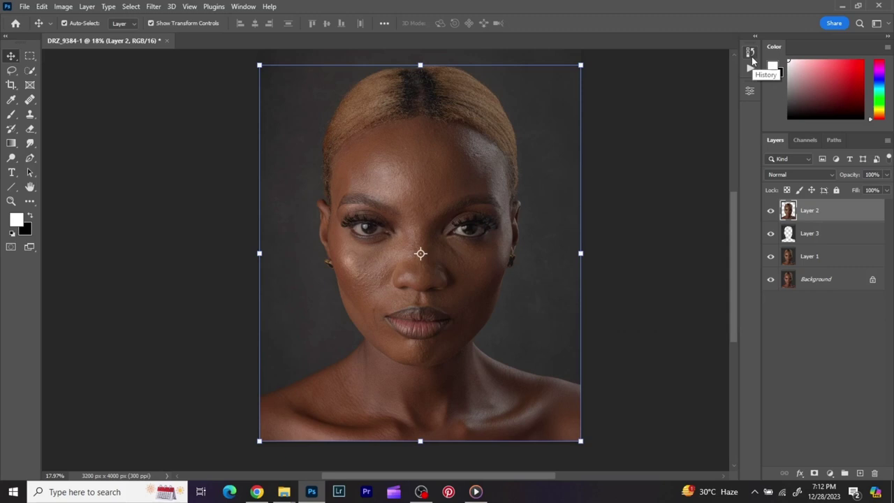
pyautogui.press('ctrl')
pyautogui.press('ctrl')
pyautogui.hotkey('ctrl', 'shift', 'alt', 'e')
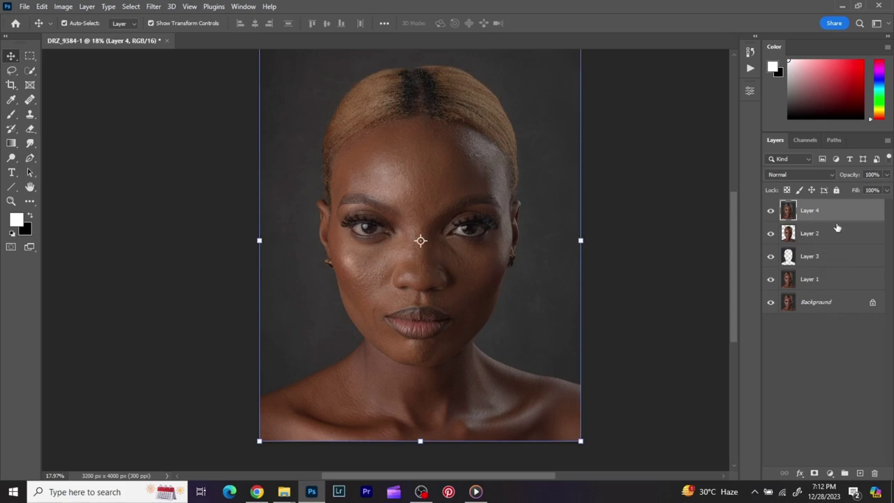
# - Isolate the new merged layer by hiding all the layers beneath it
pyautogui.keyDown('alt'); pyautogui.click(772, 216); pyautogui.keyUp('alt')
pyautogui.moveTo(403, 191); pyautogui.dragTo(404, 199)
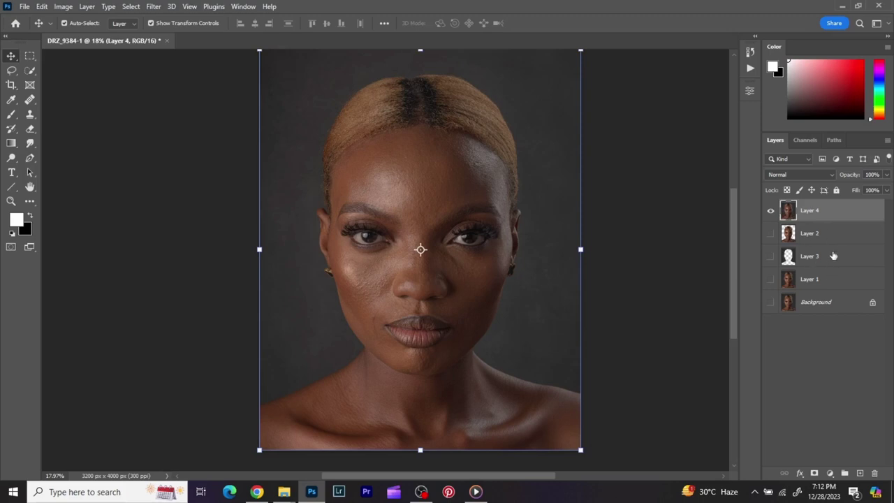
# - Show all the hidden layers again and group Layer 1, Layer 2 and Layer 3 into a group named bg
pyautogui.keyDown('alt'); pyautogui.click(770, 212); pyautogui.keyUp('alt')
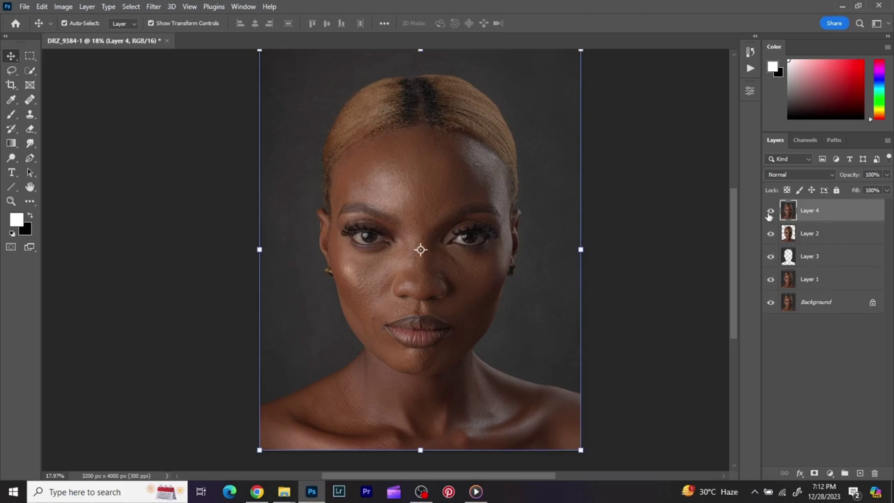
pyautogui.click(851, 239)
pyautogui.keyDown('shift'); pyautogui.click(843, 290); pyautogui.keyUp('shift')
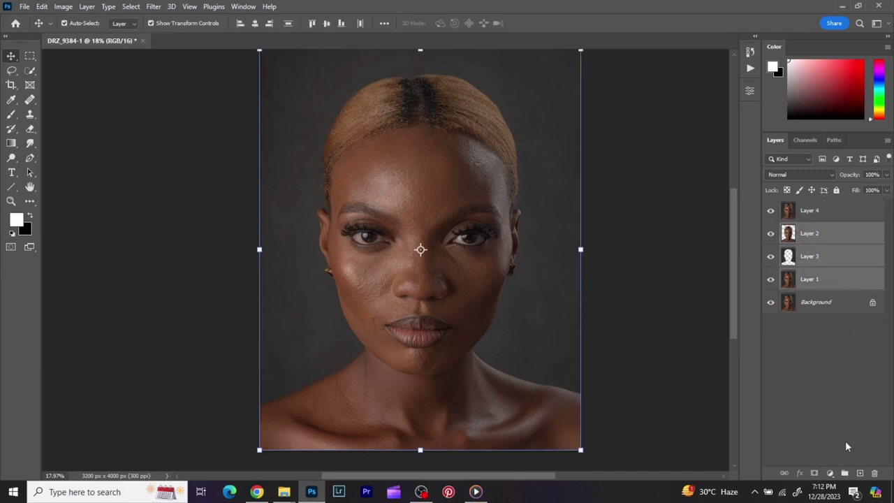
pyautogui.click(844, 473)
pyautogui.doubleClick(812, 230)
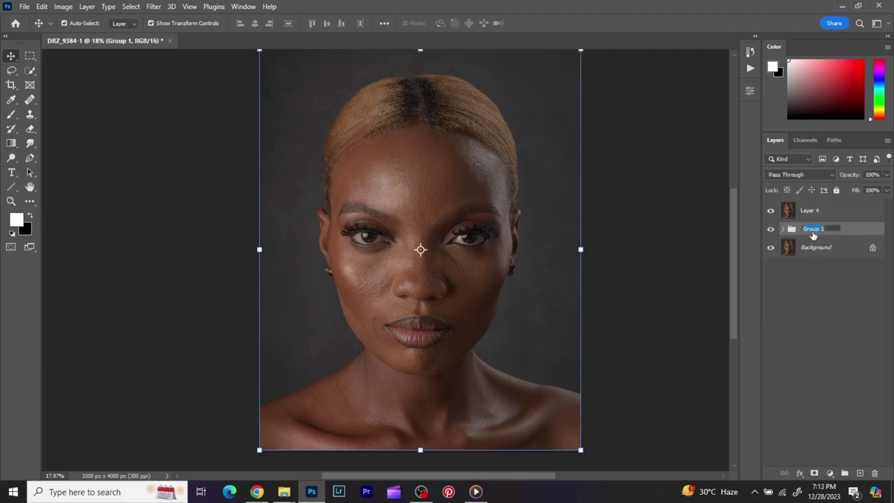
pyautogui.write('bg')
pyautogui.press('Return')
# - Duplicate Layer 4, renaming the original layer low and the copy above it high
pyautogui.click(810, 217)
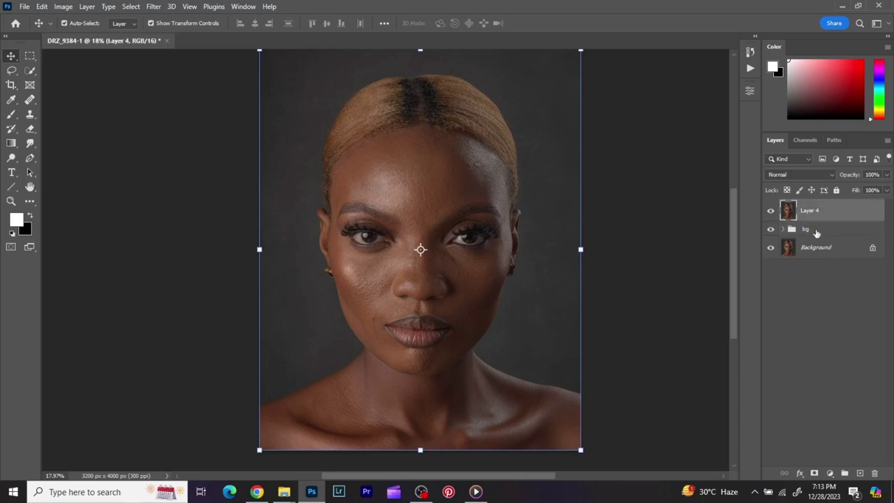
pyautogui.hotkey('ctrl', 'j')
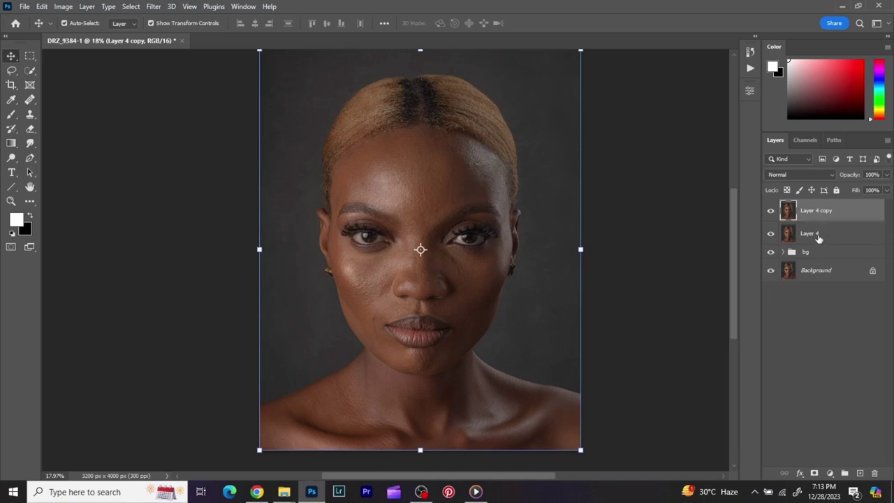
pyautogui.doubleClick(817, 234)
pyautogui.write('low')
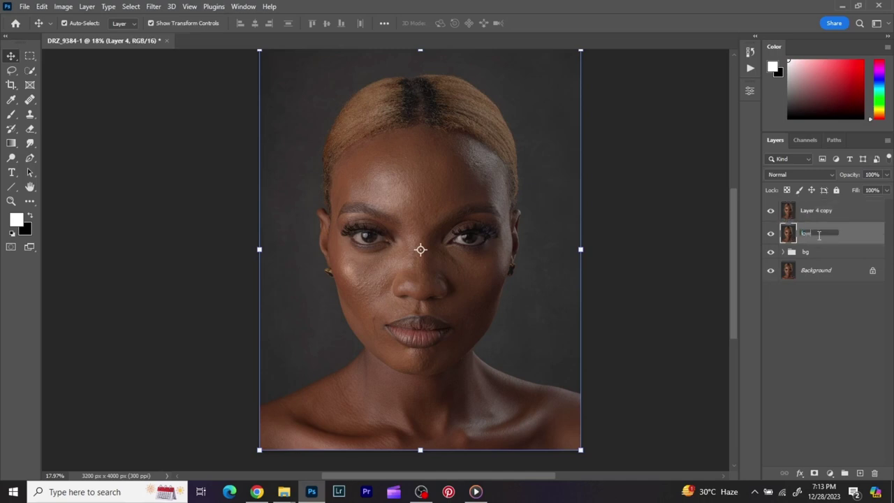
pyautogui.doubleClick(816, 212)
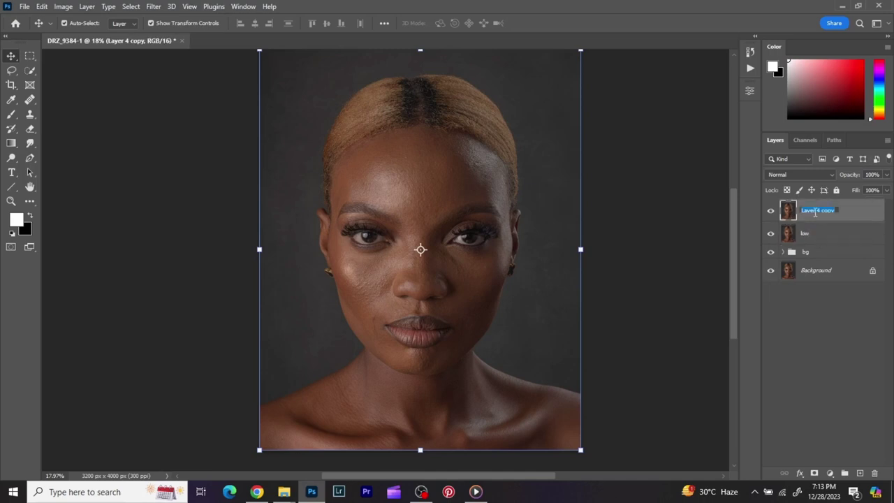
pyautogui.write('high')
pyautogui.click(853, 219)
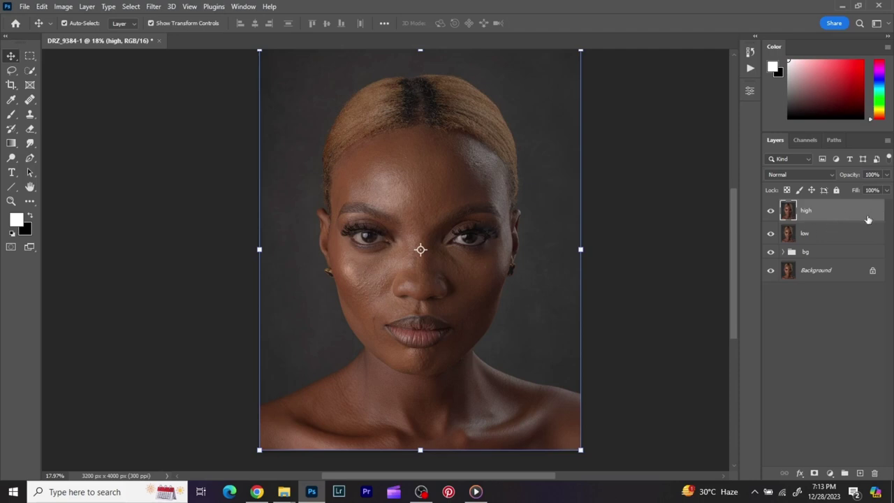
# - Group the high and low layers together and name the group fs
pyautogui.keyDown('shift'); pyautogui.click(840, 242); pyautogui.keyUp('shift')
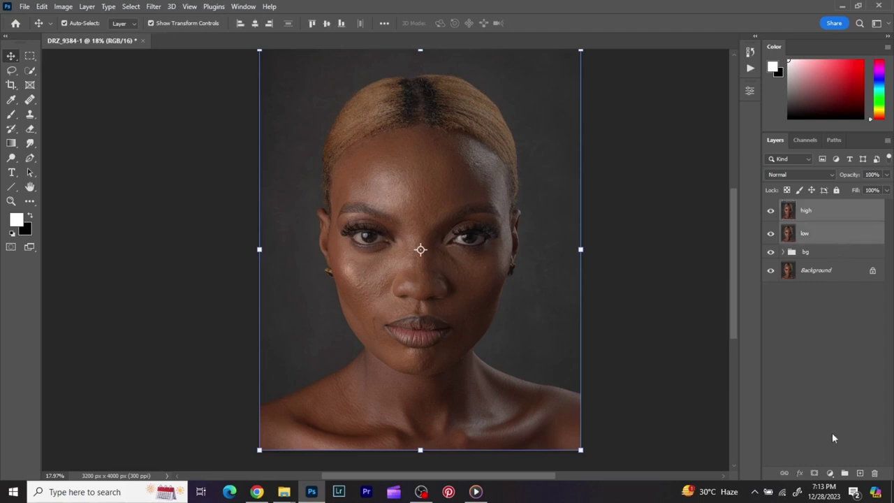
pyautogui.click(844, 473)
pyautogui.doubleClick(812, 206)
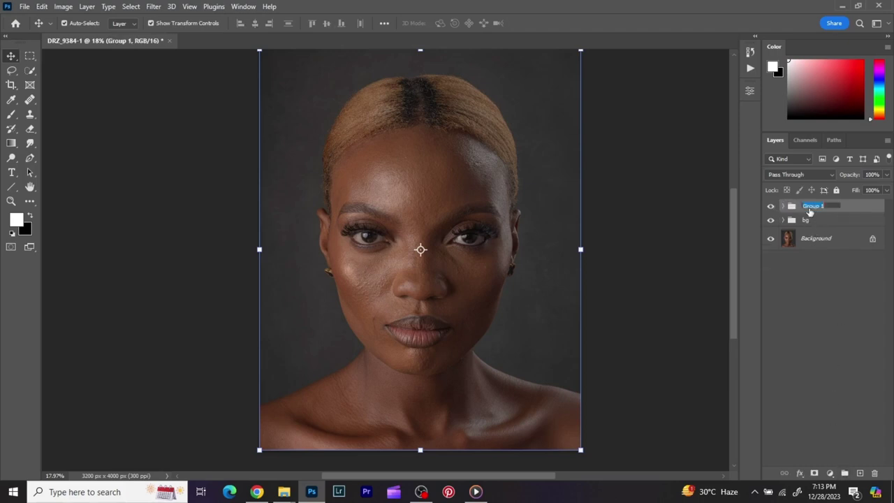
pyautogui.write('fs')
pyautogui.press('Return')
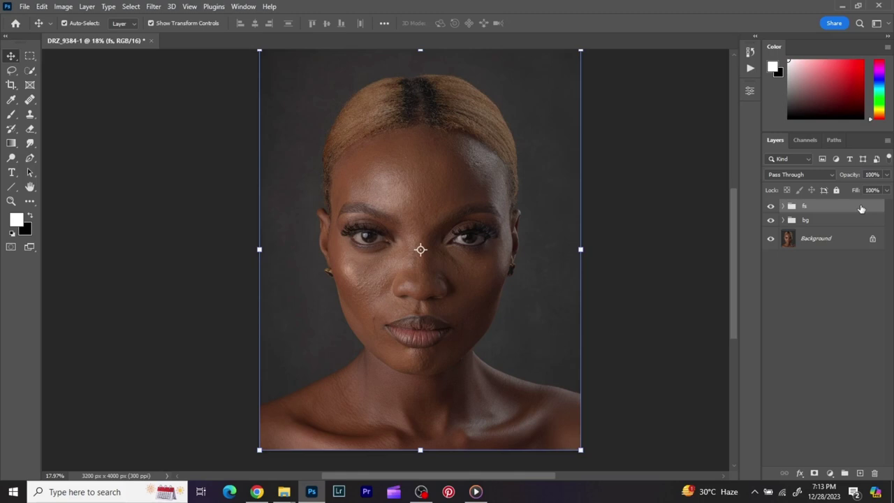
# - Expand the fs group, make the low layer active and hide the high layer
pyautogui.scroll(1, 457, 219)
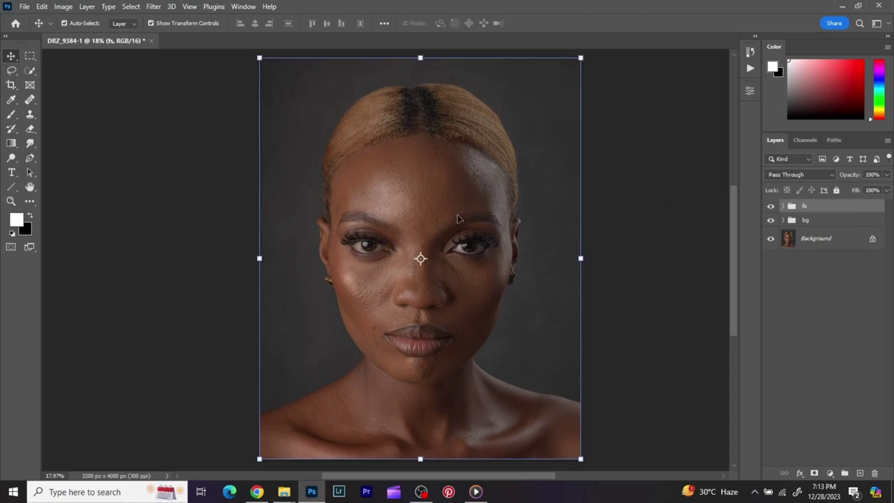
pyautogui.click(782, 207)
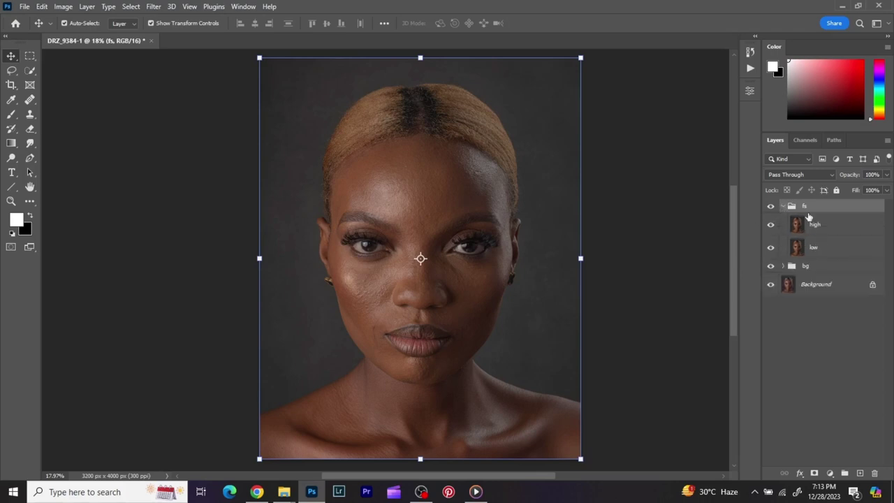
pyautogui.click(817, 249)
pyautogui.click(770, 224)
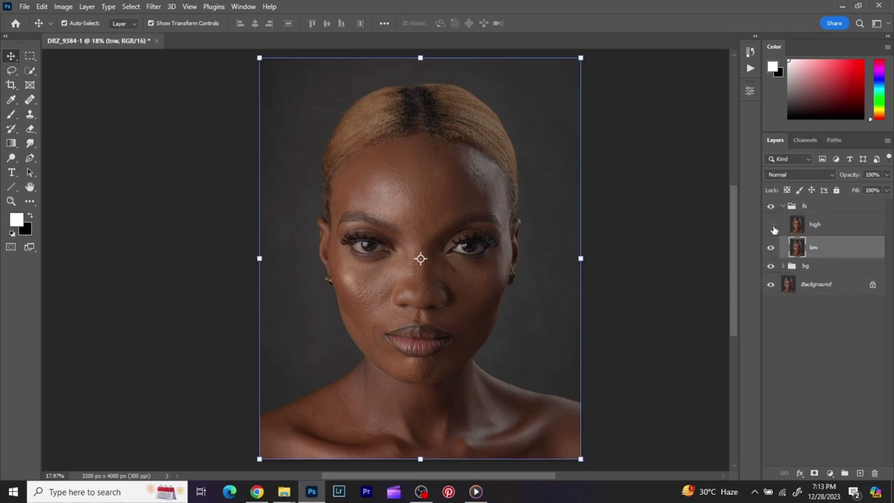
# - Examine the skin texture up close across the forehead, eyes, nose and cheeks
pyautogui.scroll(6, 412, 216)
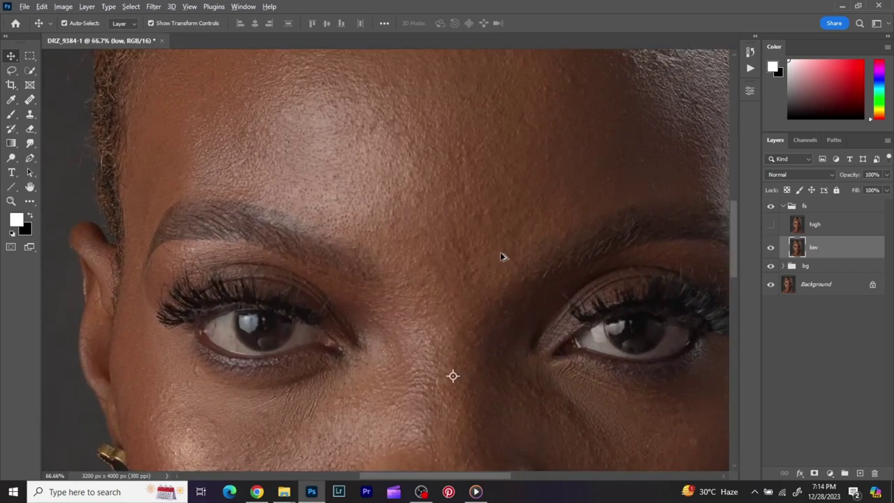
pyautogui.scroll(-2, 513, 258)
pyautogui.moveTo(543, 295); pyautogui.dragTo(455, 152)
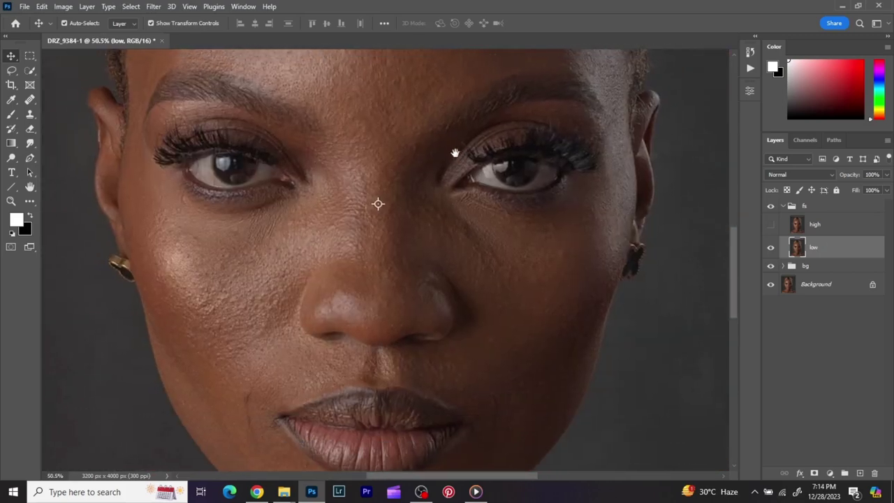
pyautogui.scroll(2, 243, 262)
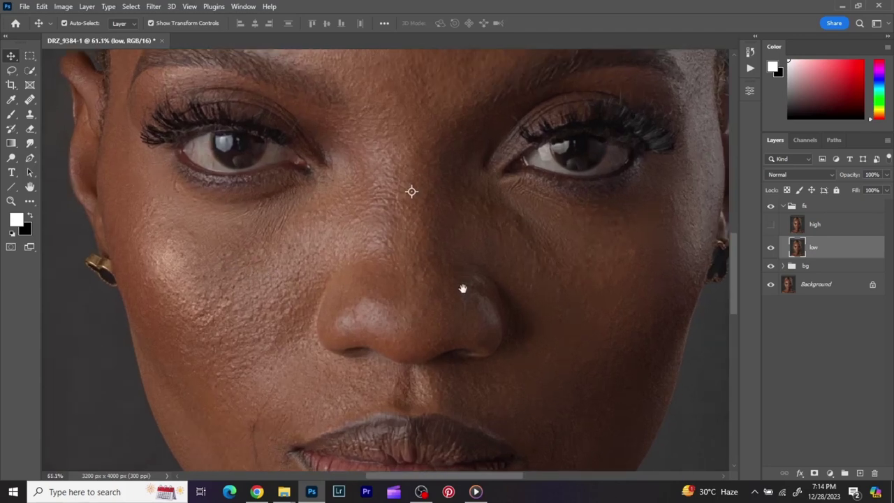
pyautogui.moveTo(464, 289); pyautogui.dragTo(463, 144)
pyautogui.moveTo(467, 224); pyautogui.dragTo(459, 402)
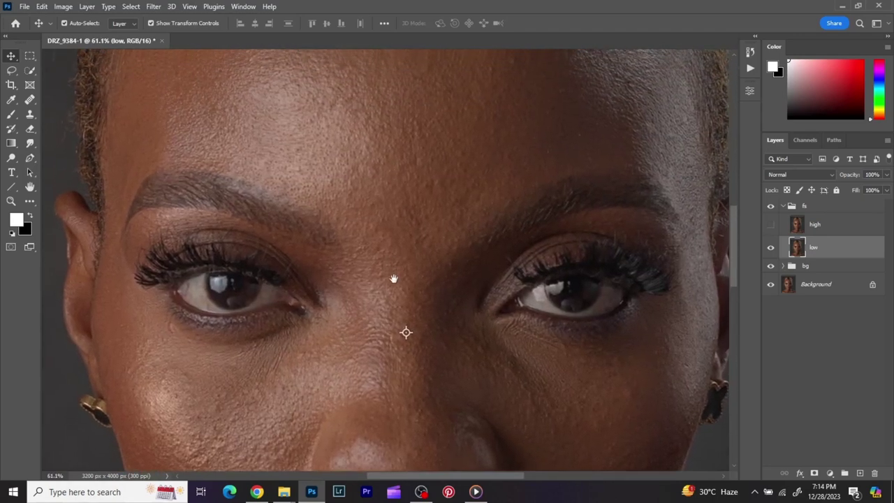
pyautogui.moveTo(394, 279); pyautogui.dragTo(393, 116)
pyautogui.moveTo(339, 293); pyautogui.dragTo(319, 275)
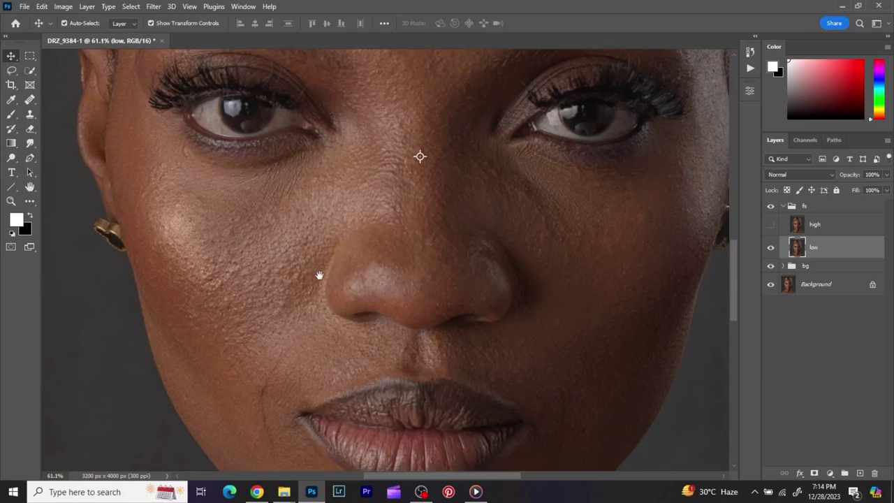
# - Start a Gaussian Blur on the low layer with a 4-pixel radius and compare the preview on and off
pyautogui.click(156, 7)
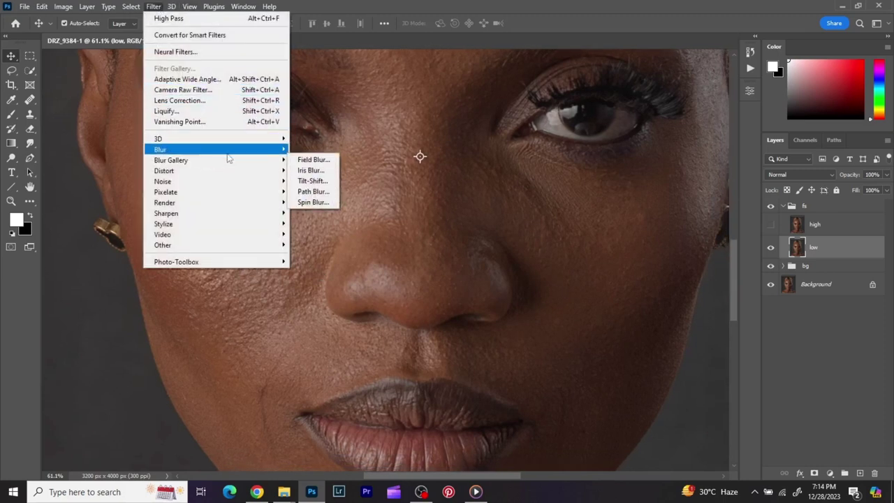
pyautogui.moveTo(235, 151)
pyautogui.click(319, 192)
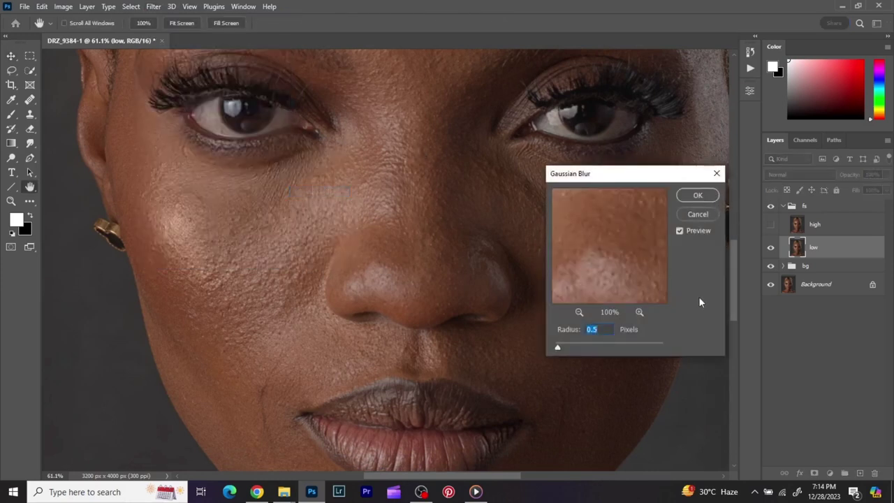
pyautogui.write('1')
pyautogui.doubleClick(605, 330)
pyautogui.write('4')
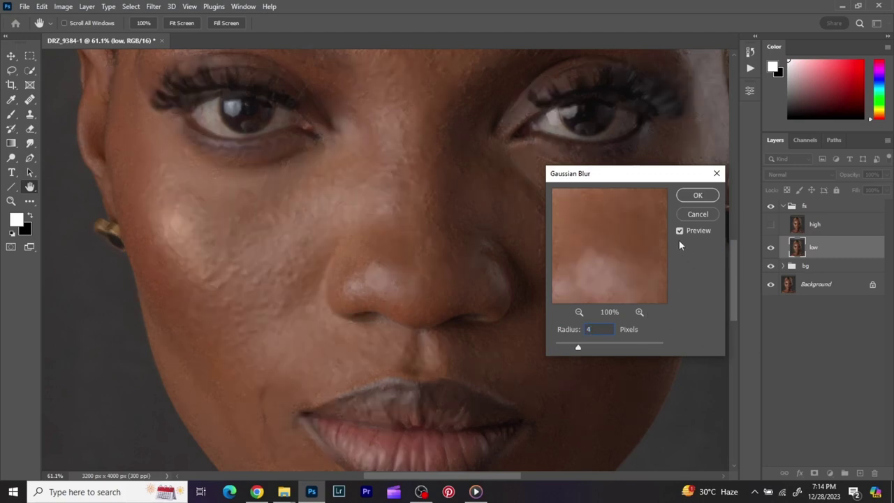
pyautogui.click(679, 231)
pyautogui.click(678, 231)
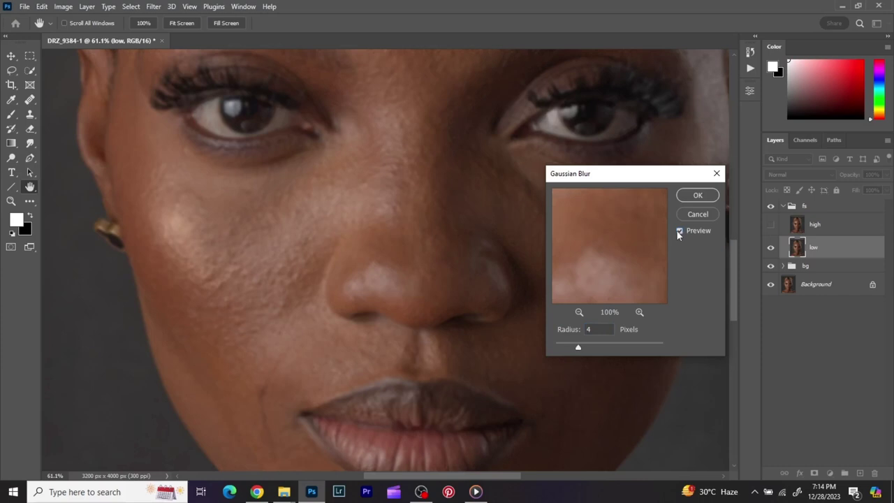
# - Try Gaussian Blur radii of 3 and 5 pixels, comparing the preview with the unblurred skin
pyautogui.doubleClick(604, 329)
pyautogui.write('3')
pyautogui.click(681, 230)
pyautogui.doubleClick(593, 329)
pyautogui.write('5')
pyautogui.click(680, 231)
pyautogui.click(680, 231)
pyautogui.click(681, 231)
pyautogui.click(680, 231)
# - Set the Gaussian Blur radius to 4 pixels, compare the preview on and off, and apply the blur to the low layer
pyautogui.click(596, 331)
pyautogui.write('4')
pyautogui.click(682, 231)
pyautogui.click(680, 232)
pyautogui.click(681, 231)
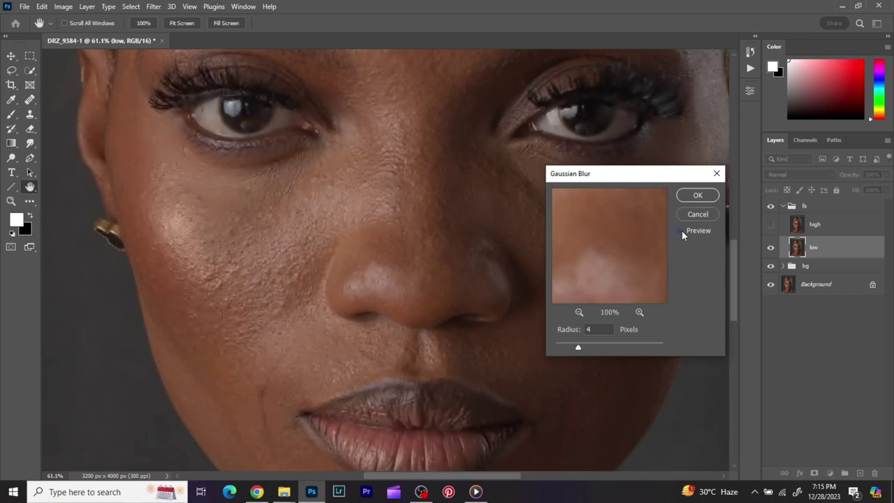
pyautogui.click(680, 231)
pyautogui.click(680, 231)
pyautogui.click(680, 230)
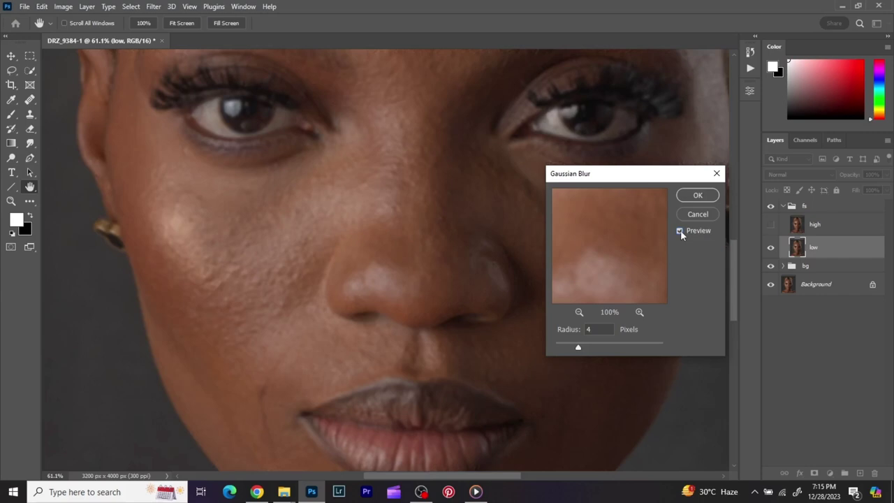
pyautogui.doubleClick(598, 329)
pyautogui.click(700, 199)
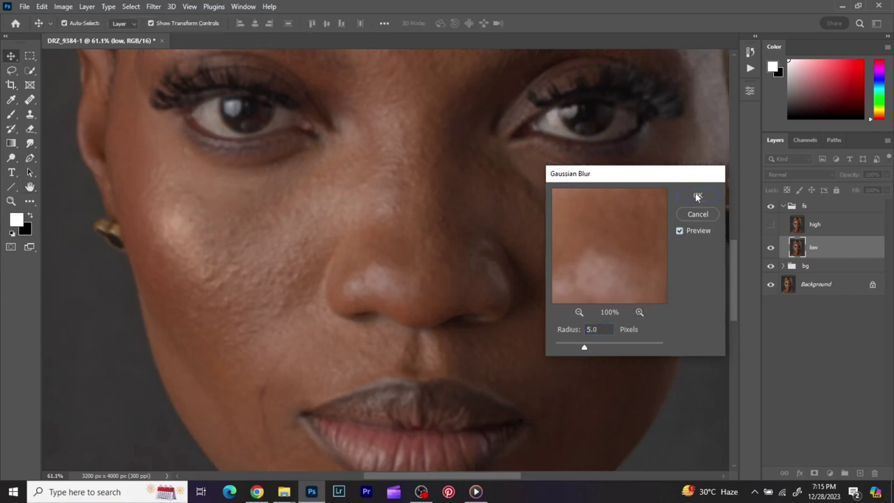
# - Show the high layer and use Apply Image on it with the low layer as source, Subtract blending, scale 2 and offset 128
pyautogui.click(836, 226)
pyautogui.click(771, 227)
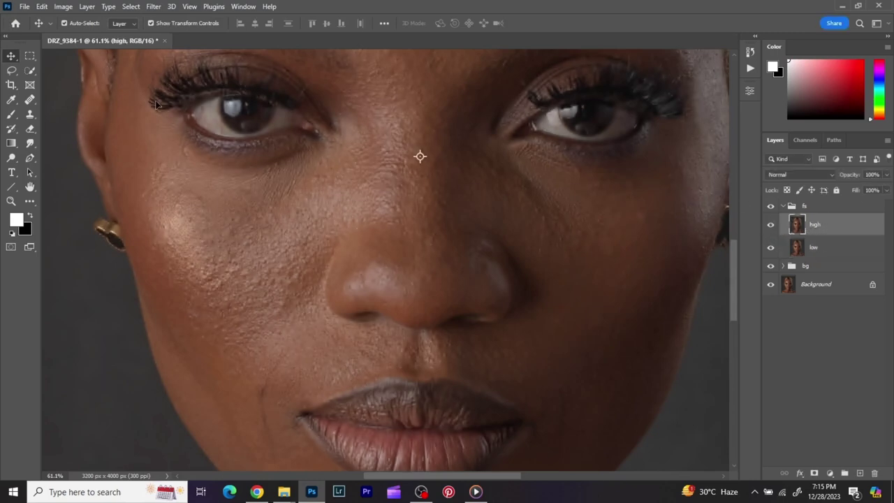
pyautogui.click(63, 7)
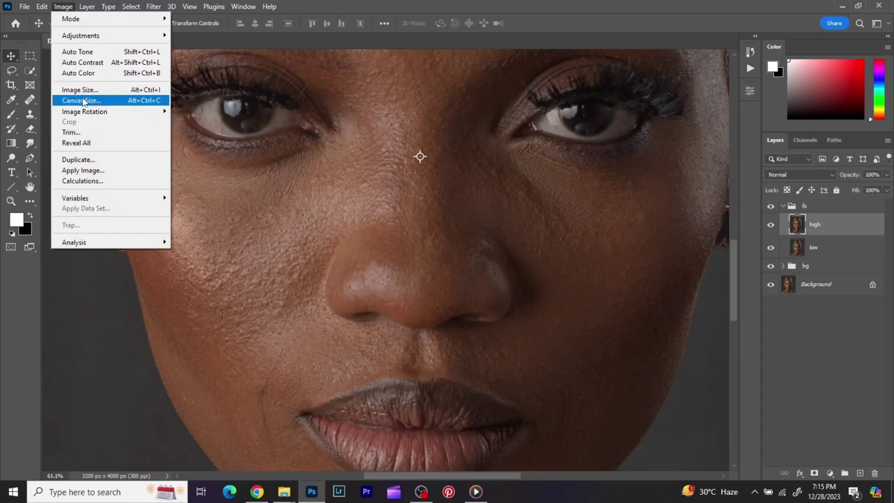
pyautogui.click(83, 170)
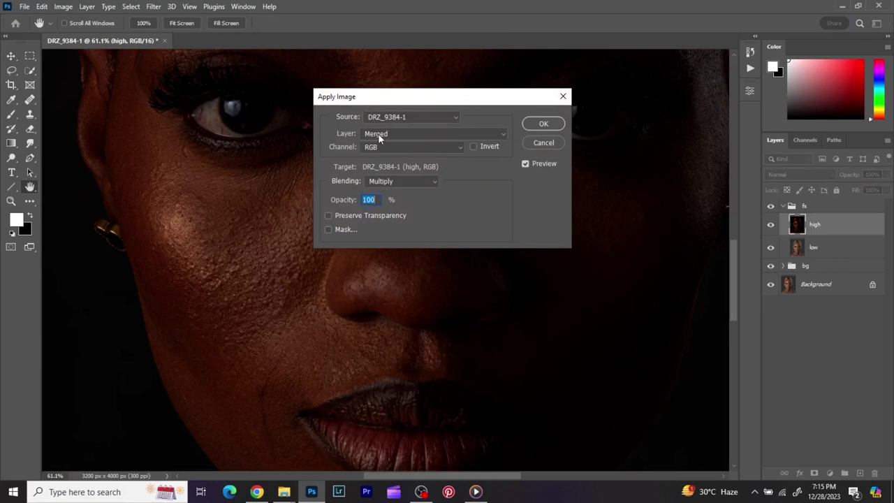
pyautogui.click(378, 133)
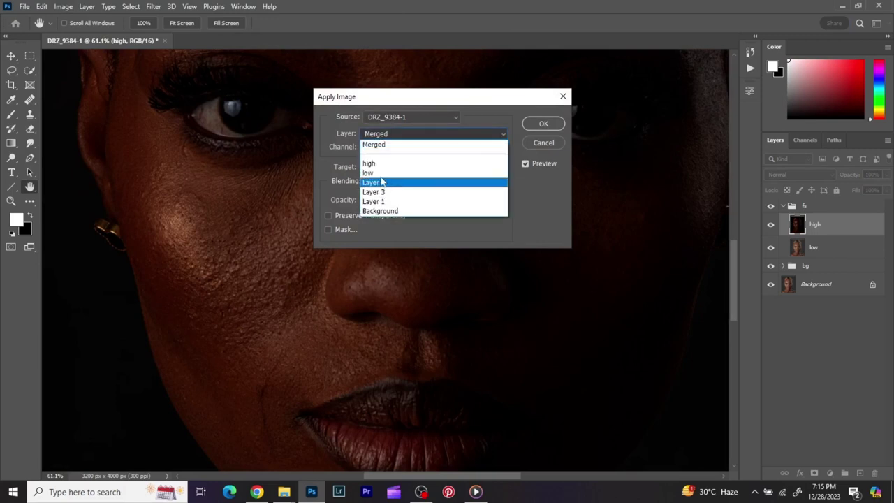
pyautogui.click(371, 173)
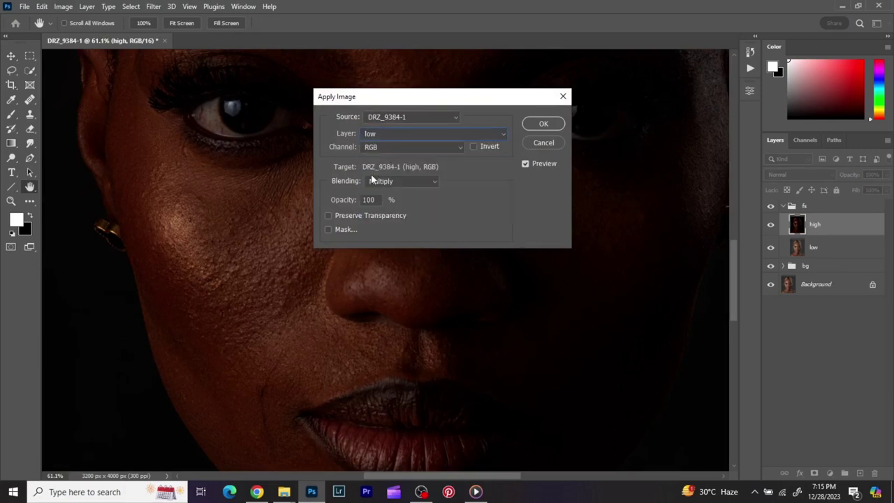
pyautogui.click(398, 181)
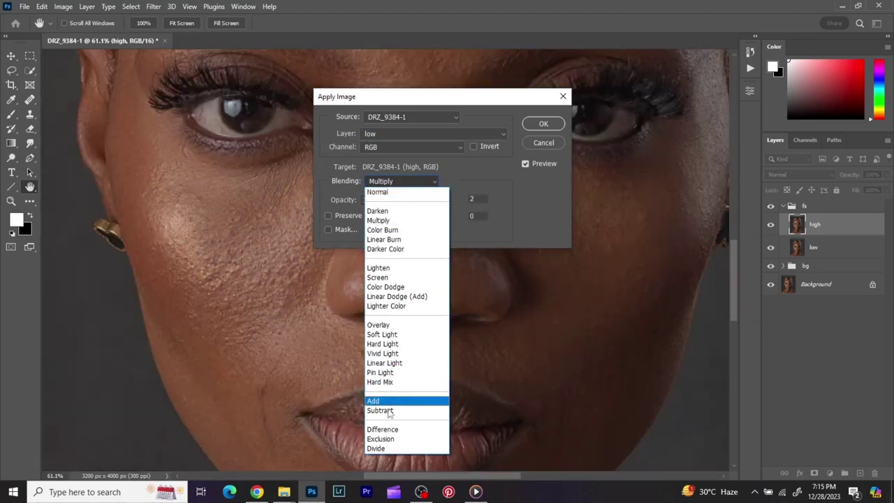
pyautogui.click(385, 410)
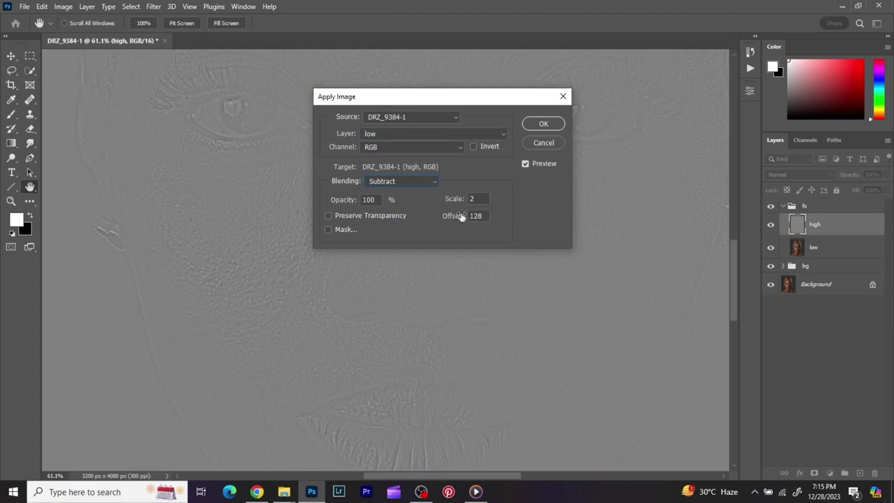
pyautogui.click(545, 124)
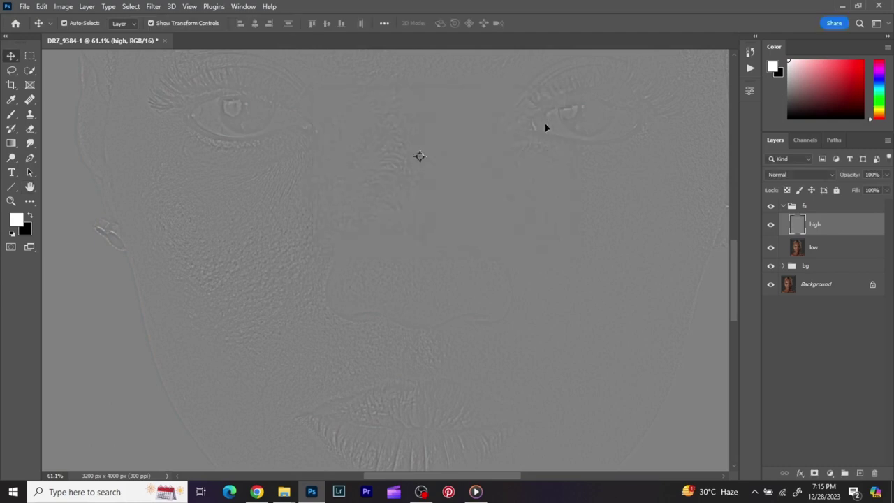
# - Set the high layer's blend mode to Linear Light and make the low layer active
pyautogui.click(818, 176)
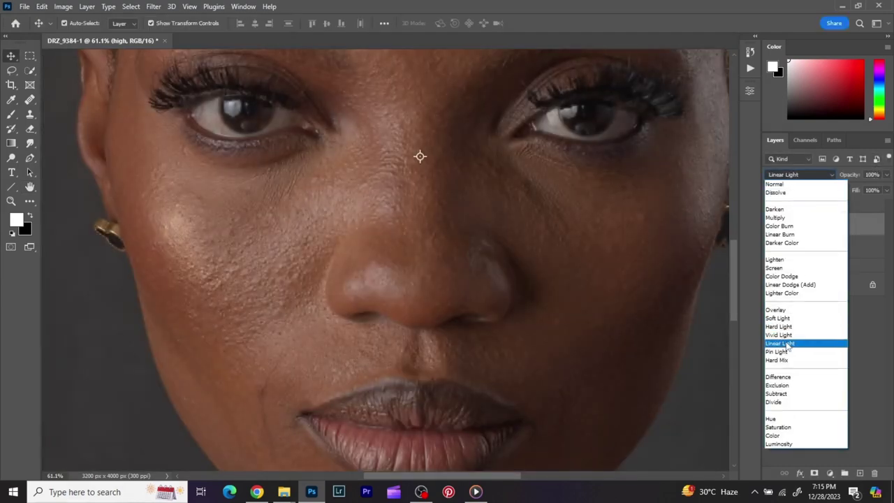
pyautogui.click(786, 344)
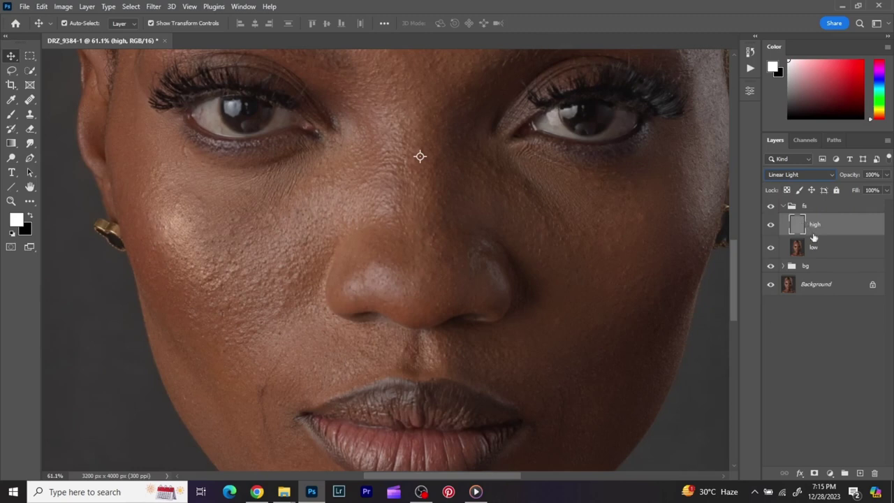
pyautogui.click(815, 246)
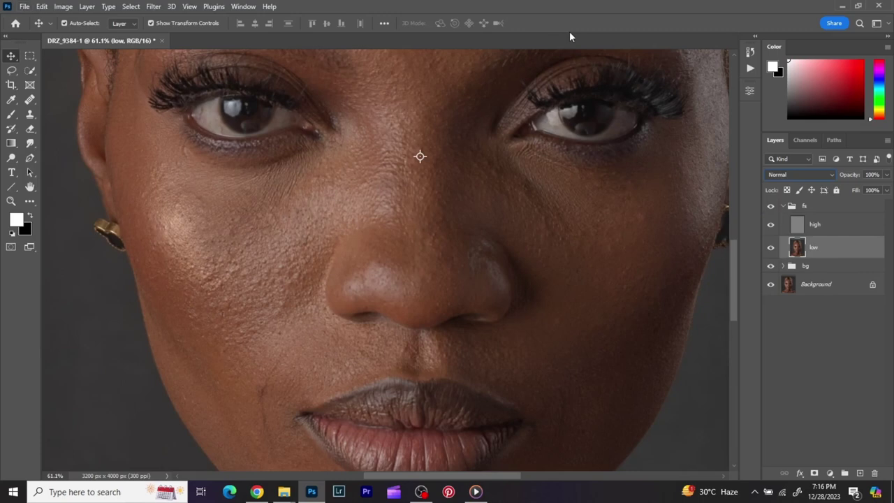
# - Switch to the Mixer Brush tool for blending skin tones on the low layer
pyautogui.scroll(-3, 479, 118)
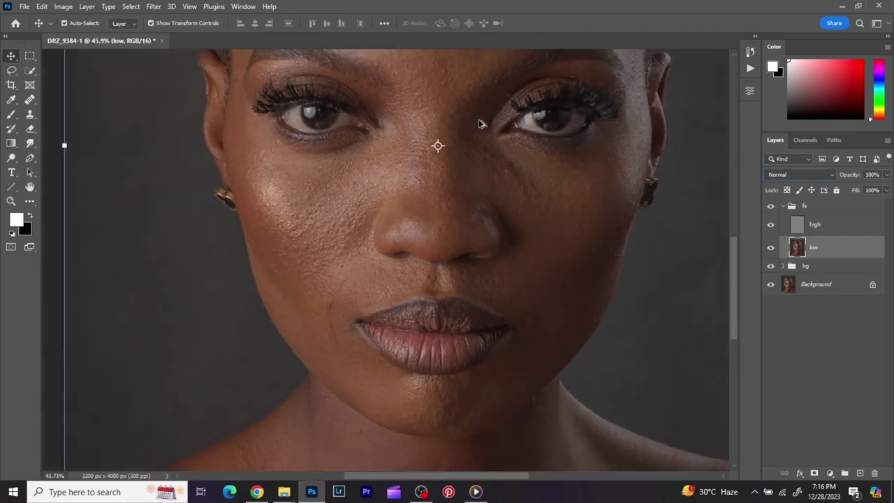
pyautogui.moveTo(480, 122); pyautogui.dragTo(452, 227)
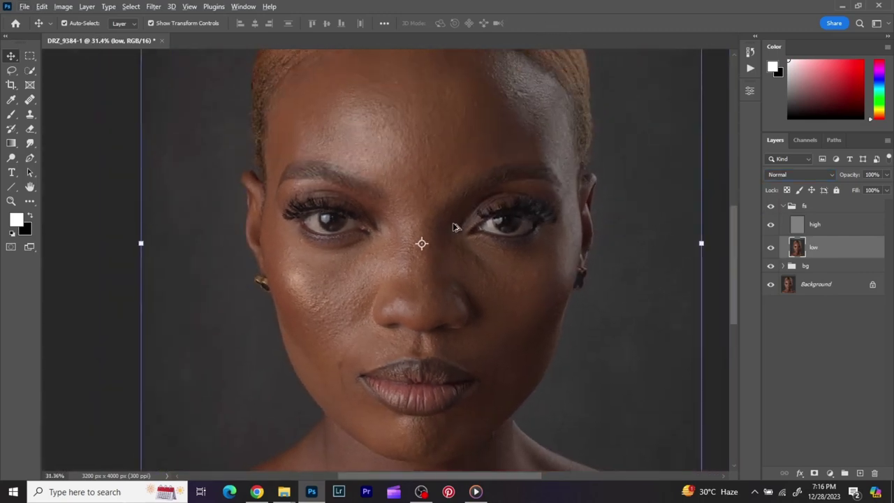
pyautogui.scroll(-1, 454, 227)
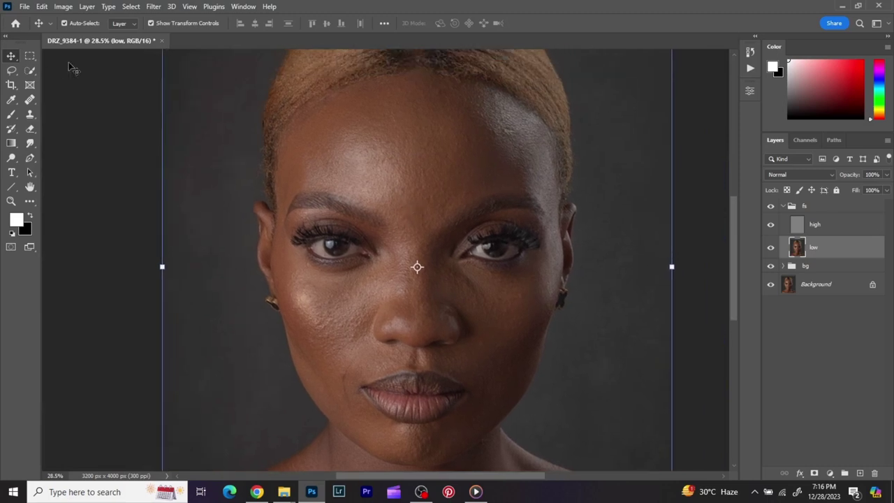
pyautogui.rightClick(13, 116)
pyautogui.click(66, 145)
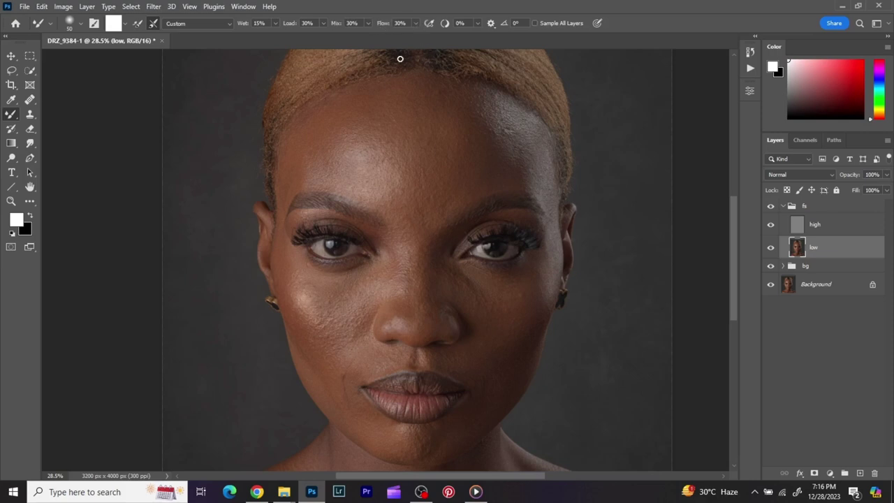
# - Expand the bg group and load the outline of Layer 2 as a selection around the subject
pyautogui.scroll(-2, 456, 70)
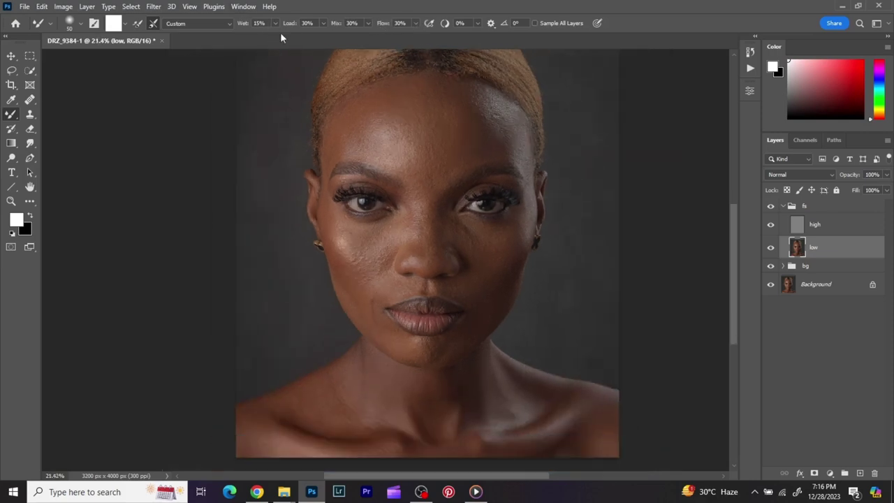
pyautogui.scroll(-1, 465, 91)
pyautogui.moveTo(451, 95); pyautogui.dragTo(441, 163)
pyautogui.scroll(-1, 440, 146)
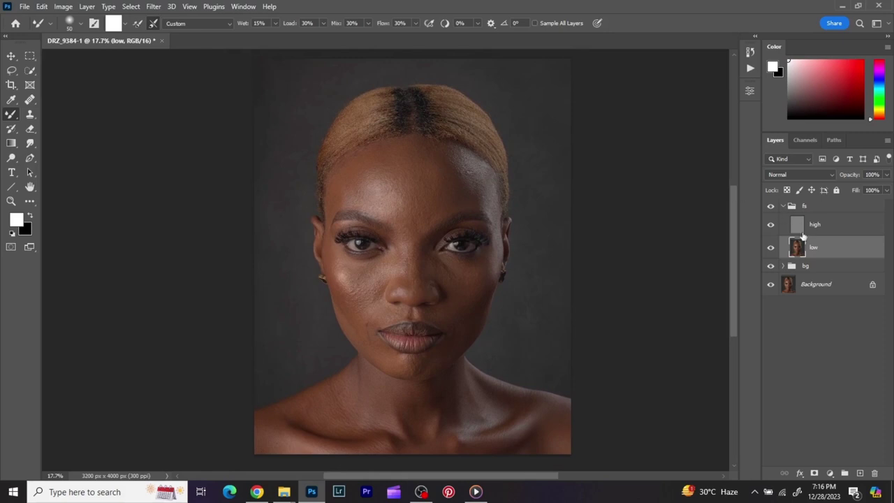
pyautogui.click(784, 266)
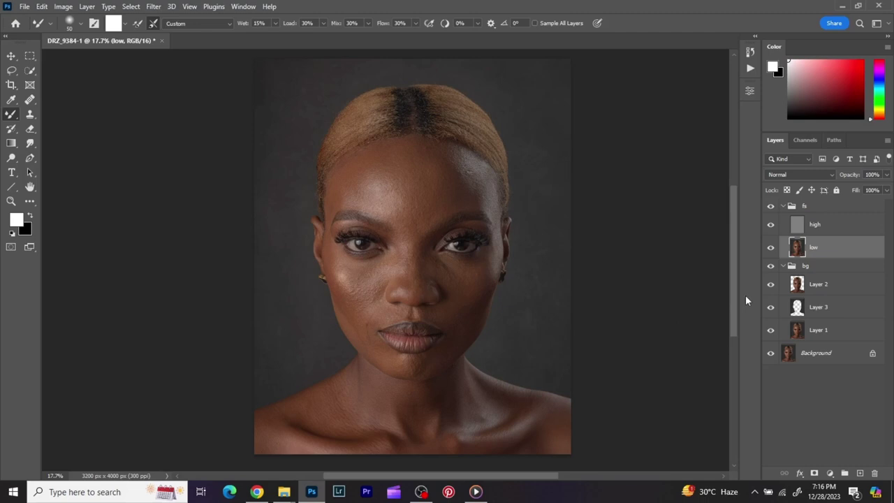
pyautogui.keyDown('ctrl'); pyautogui.click(799, 290); pyautogui.keyUp('ctrl')
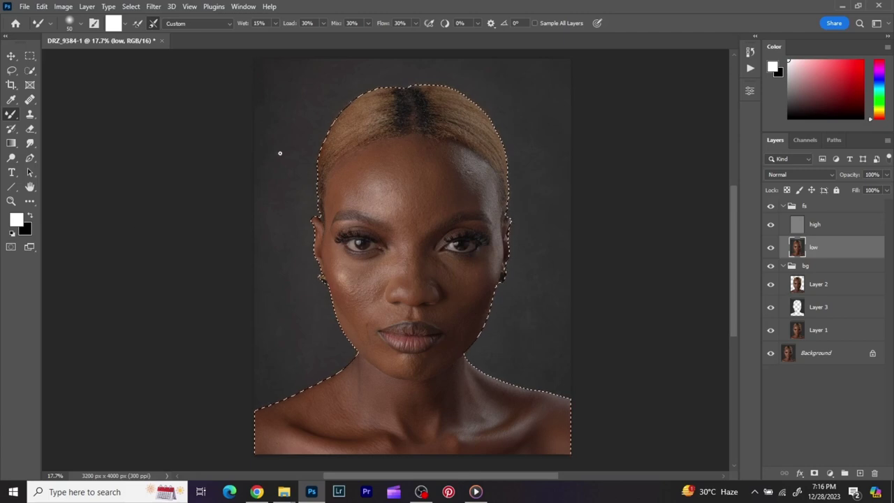
# - Try Mixer Brush strokes on the forehead at up to 175 px and revert the history to the loaded selection
pyautogui.scroll(3, 411, 314)
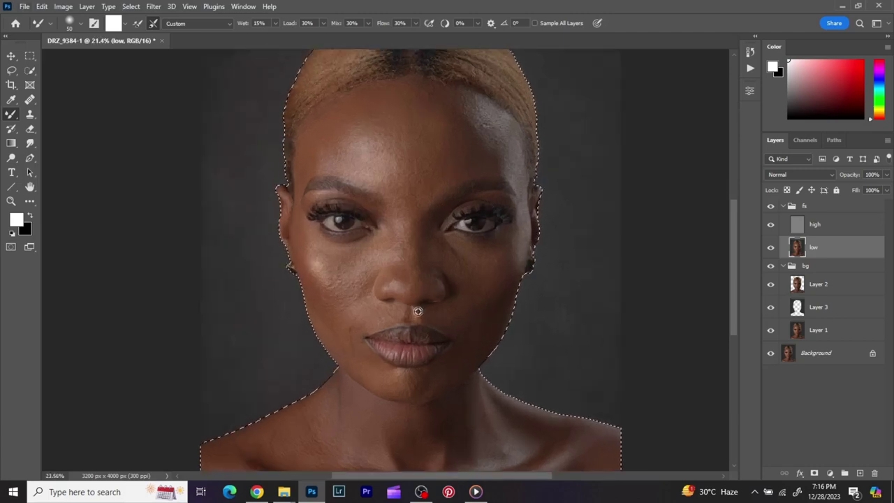
pyautogui.moveTo(431, 306); pyautogui.dragTo(441, 320)
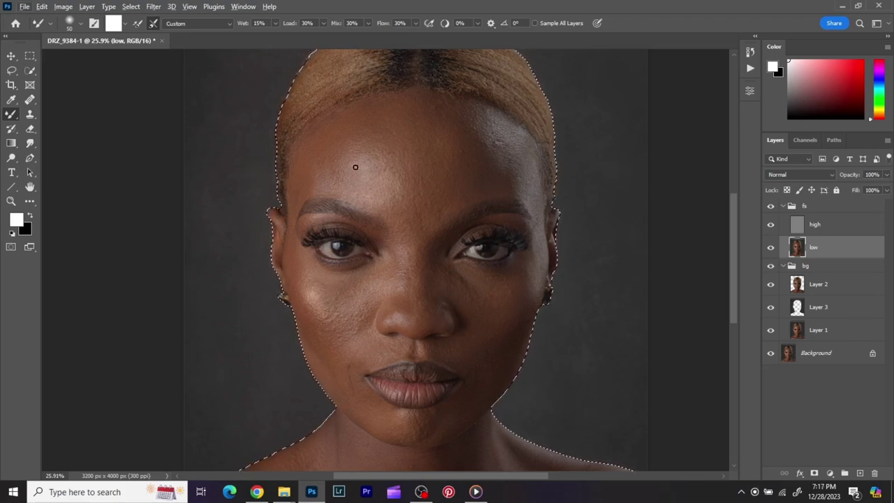
pyautogui.press(']')
pyautogui.press(']')
pyautogui.press(']')
pyautogui.press(']')
pyautogui.press(']')
pyautogui.press(']')
pyautogui.press(']')
pyautogui.press(']')
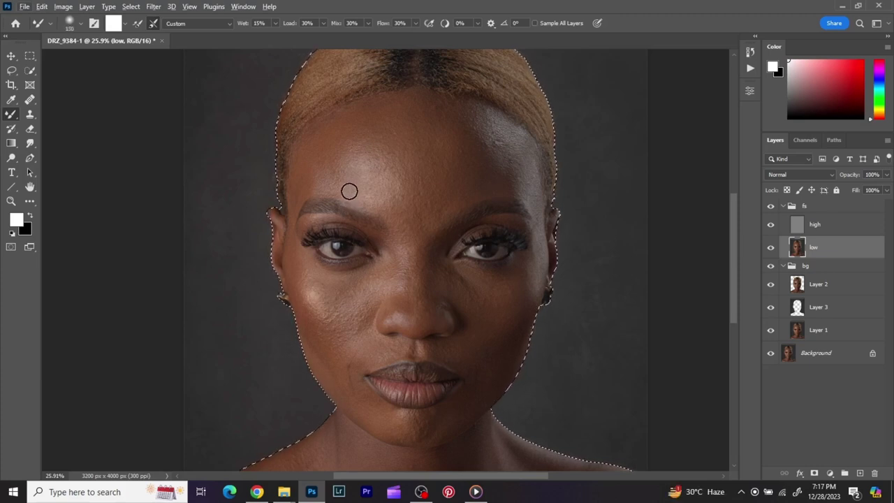
pyautogui.moveTo(351, 193)
pyautogui.mouseDown()
pyautogui.moveTo(322, 200)
pyautogui.moveTo(372, 195)
pyautogui.moveTo(393, 172)
pyautogui.mouseUp()
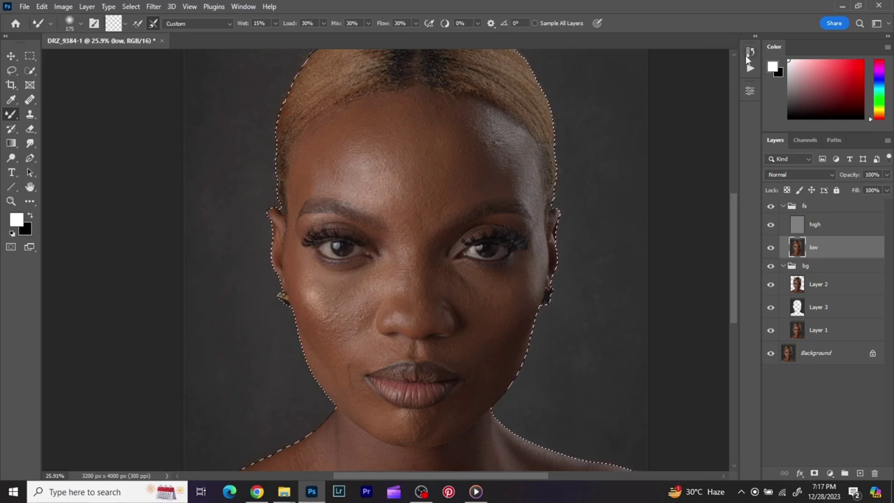
pyautogui.click(749, 52)
pyautogui.click(657, 264)
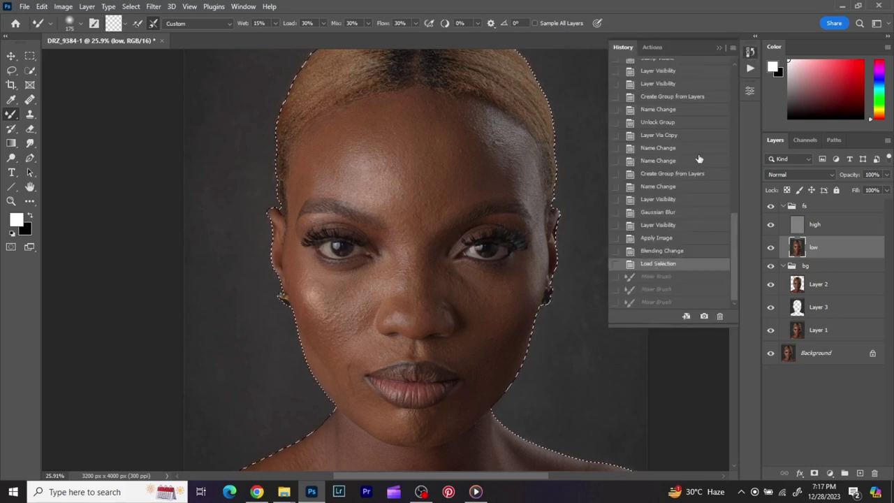
pyautogui.click(750, 53)
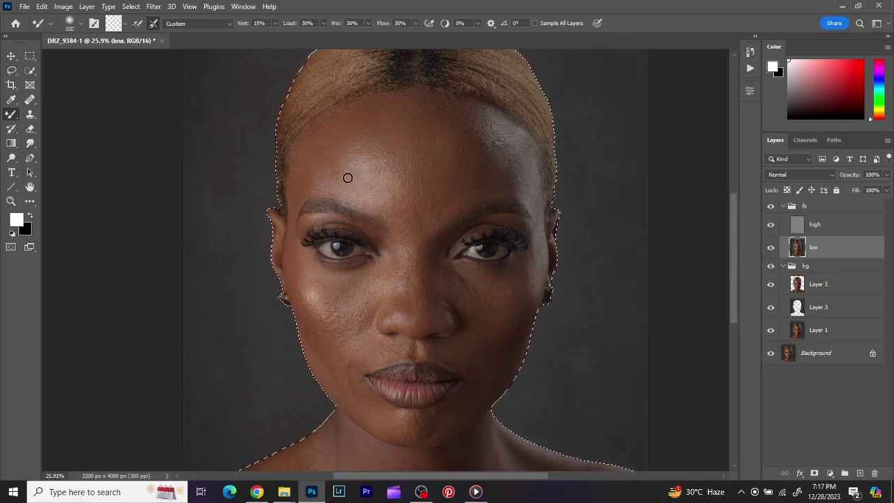
# - Blend the forehead, eyebrow edge and temple on the image's left side with the Mixer Brush at about 80 to 100 px
pyautogui.press(']')
pyautogui.press(']')
pyautogui.press(']')
pyautogui.press(']')
pyautogui.press(']')
pyautogui.press(']')
pyautogui.press(']')
pyautogui.press(']')
pyautogui.press(']')
pyautogui.press('[')
pyautogui.press('[')
pyautogui.press('[')
pyautogui.press('[')
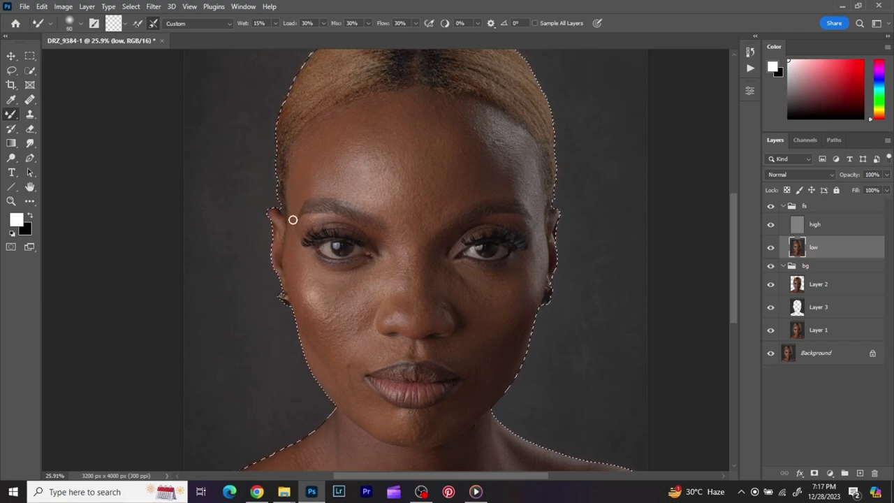
pyautogui.press(']')
pyautogui.press(']')
pyautogui.press(']')
pyautogui.press(']')
pyautogui.press(']')
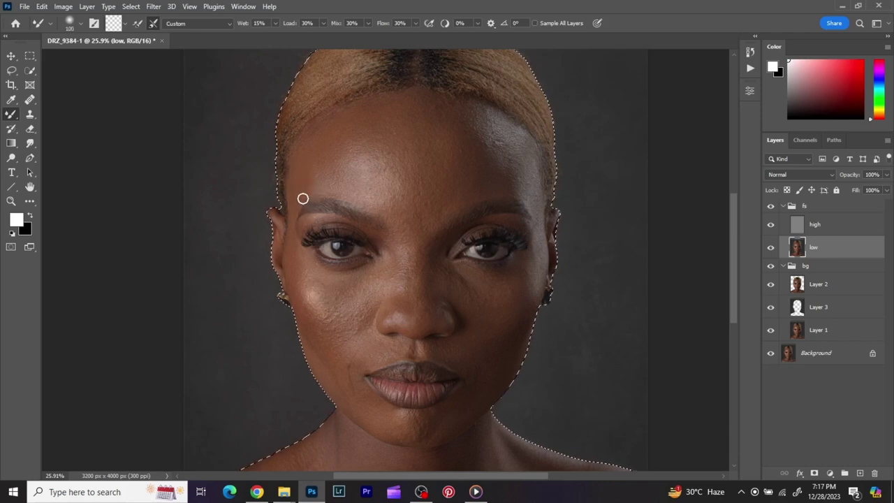
# - Enlarge the Mixer Brush to 600 px for blending the centre of the forehead
pyautogui.press(']')
pyautogui.press(']')
pyautogui.press(']')
pyautogui.press(']')
pyautogui.press(']')
pyautogui.press(']')
pyautogui.press(']')
pyautogui.press(']')
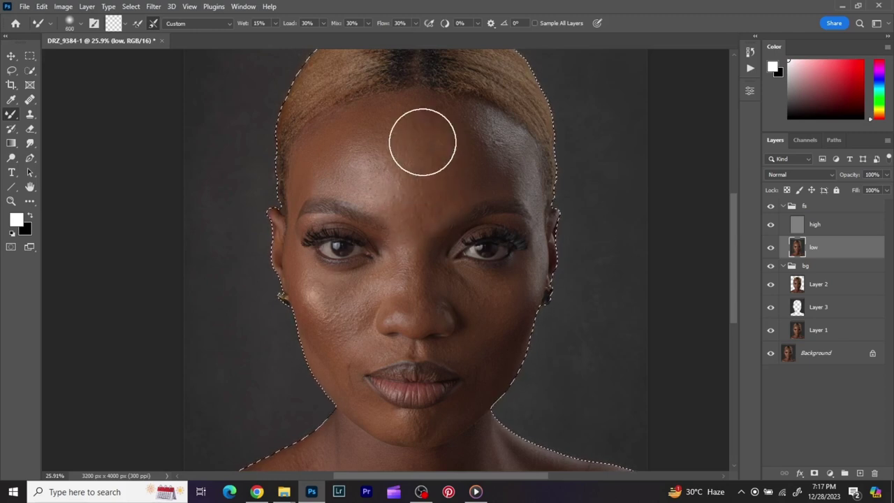
# - Blend the forehead on the image's right side with the Mixer Brush, varying its size between 175 and 250 px
pyautogui.press('[')
pyautogui.press('[')
pyautogui.press('[')
pyautogui.press('[')
pyautogui.press('[')
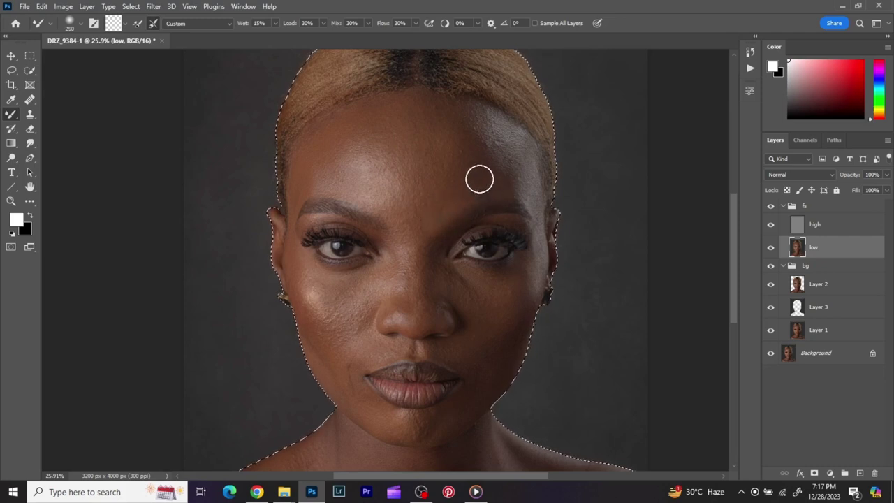
pyautogui.press('[')
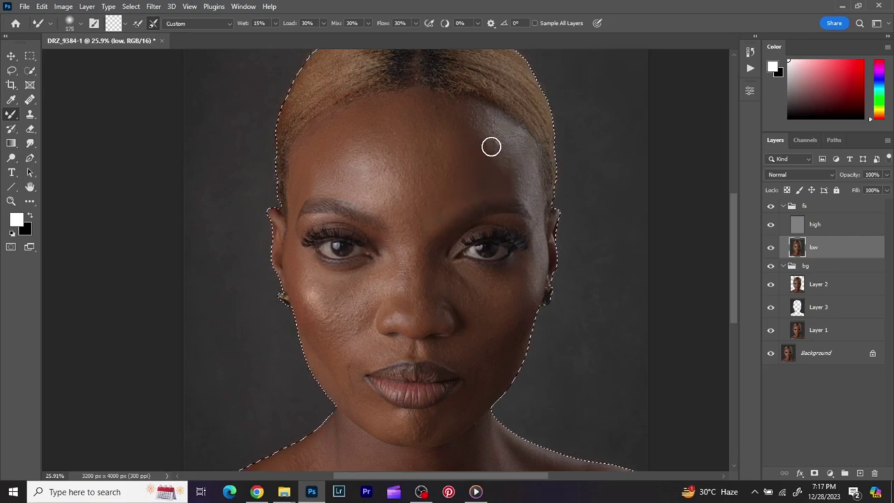
pyautogui.press(']')
pyautogui.press(']')
pyautogui.press(']')
pyautogui.press('[')
pyautogui.press('[')
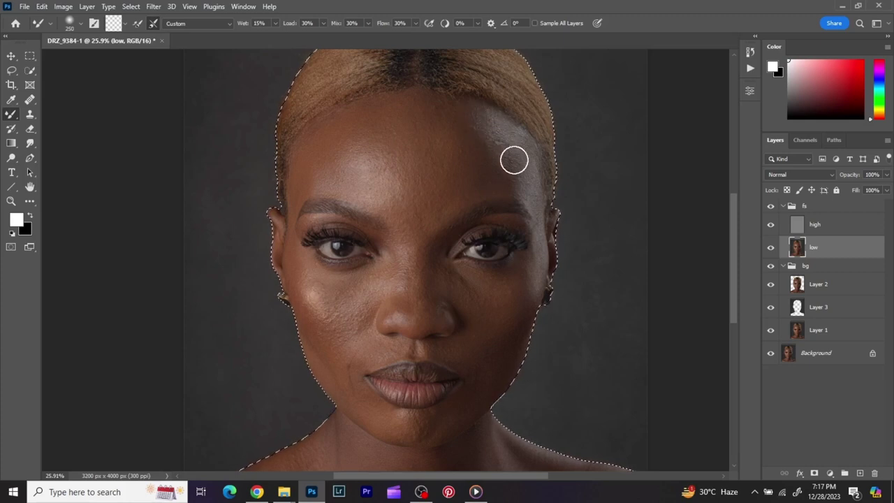
pyautogui.press('[')
pyautogui.press('[')
# - Blend the centre of the forehead from above the brows up to the hairline with a 400 px Mixer Brush
pyautogui.press(']')
pyautogui.press(']')
pyautogui.press(']')
pyautogui.press(']')
pyautogui.press(']')
pyautogui.press(']')
pyautogui.press(']')
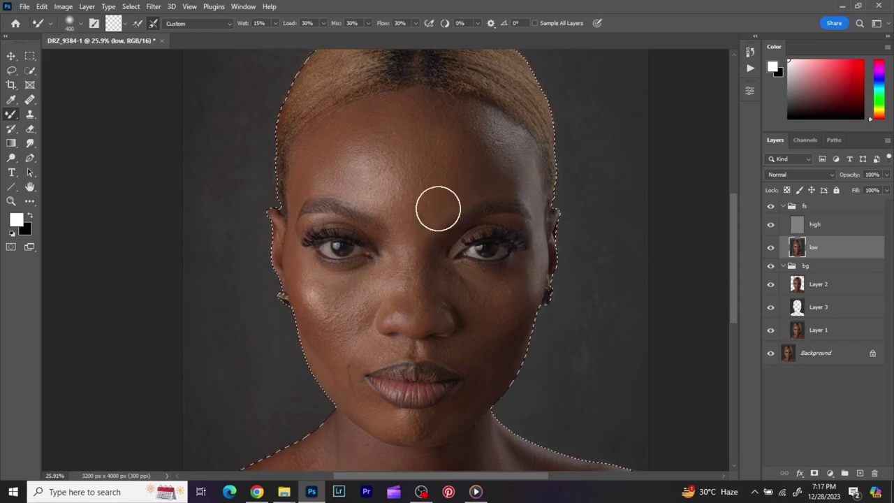
pyautogui.moveTo(424, 180)
pyautogui.mouseDown()
pyautogui.moveTo(428, 157)
pyautogui.moveTo(438, 153)
pyautogui.moveTo(432, 124)
pyautogui.mouseUp()
# - Smooth the tones from the inner brow to the upper forehead with the Mixer Brush at 200 and 400 px
pyautogui.press('[')
pyautogui.press('[')
pyautogui.press('[')
pyautogui.press('[')
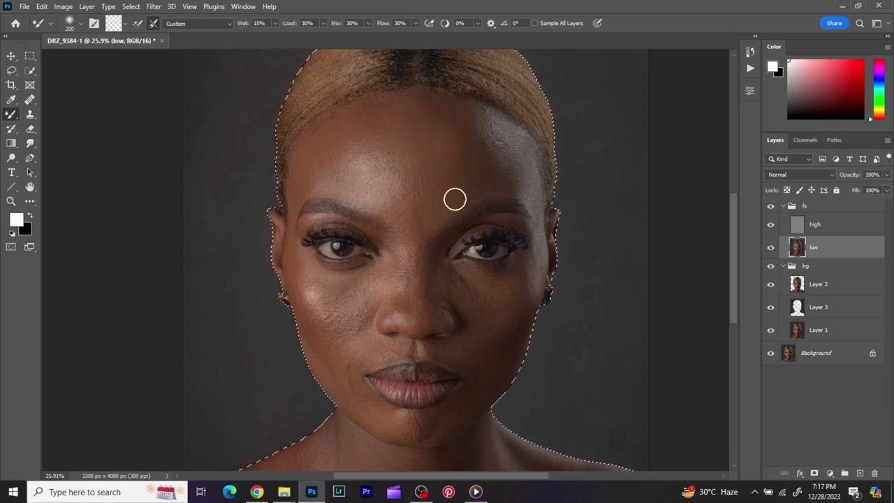
pyautogui.press(']')
pyautogui.press(']')
pyautogui.press(']')
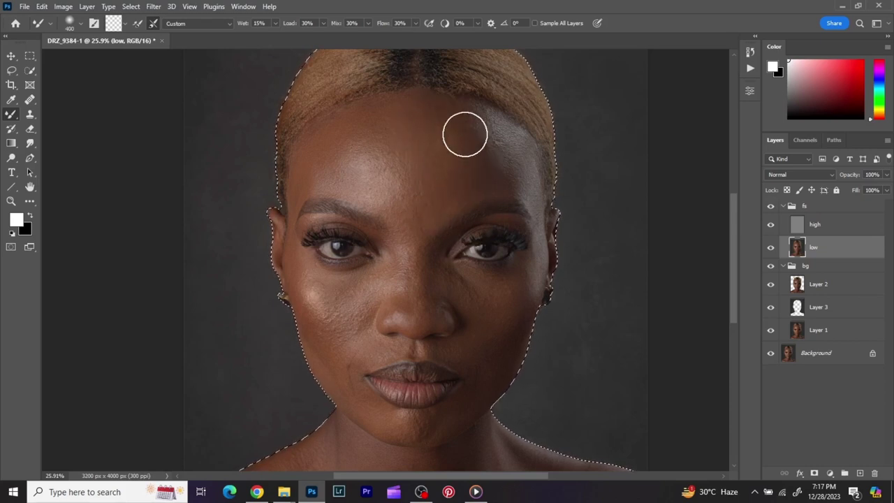
# - Blend the forehead skin just below the hairline with the Mixer Brush, starting at 175 px
pyautogui.press('[')
pyautogui.press('[')
pyautogui.press('[')
pyautogui.press('[')
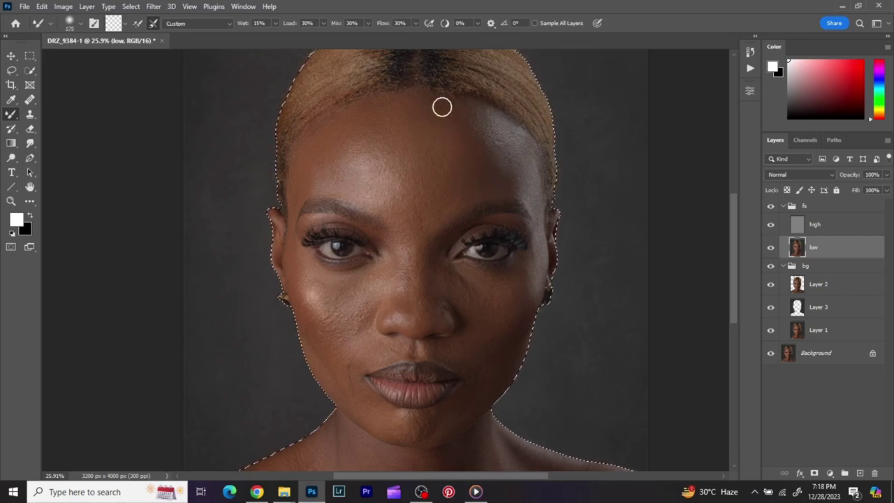
pyautogui.press(']')
pyautogui.press(']')
pyautogui.press(']')
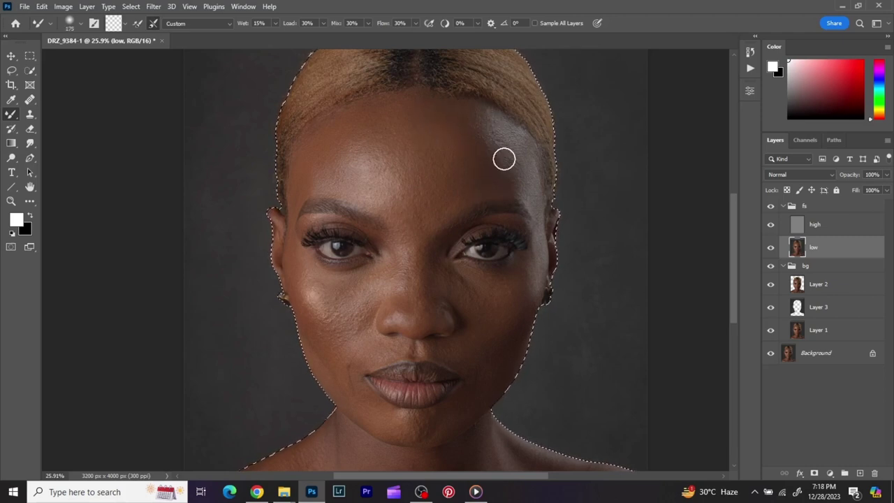
# - Soften the highlight at the forehead's edge on the image's right side with the Mixer Brush at about 150 px
pyautogui.press('[')
pyautogui.press('[')
pyautogui.press('[')
pyautogui.press('[')
pyautogui.press(']')
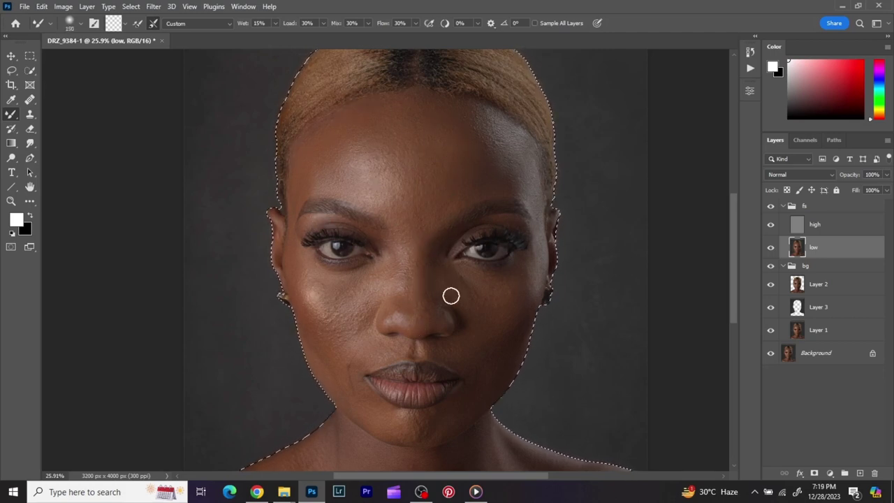
# - Smooth the nose, under-eye, cheek and jaw areas with the Mixer Brush at sizes between 125 and 200 px
pyautogui.press('[')
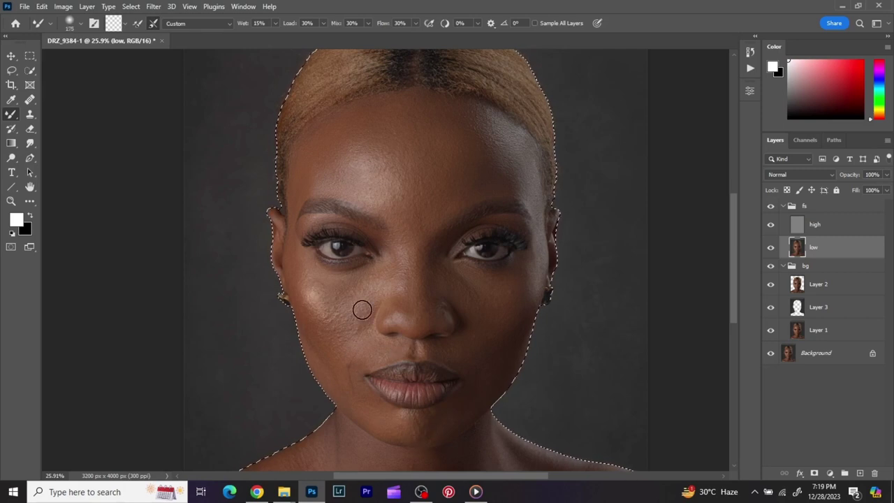
pyautogui.press(']')
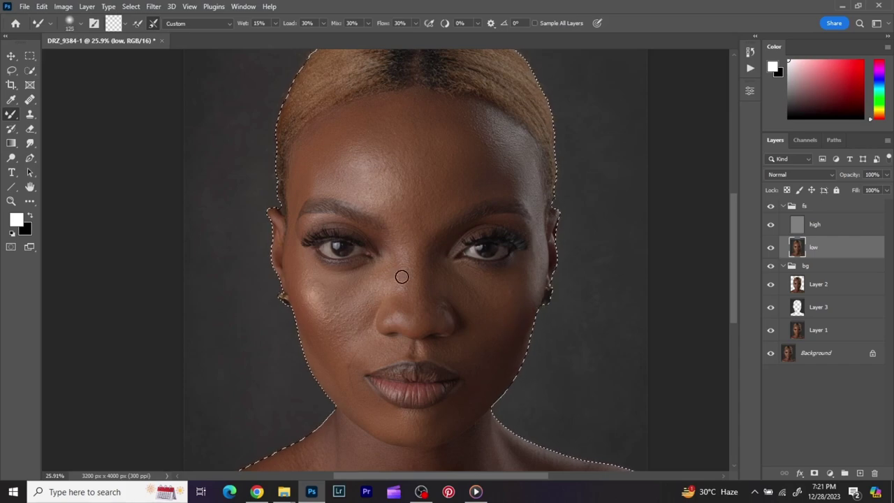
pyautogui.scroll(3, 365, 274)
pyautogui.moveTo(322, 349); pyautogui.dragTo(296, 263)
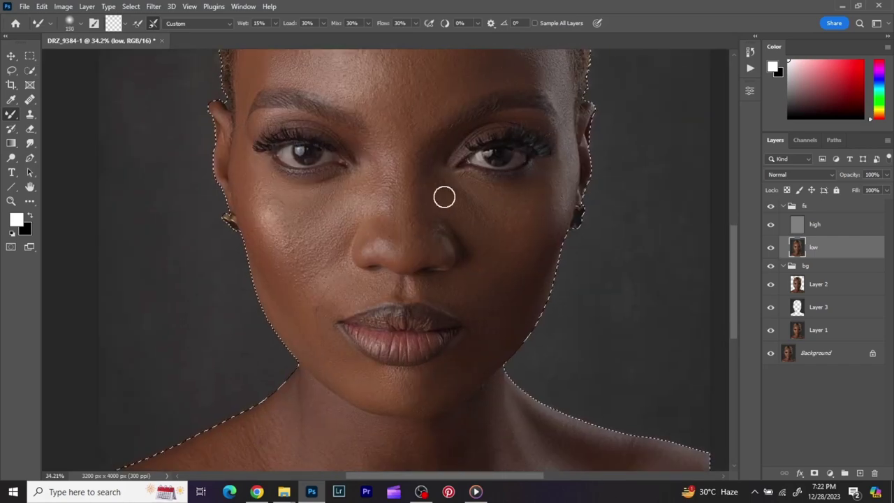
pyautogui.press(']')
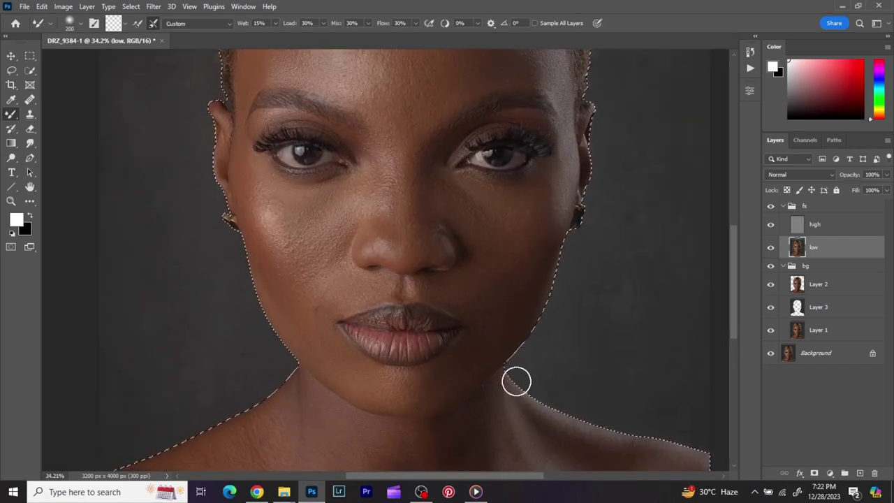
# - Compare the portrait with the fs group hidden and shown, and inspect the blending across the whole image
pyautogui.click(772, 206)
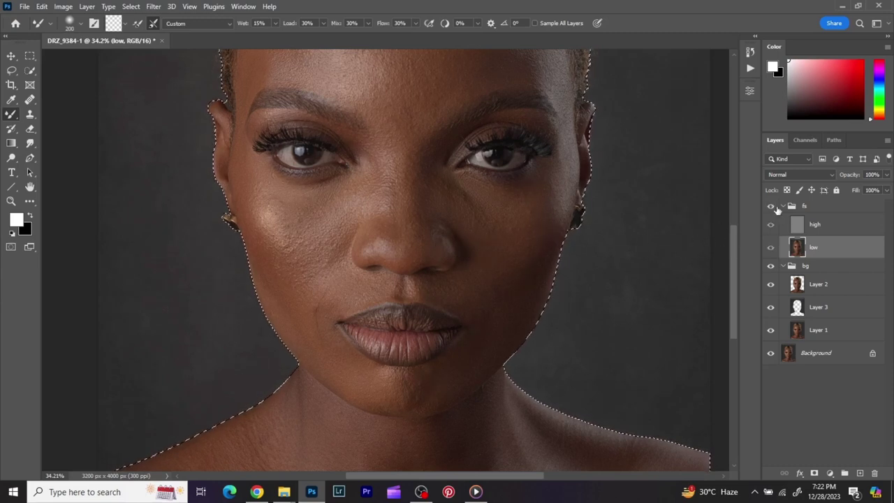
pyautogui.click(772, 206)
pyautogui.scroll(-3, 569, 213)
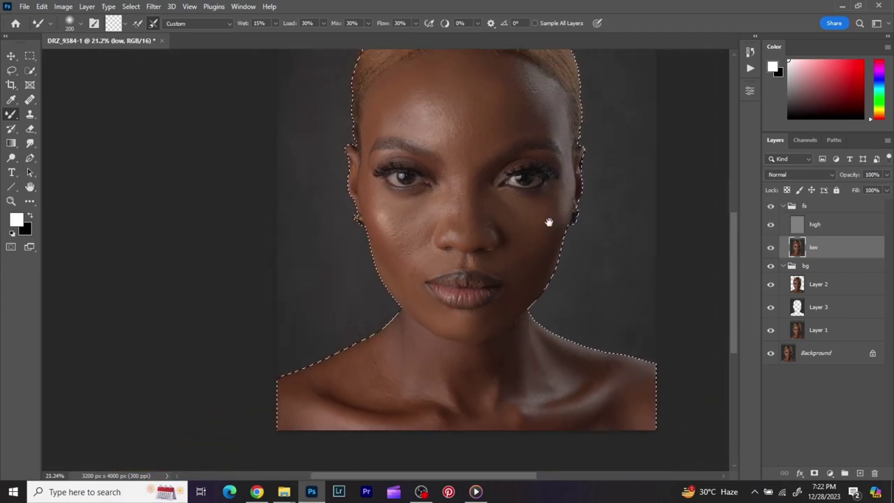
pyautogui.moveTo(549, 222); pyautogui.dragTo(478, 255)
pyautogui.scroll(-2, 479, 255)
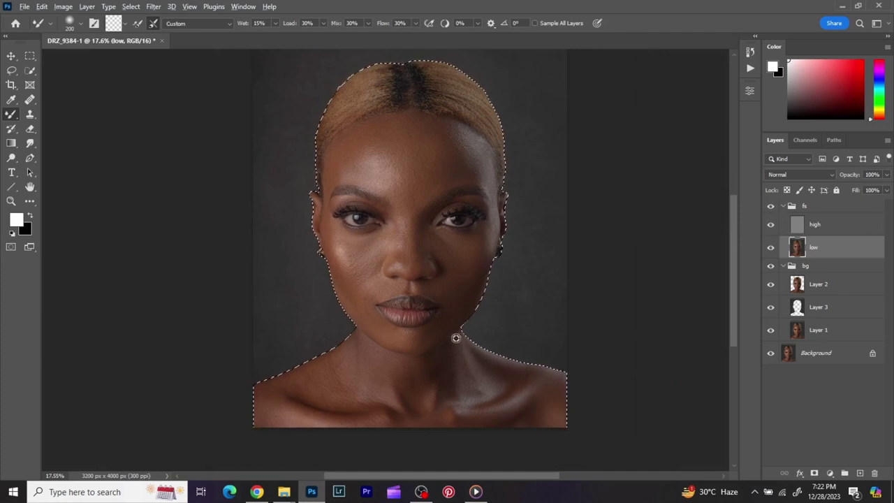
pyautogui.scroll(2, 453, 371)
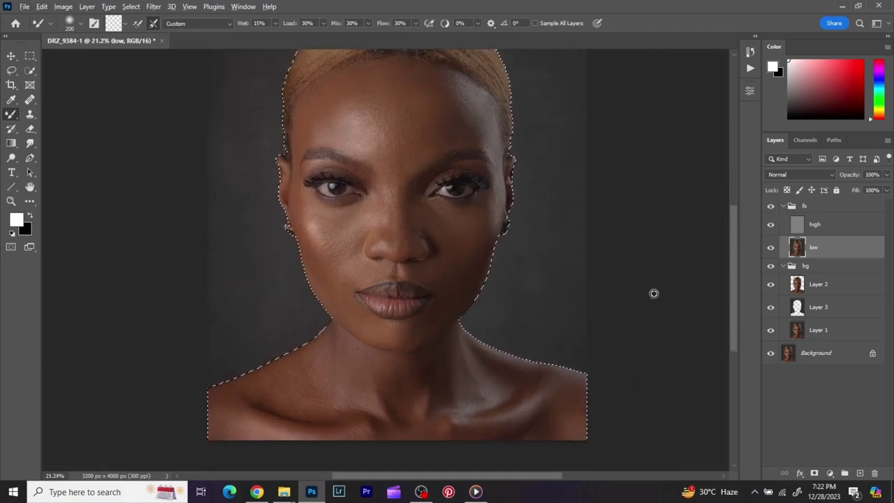
pyautogui.scroll(-2, 655, 294)
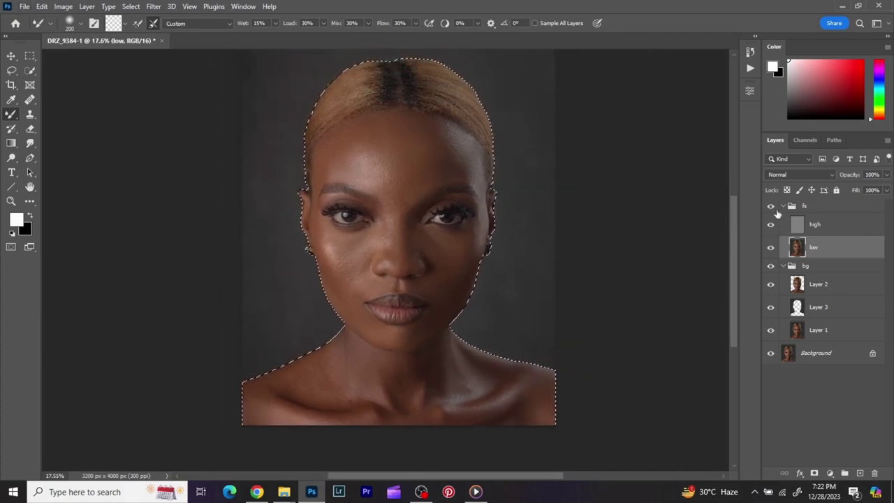
# - Compare the whole portrait with the fs group hidden and shown
pyautogui.click(771, 207)
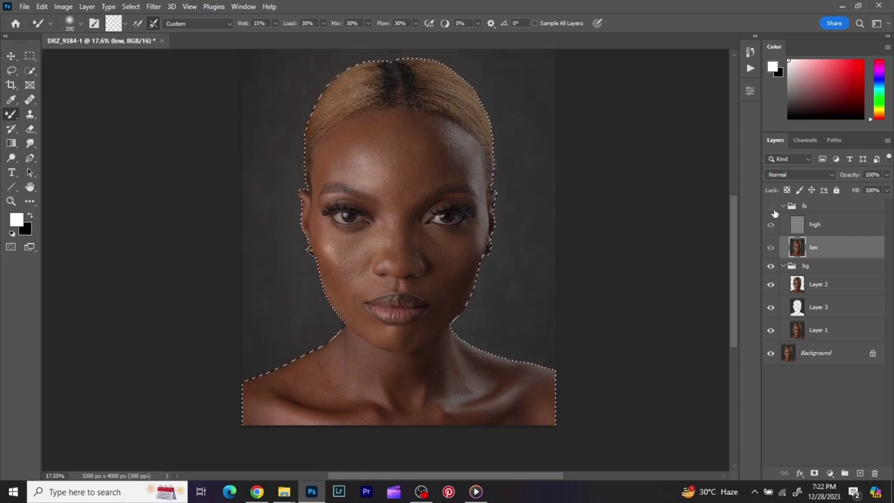
pyautogui.click(772, 208)
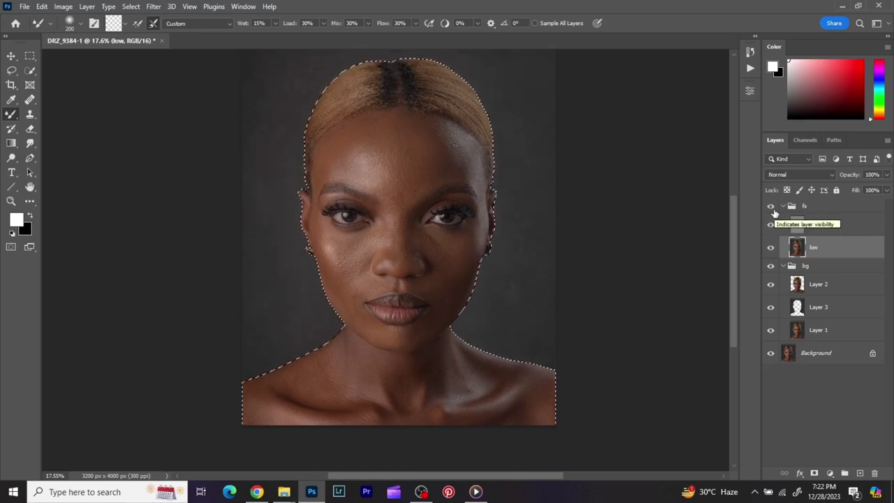
pyautogui.click(773, 209)
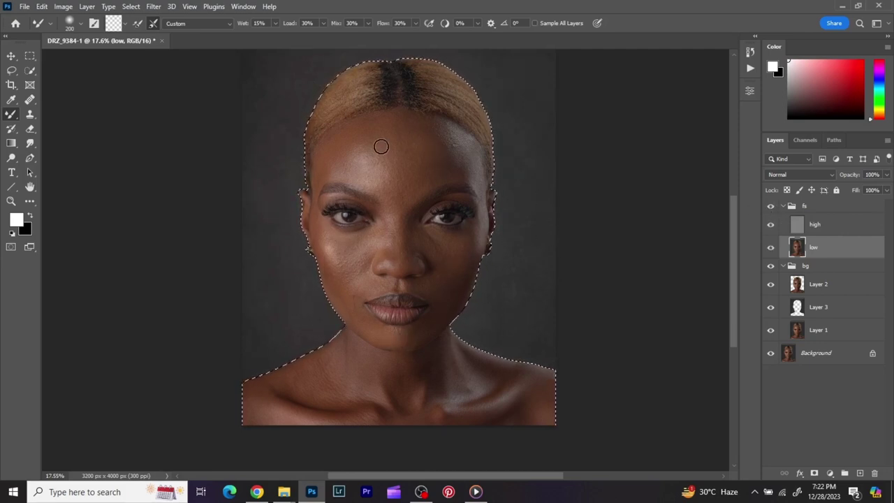
pyautogui.click(772, 208)
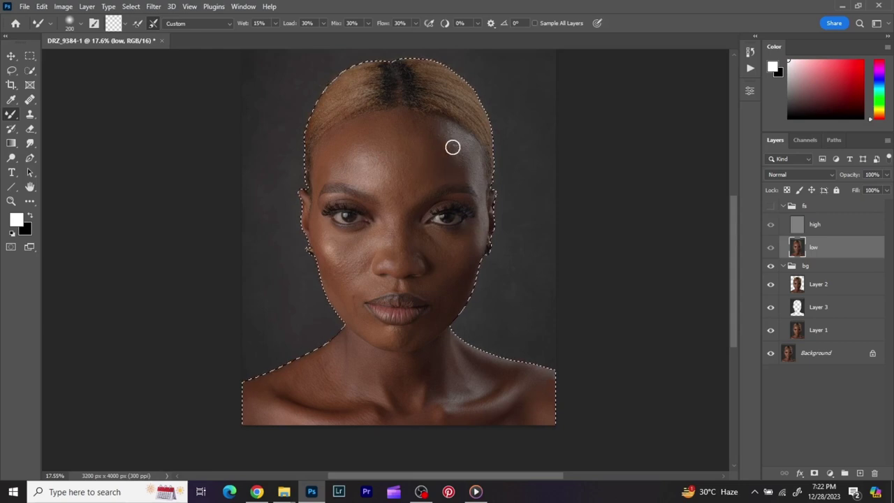
pyautogui.click(771, 208)
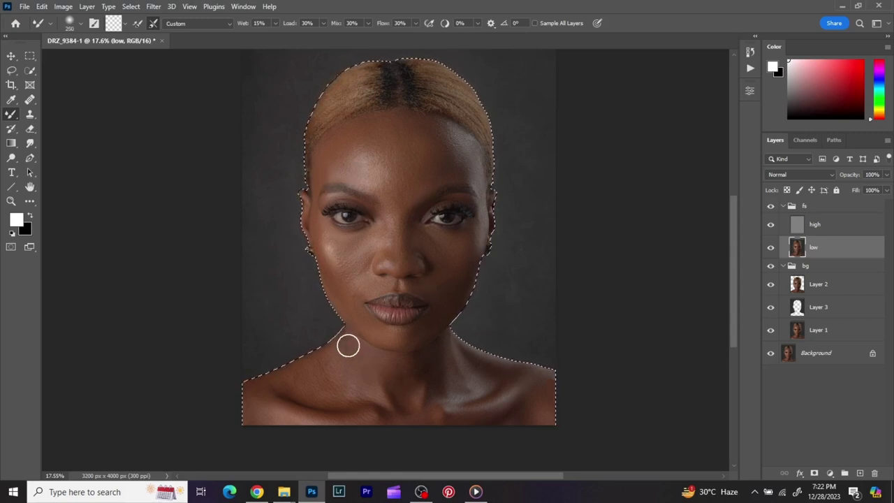
# - Blend the neck and shoulder skin on the image's left side with the Mixer Brush at sizes between 175 and 500 px
pyautogui.press(']')
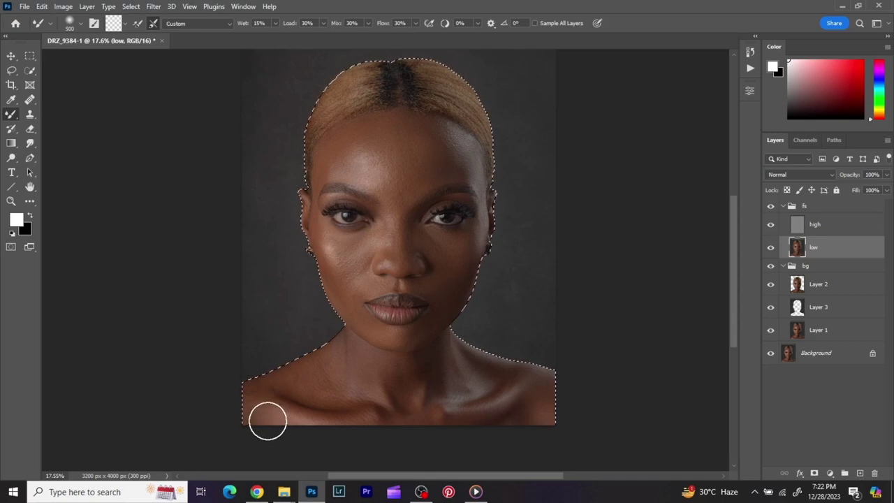
pyautogui.press('[')
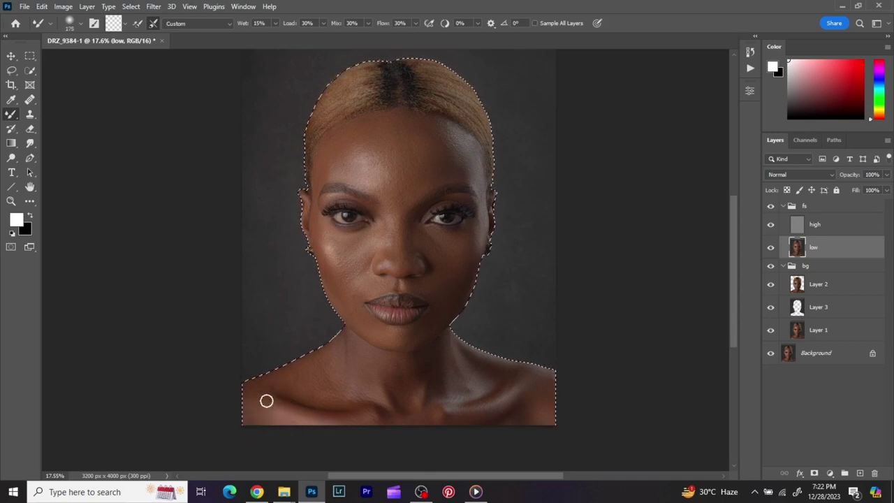
pyautogui.press(']')
pyautogui.press(']')
pyautogui.press(']')
pyautogui.press(']')
pyautogui.press(']')
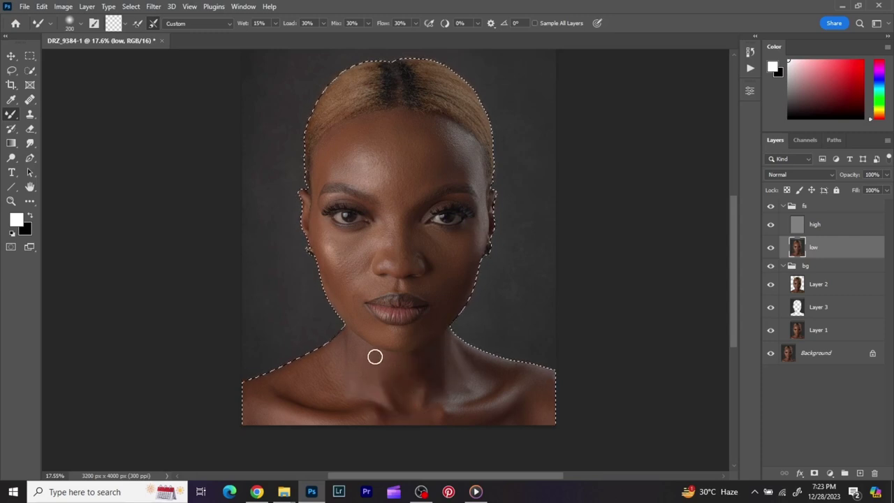
# - Blend the skin below the chin, at the throat and on the image's right shoulder with the Mixer Brush at sizes between 175 and 400 px
pyautogui.press(']')
pyautogui.press(']')
pyautogui.press(']')
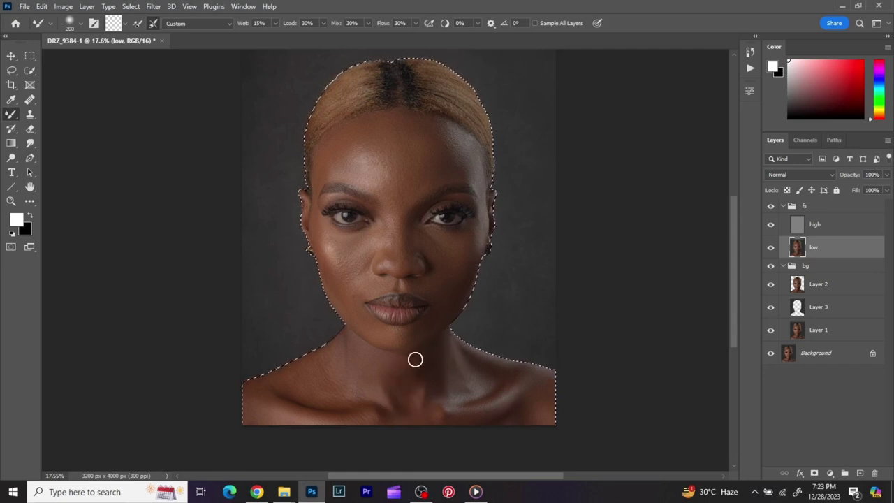
pyautogui.press(']')
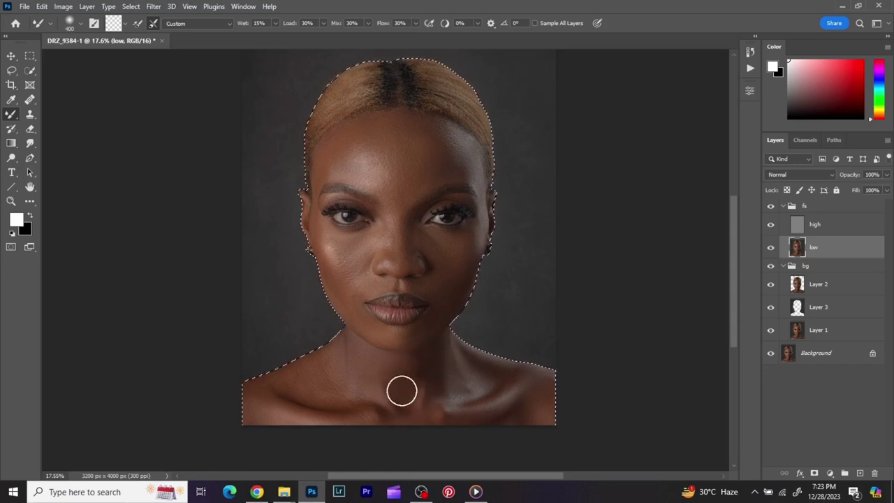
pyautogui.press(']')
pyautogui.press(']')
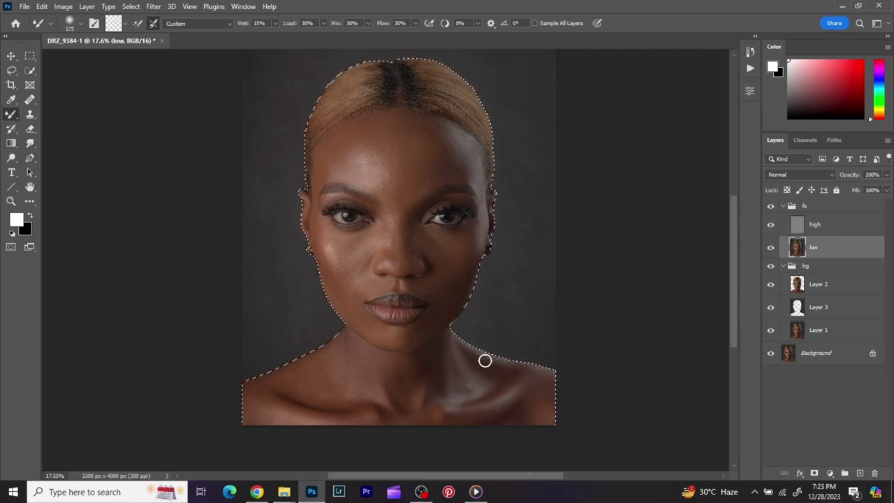
pyautogui.press(']')
pyautogui.press('[')
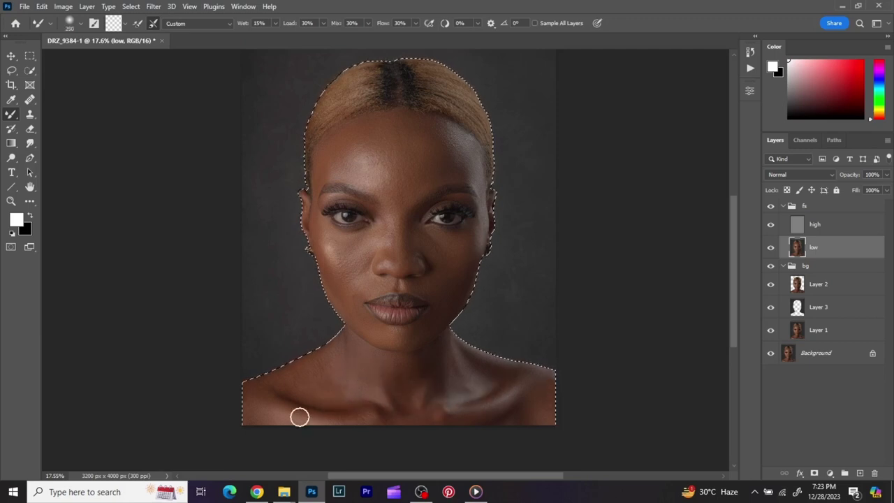
# - Smooth the chest and neck with the Mixer Brush at 250 to 500 px, and compare with the fs group hidden and shown
pyautogui.press(']')
pyautogui.press(']')
pyautogui.press(']')
pyautogui.press(']')
pyautogui.press(']')
pyautogui.press(']')
pyautogui.moveTo(371, 367)
pyautogui.mouseDown()
pyautogui.moveTo(403, 371)
pyautogui.moveTo(445, 356)
pyautogui.mouseUp()
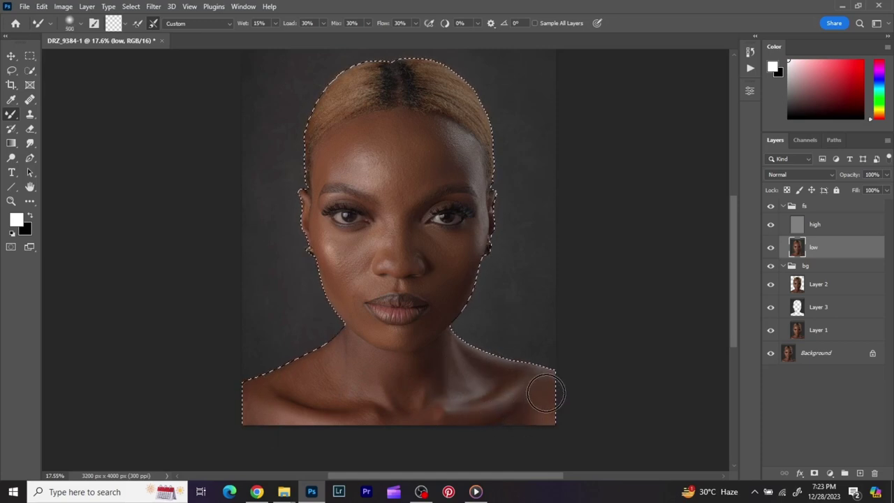
pyautogui.click(770, 208)
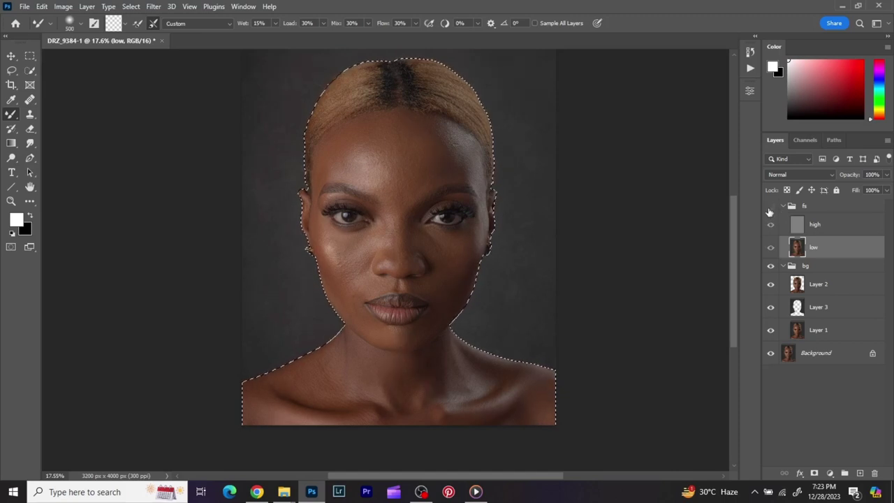
pyautogui.click(771, 207)
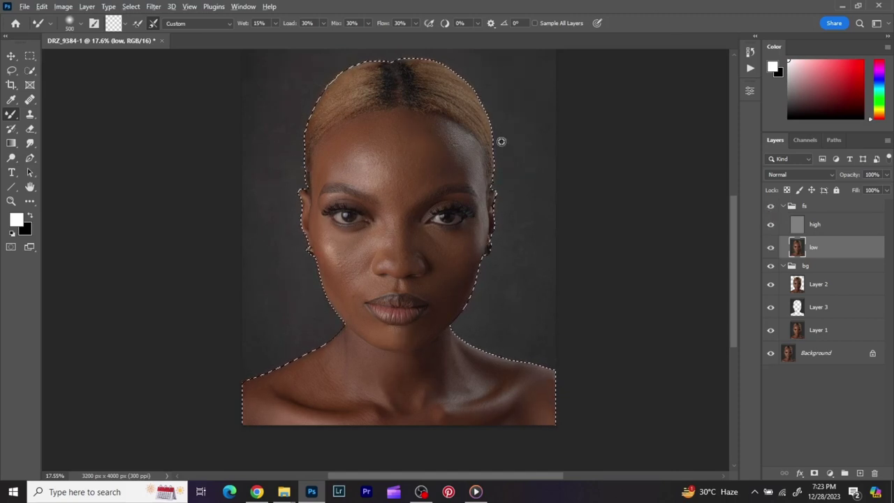
# - Even out the tones of the lips with the Mixer Brush, working from 150 px down to 45 px
pyautogui.scroll(5, 394, 308)
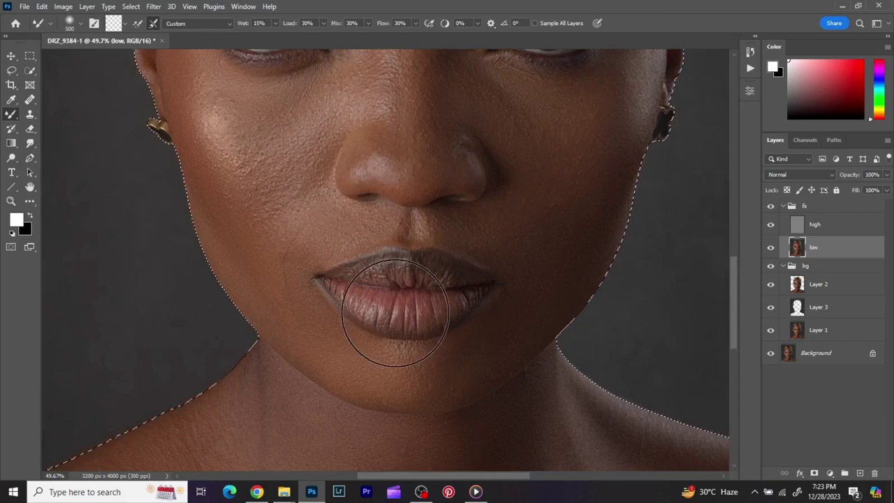
pyautogui.press('[')
pyautogui.press('[')
pyautogui.press('[')
pyautogui.press('[')
pyautogui.press('[')
pyautogui.press('[')
pyautogui.press('[')
pyautogui.press('[')
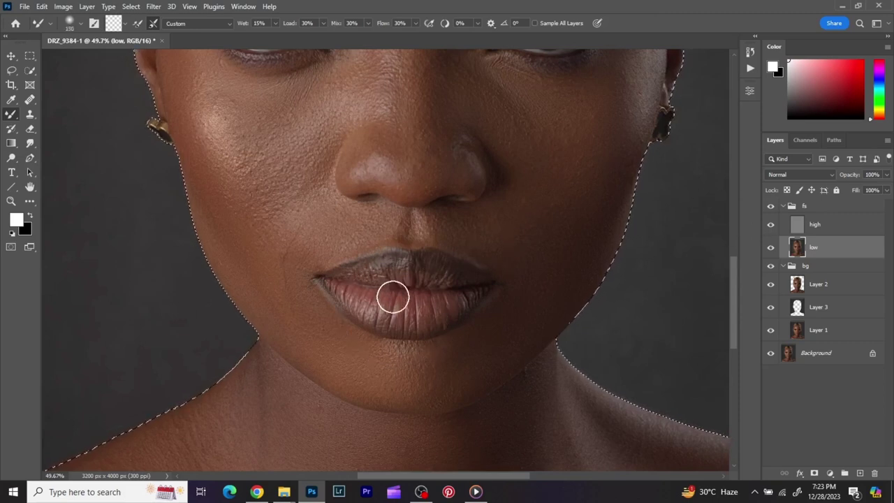
pyautogui.press('[')
pyautogui.press('[')
pyautogui.press('[')
pyautogui.press(']')
pyautogui.press(']')
pyautogui.press(']')
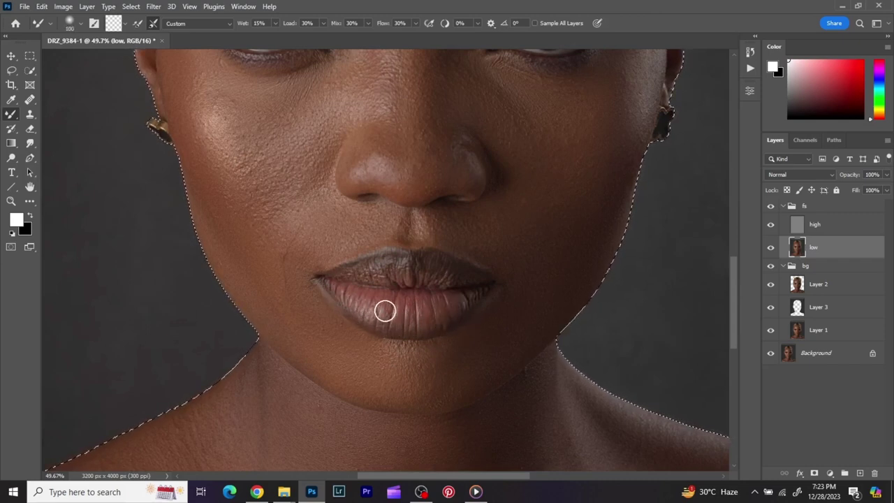
pyautogui.press('[')
pyautogui.press('[')
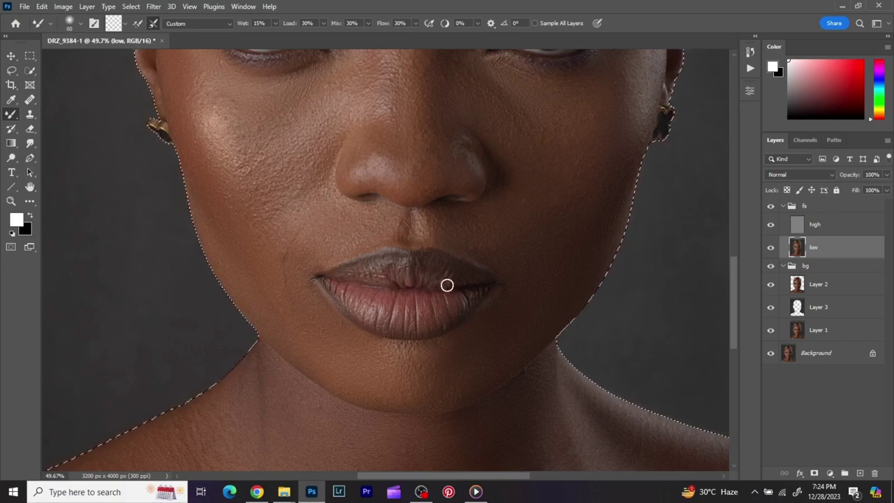
pyautogui.press('[')
# - Compare the lips with the fs group hidden and shown, and inspect the skin texture across the face and forehead
pyautogui.click(772, 208)
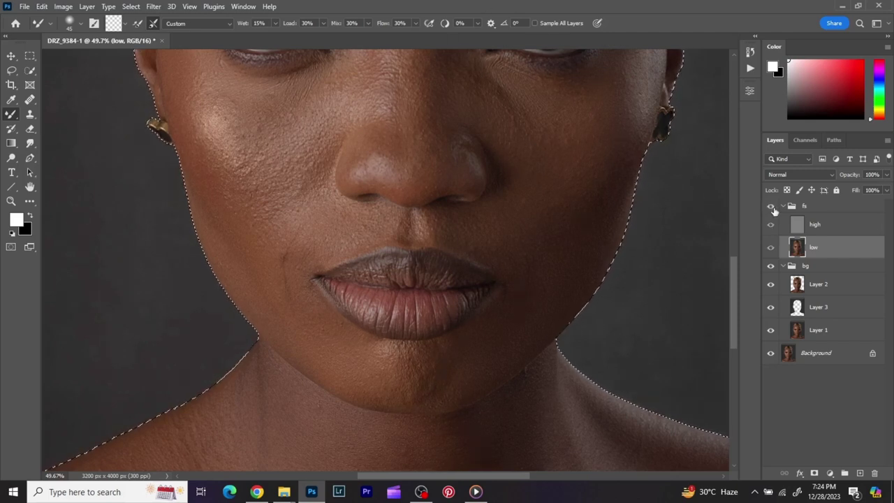
pyautogui.click(772, 209)
pyautogui.click(773, 208)
pyautogui.click(773, 208)
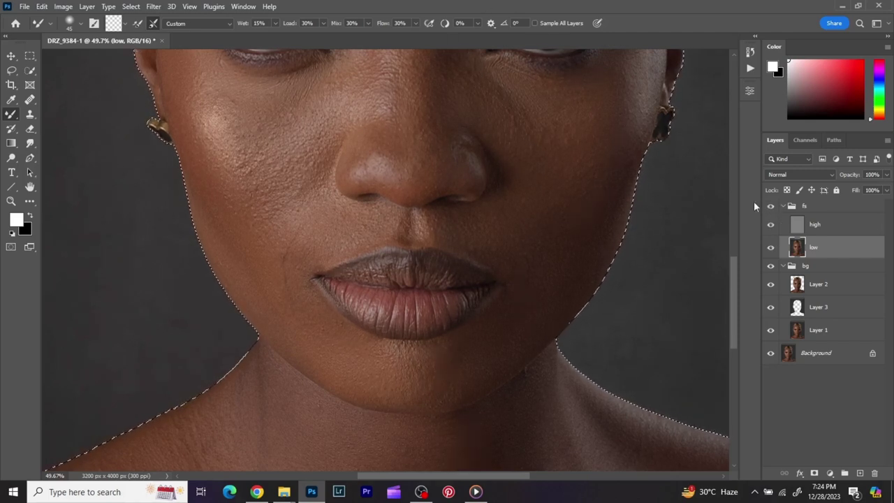
pyautogui.scroll(-2, 552, 159)
pyautogui.moveTo(503, 219); pyautogui.dragTo(484, 261)
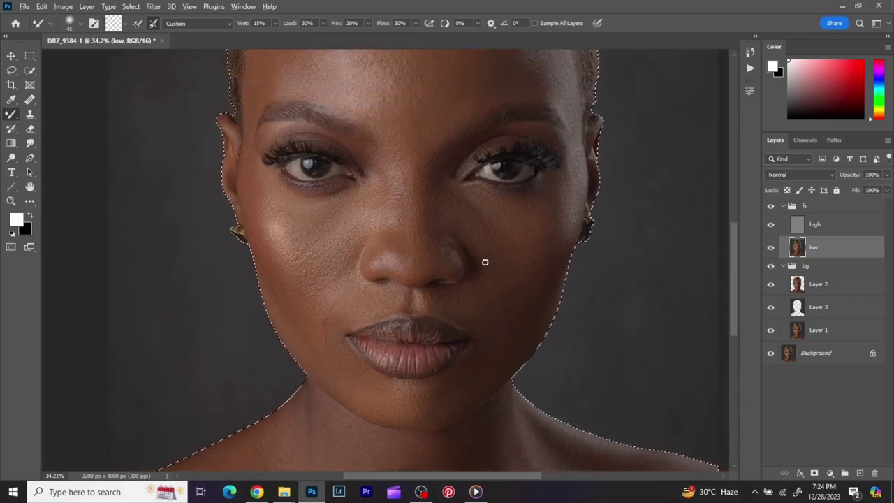
pyautogui.scroll(-2, 485, 261)
pyautogui.moveTo(437, 209); pyautogui.dragTo(398, 259)
pyautogui.scroll(1, 356, 140)
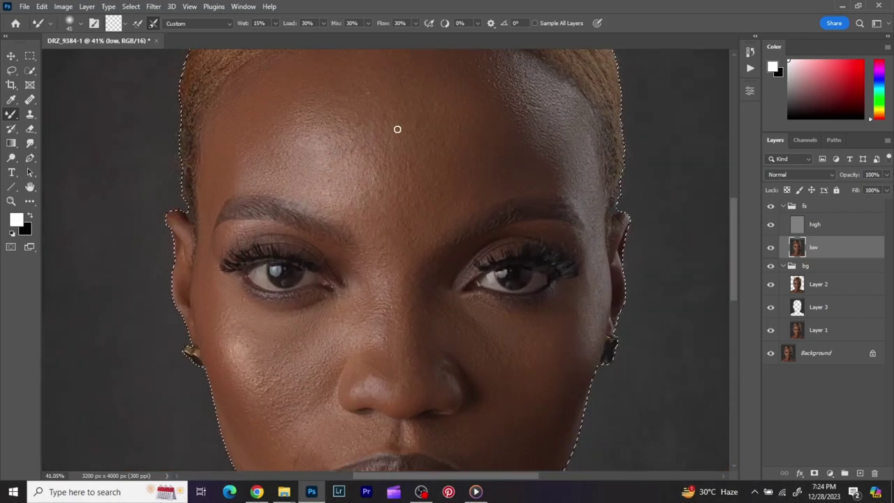
pyautogui.scroll(1, 397, 130)
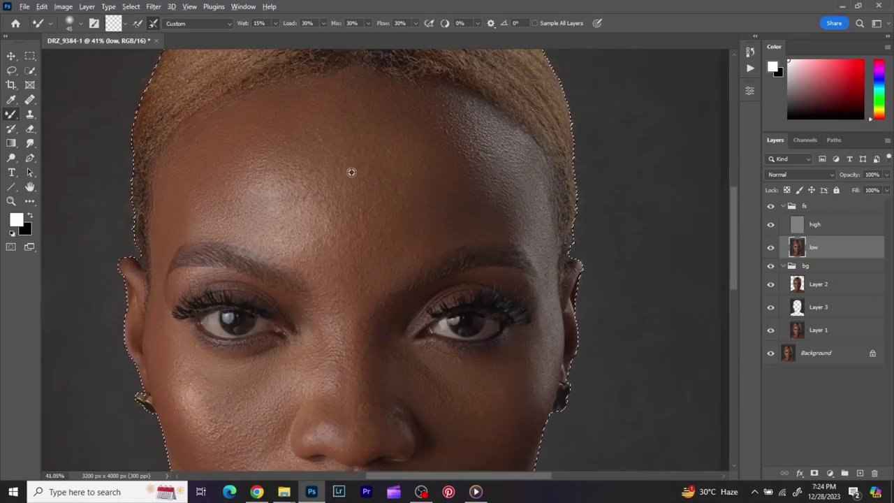
pyautogui.scroll(-1, 349, 172)
pyautogui.scroll(1, 358, 257)
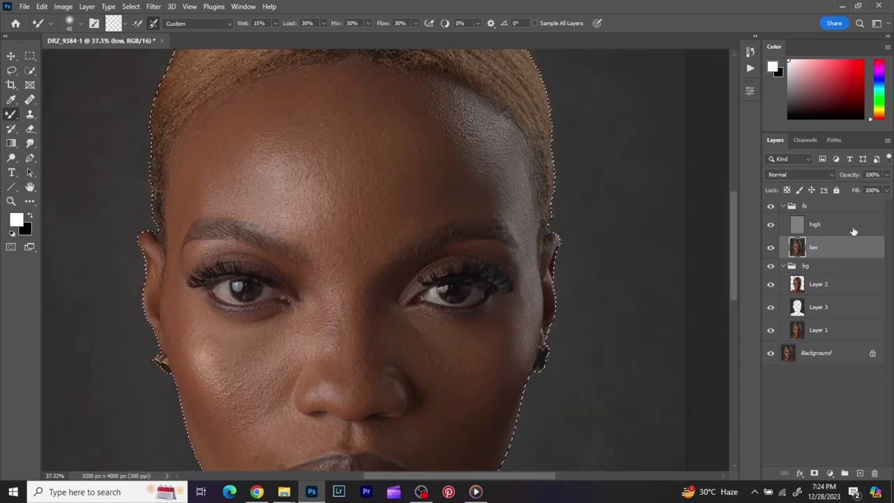
# - Make the high layer active and choose the Clone Stamp tool for texture work on the upper forehead
pyautogui.hotkey('alt', ']')
pyautogui.click(30, 114)
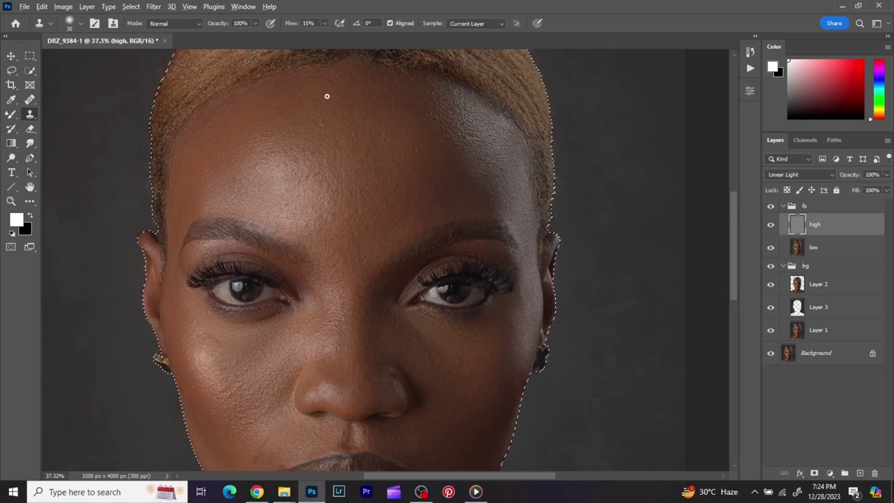
pyautogui.scroll(1, 326, 94)
pyautogui.moveTo(333, 96); pyautogui.dragTo(339, 126)
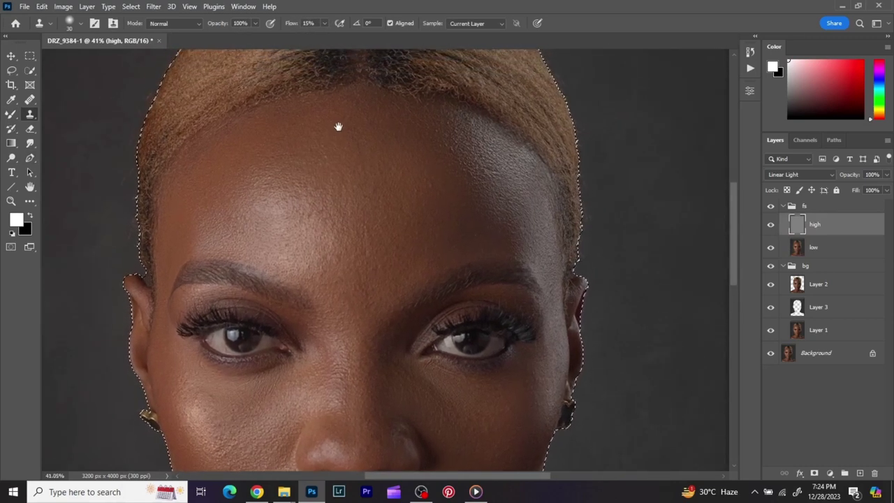
pyautogui.scroll(1, 340, 127)
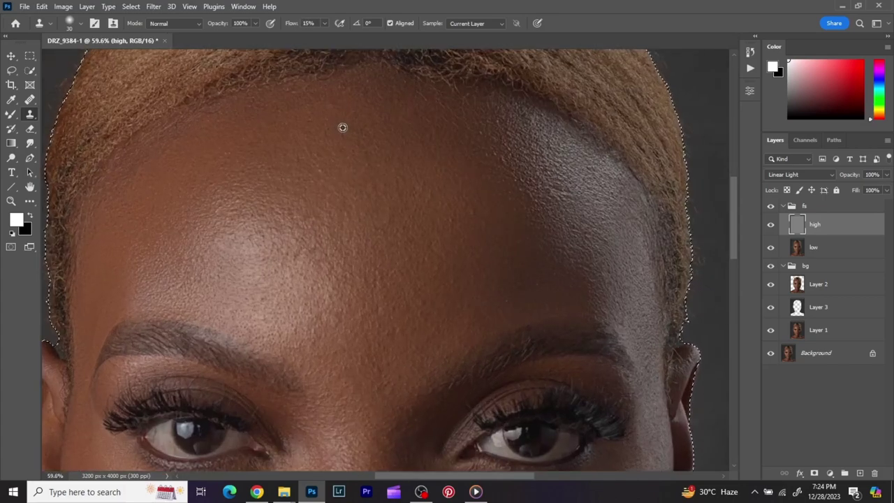
pyautogui.scroll(-1, 341, 127)
pyautogui.moveTo(343, 127); pyautogui.dragTo(381, 144)
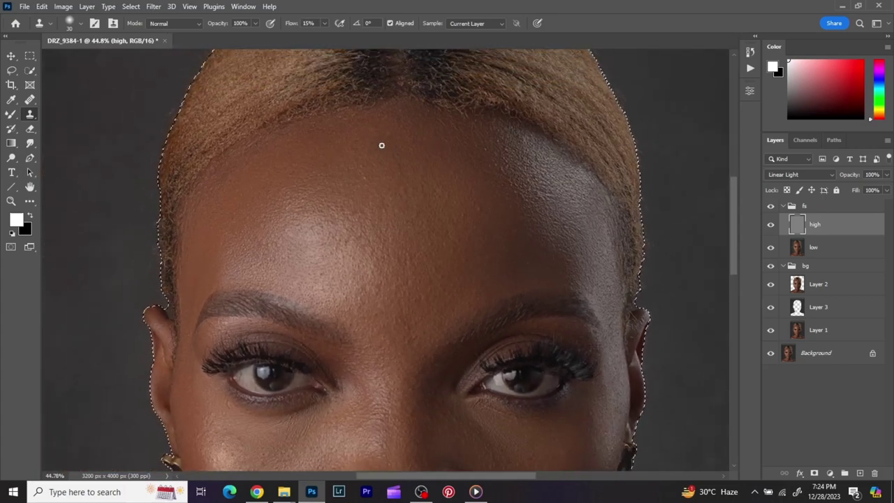
pyautogui.scroll(3, 384, 145)
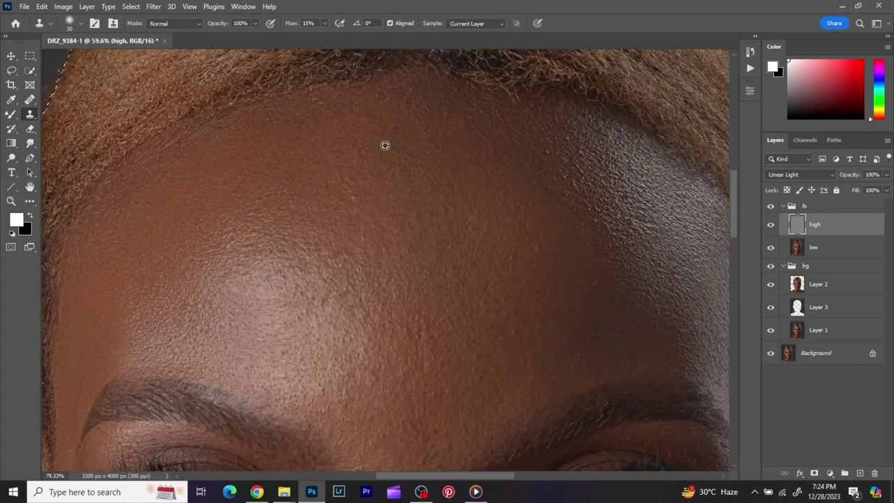
pyautogui.scroll(-3, 385, 146)
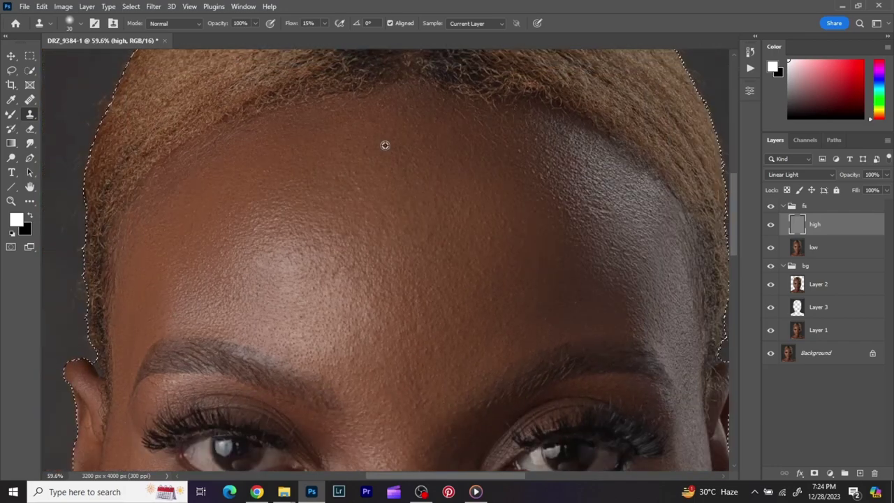
pyautogui.scroll(2, 454, 148)
pyautogui.scroll(-1, 455, 149)
# - Clone clean skin texture over the blemishes on the upper middle forehead, using a 30 px Clone Stamp at 15% flow
pyautogui.keyDown('alt'); pyautogui.click(369, 198); pyautogui.keyUp('alt')
pyautogui.click(355, 197)
pyautogui.keyDown('alt'); pyautogui.click(367, 212); pyautogui.keyUp('alt')
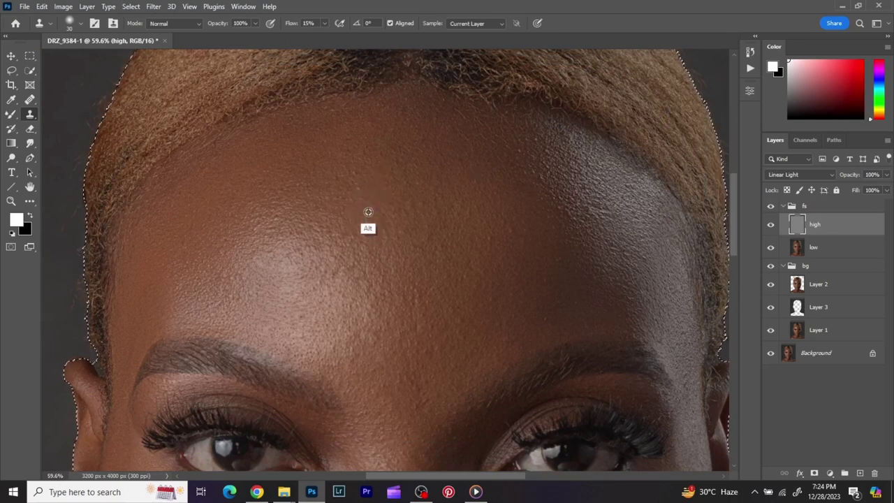
pyautogui.moveTo(357, 190); pyautogui.dragTo(359, 217)
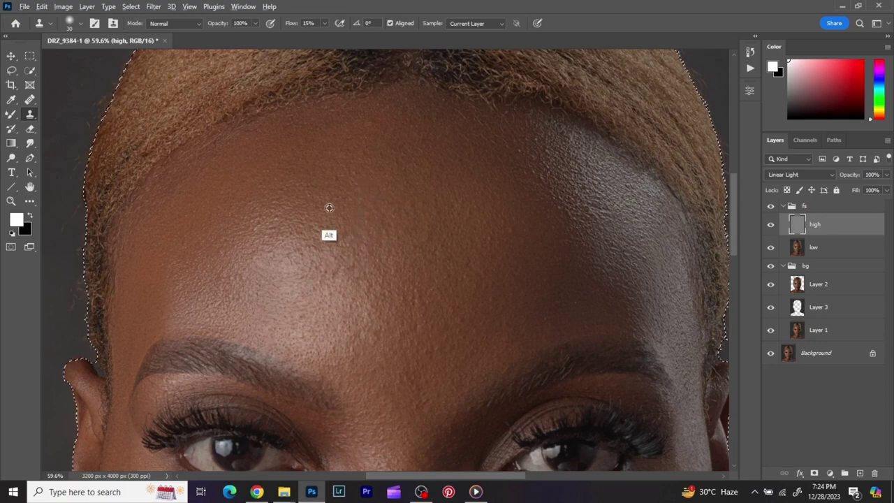
pyautogui.keyDown('alt'); pyautogui.click(350, 215); pyautogui.keyUp('alt')
pyautogui.keyDown('alt'); pyautogui.click(345, 191); pyautogui.keyUp('alt')
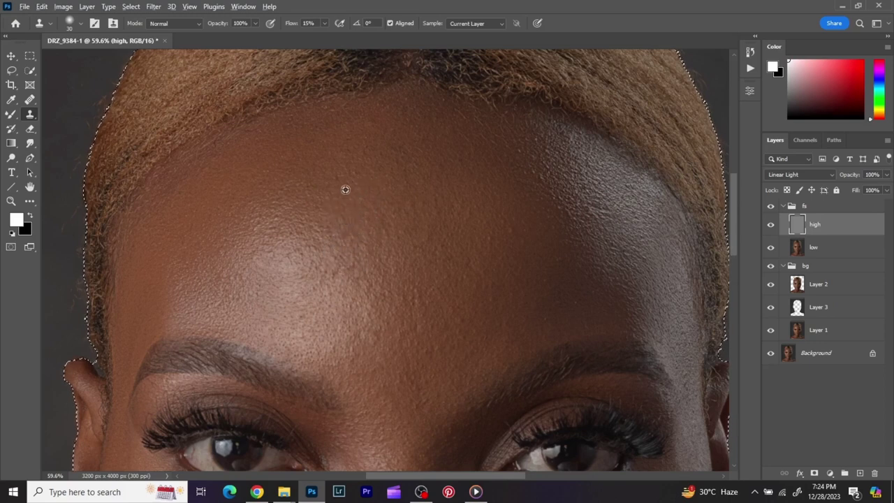
pyautogui.moveTo(341, 197); pyautogui.dragTo(329, 221)
pyautogui.keyDown('alt'); pyautogui.click(346, 165); pyautogui.keyUp('alt')
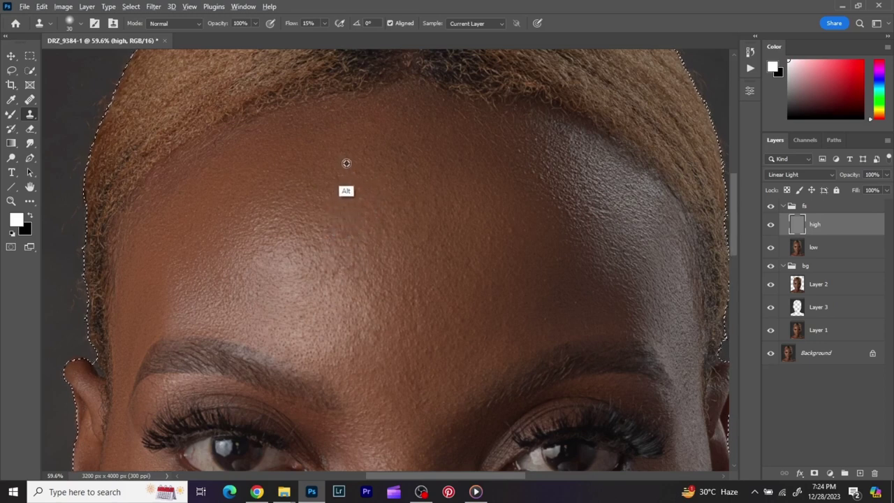
pyautogui.moveTo(347, 163); pyautogui.dragTo(336, 204)
pyautogui.keyDown('alt'); pyautogui.click(336, 203); pyautogui.keyUp('alt')
pyautogui.moveTo(359, 172)
pyautogui.mouseDown()
pyautogui.moveTo(347, 203)
pyautogui.moveTo(339, 195)
pyautogui.mouseUp()
# - Switch the Clone Stamp to the Hard Round brush and clone clean texture down the central forehead toward the right-hand eyebrow
pyautogui.click(80, 23)
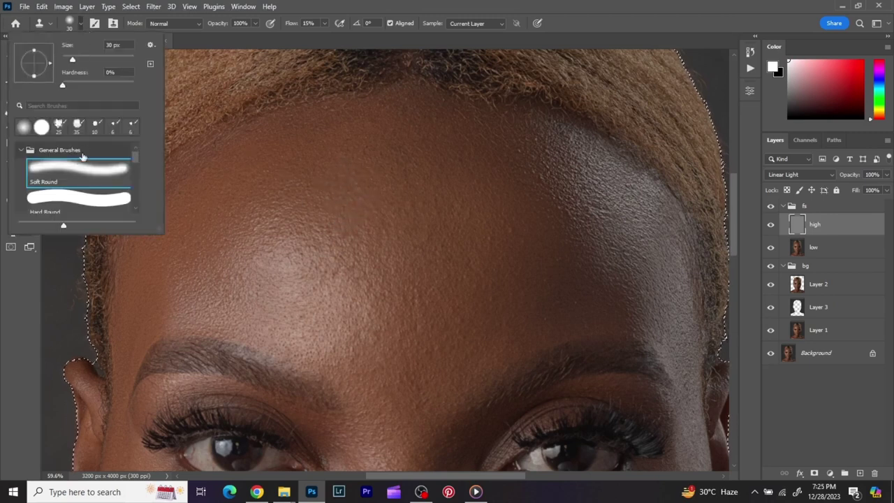
pyautogui.click(78, 192)
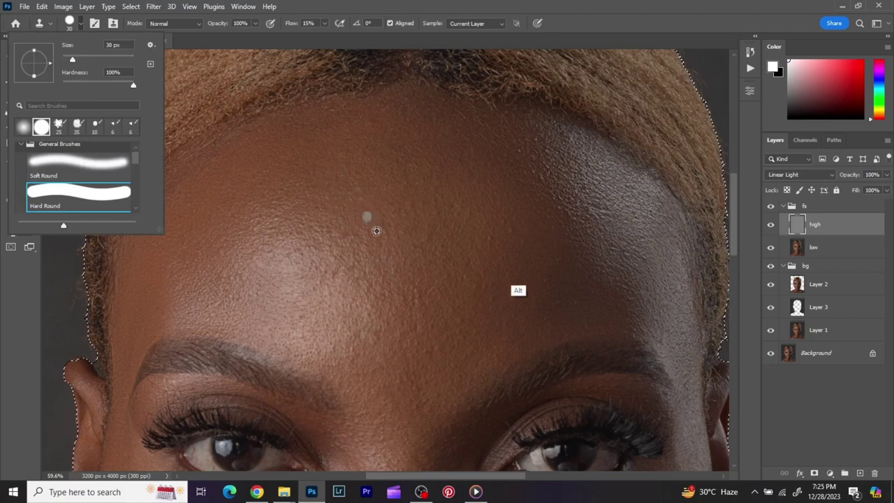
pyautogui.keyDown('alt'); pyautogui.click(504, 237); pyautogui.keyUp('alt')
pyautogui.moveTo(510, 232); pyautogui.dragTo(485, 308)
pyautogui.keyDown('alt'); pyautogui.click(482, 248); pyautogui.keyUp('alt')
pyautogui.keyDown('alt'); pyautogui.click(496, 305); pyautogui.keyUp('alt')
pyautogui.keyDown('alt'); pyautogui.click(490, 330); pyautogui.keyUp('alt')
pyautogui.keyDown('alt'); pyautogui.click(542, 346); pyautogui.keyUp('alt')
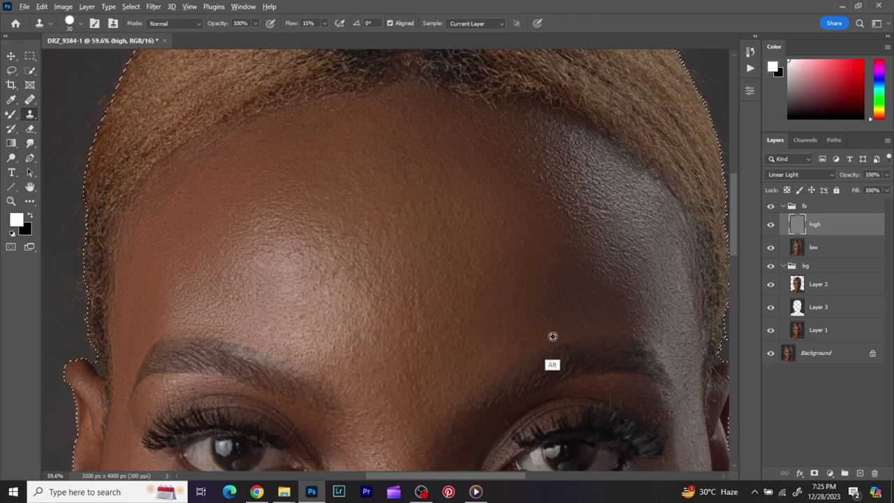
# - Clone clean skin texture over the shadowed area just above the right-hand eyebrow with the 30 px hard Clone Stamp
pyautogui.moveTo(553, 327); pyautogui.dragTo(543, 324)
pyautogui.keyDown('alt'); pyautogui.click(571, 294); pyautogui.keyUp('alt')
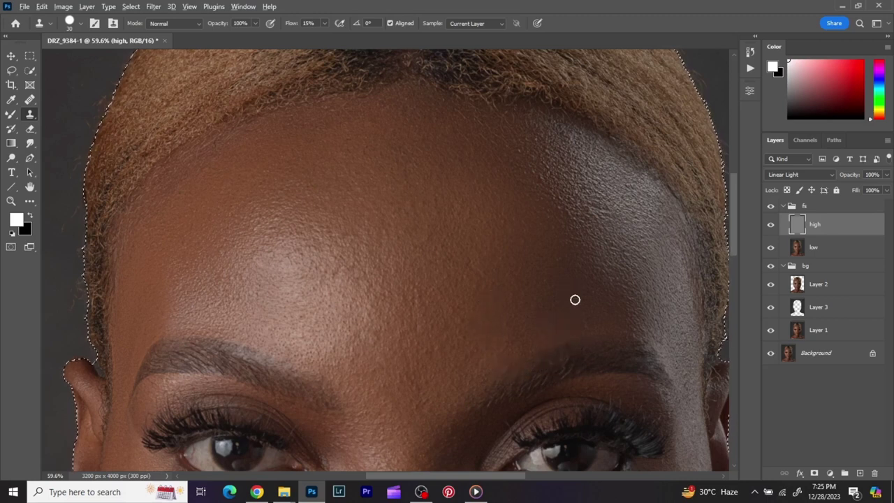
pyautogui.moveTo(575, 300)
pyautogui.mouseDown()
pyautogui.moveTo(563, 326)
pyautogui.moveTo(575, 321)
pyautogui.moveTo(563, 318)
pyautogui.mouseUp()
pyautogui.keyDown('alt'); pyautogui.click(587, 299); pyautogui.keyUp('alt')
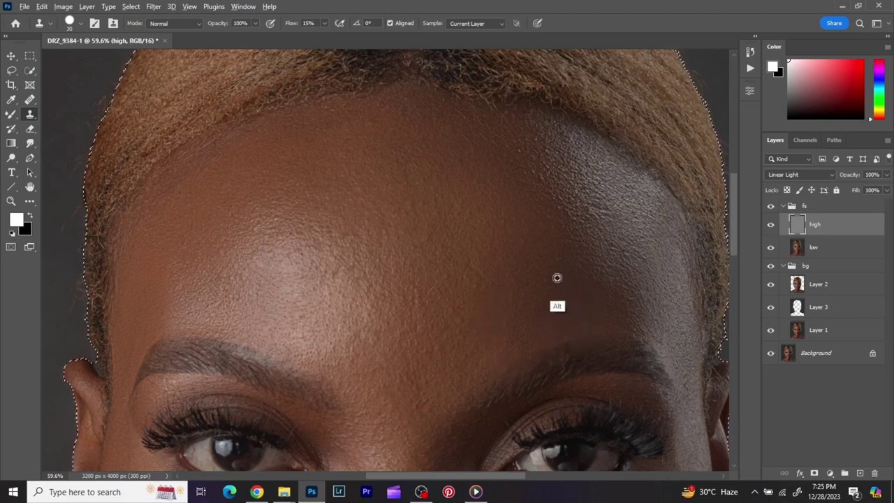
pyautogui.keyDown('alt'); pyautogui.click(557, 278); pyautogui.keyUp('alt')
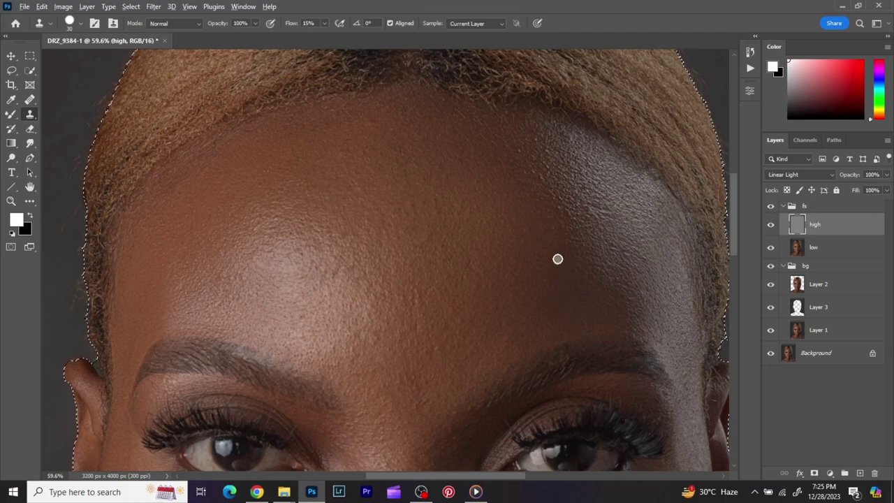
# - Clone smoother texture along the inner edge of the right-hand forehead highlight, just below the hairline, resampling nearby skin
pyautogui.keyDown('alt'); pyautogui.click(516, 160); pyautogui.keyUp('alt')
pyautogui.moveTo(533, 162); pyautogui.dragTo(531, 159)
pyautogui.keyDown('alt'); pyautogui.click(536, 177); pyautogui.keyUp('alt')
pyautogui.click(549, 184)
pyautogui.keyDown('alt'); pyautogui.click(545, 203); pyautogui.keyUp('alt')
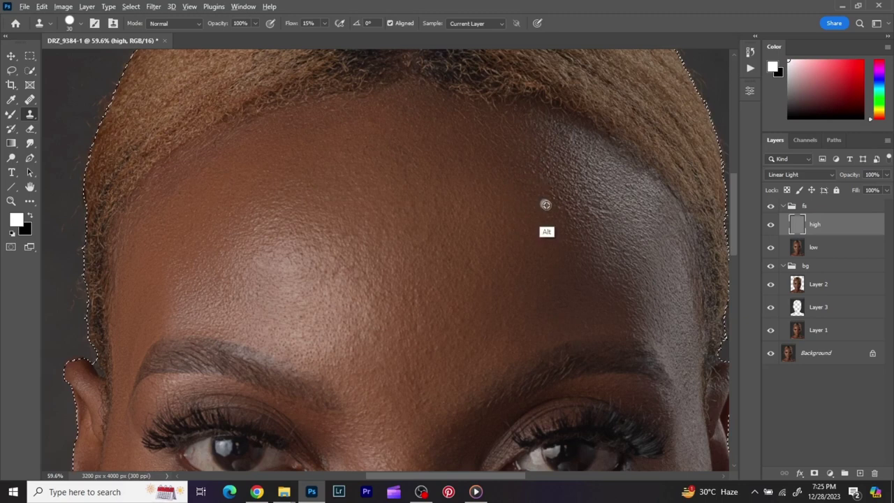
pyautogui.click(536, 192)
pyautogui.keyDown('alt'); pyautogui.click(533, 160); pyautogui.keyUp('alt')
pyautogui.click(527, 197)
pyautogui.keyDown('alt'); pyautogui.click(517, 163); pyautogui.keyUp('alt')
pyautogui.click(524, 172)
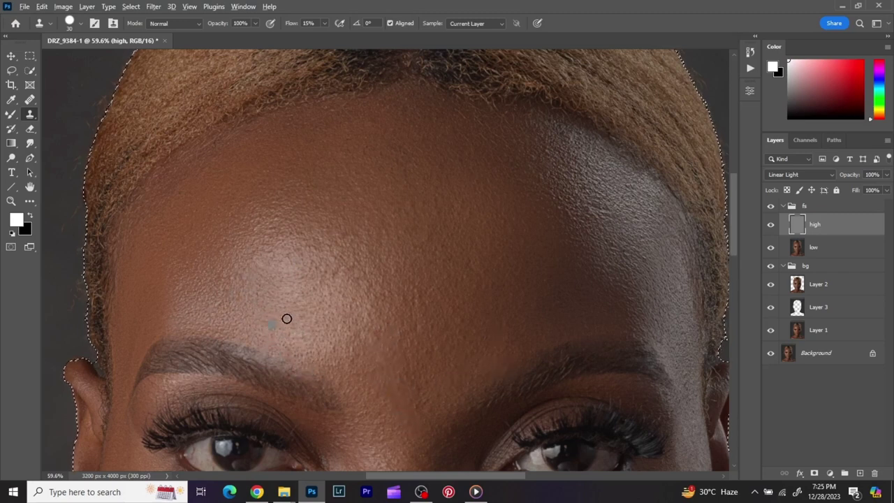
# - Clone clean skin texture over the lower edge of the left-hand forehead highlight, just above the eyebrow
pyautogui.keyDown('alt'); pyautogui.click(307, 305); pyautogui.keyUp('alt')
pyautogui.click(302, 318)
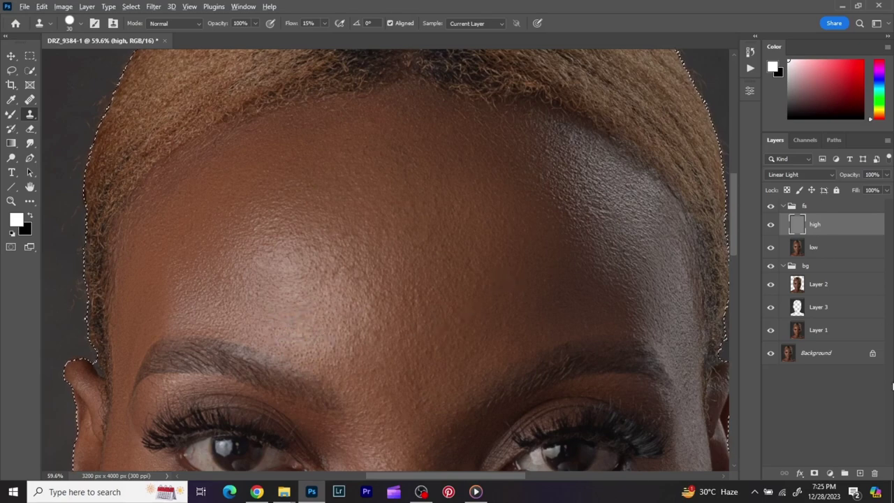
pyautogui.scroll(-2, 678, 283)
pyautogui.scroll(-5, 671, 292)
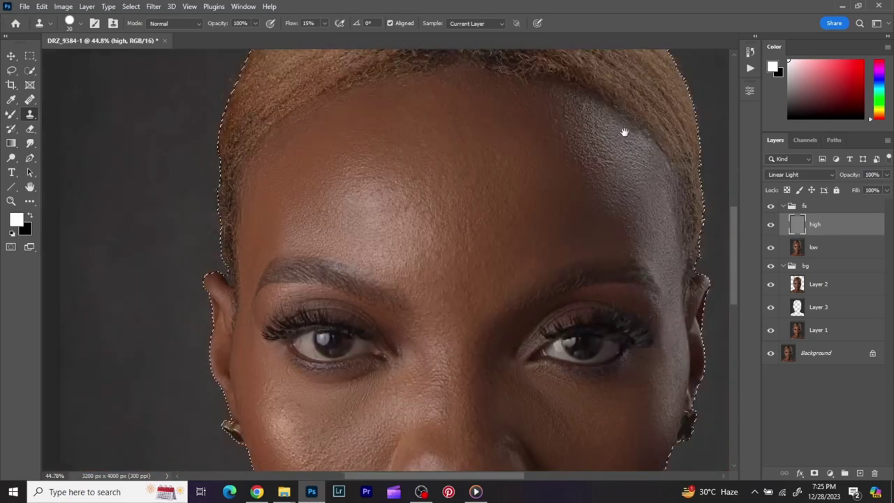
# - Resample and clone skin texture on the high layer over the left-hand cheek and the right-hand forehead highlight
pyautogui.scroll(1, 294, 331)
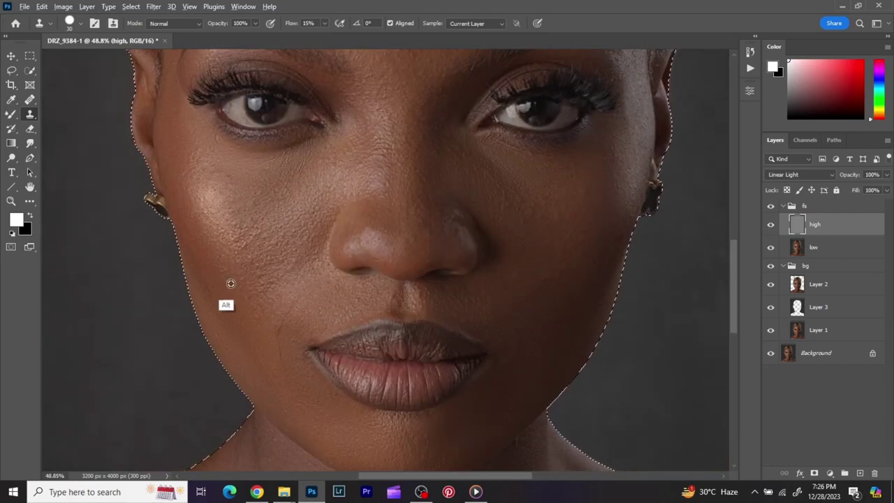
pyautogui.scroll(-5, 370, 318)
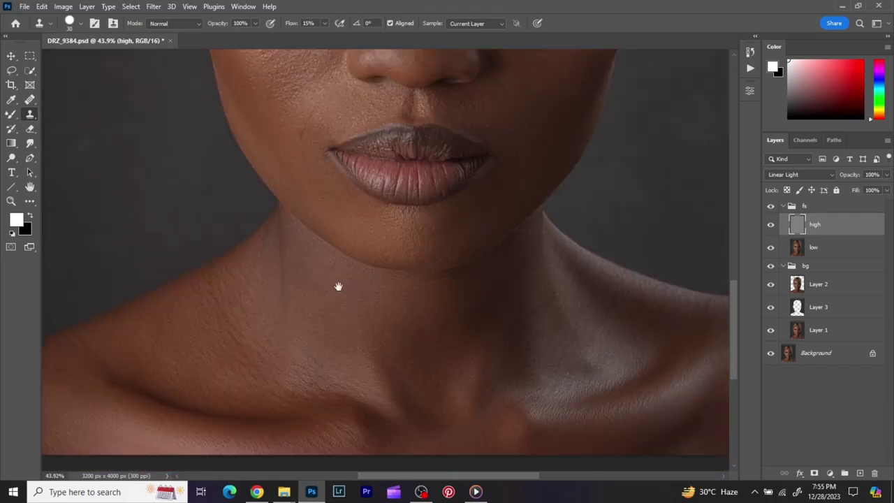
pyautogui.scroll(5, 440, 203)
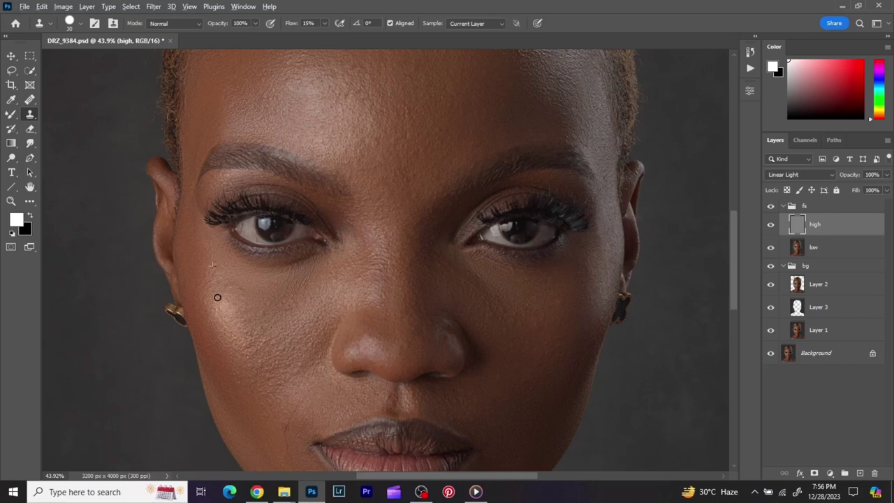
pyautogui.scroll(-4, 498, 182)
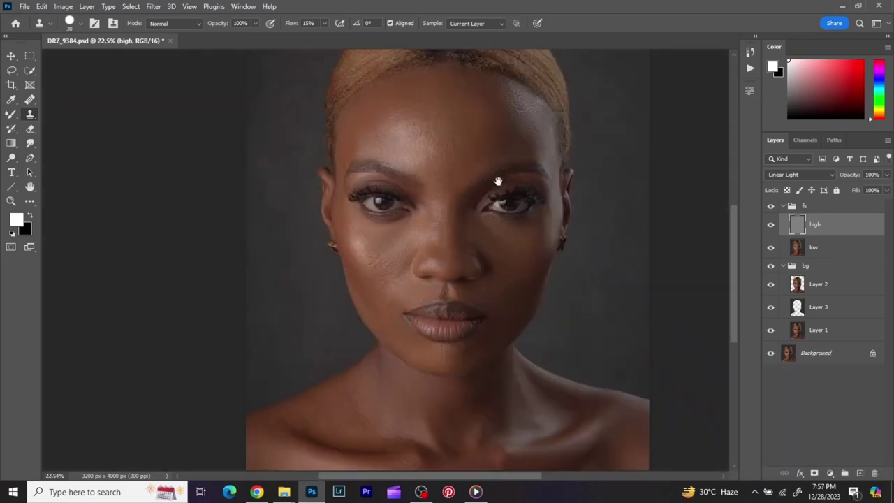
pyautogui.scroll(3, 498, 182)
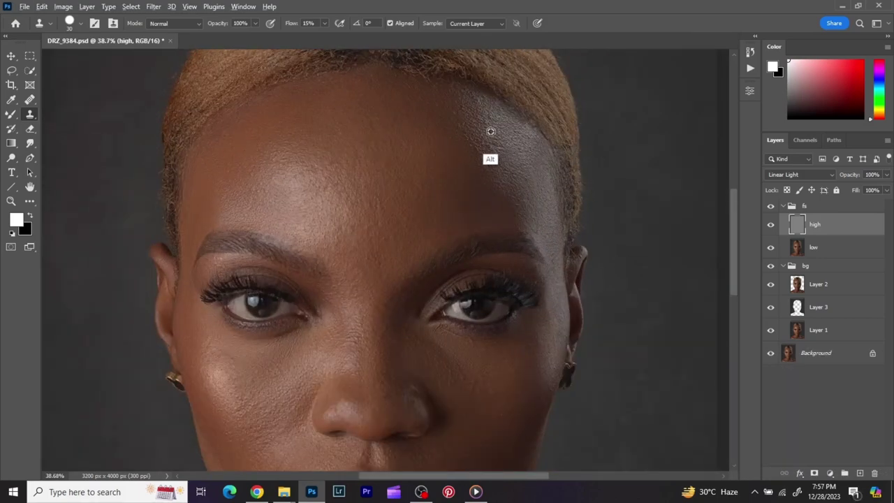
pyautogui.keyDown('alt'); pyautogui.click(496, 135); pyautogui.keyUp('alt')
pyautogui.scroll(-6, 433, 264)
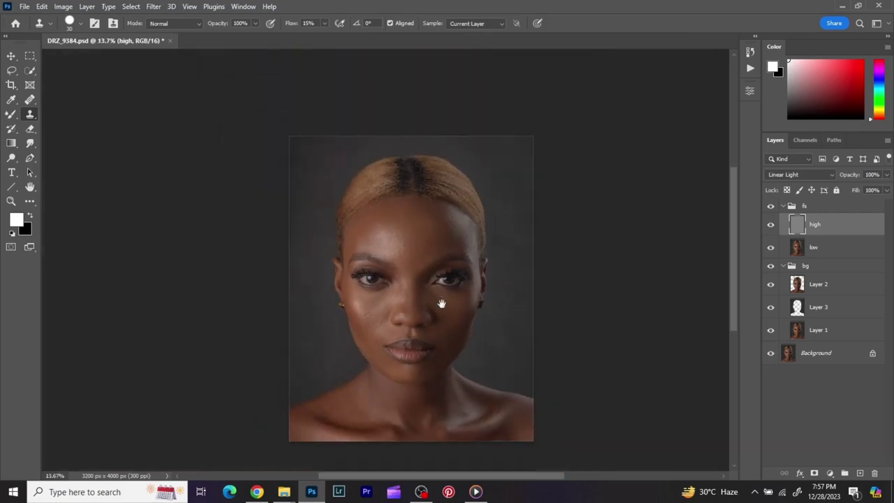
# - Toggle the fs group's visibility to compare the portrait before and after retouching, and dismiss the chat notification
pyautogui.moveTo(442, 303); pyautogui.dragTo(437, 267)
pyautogui.click(11, 56)
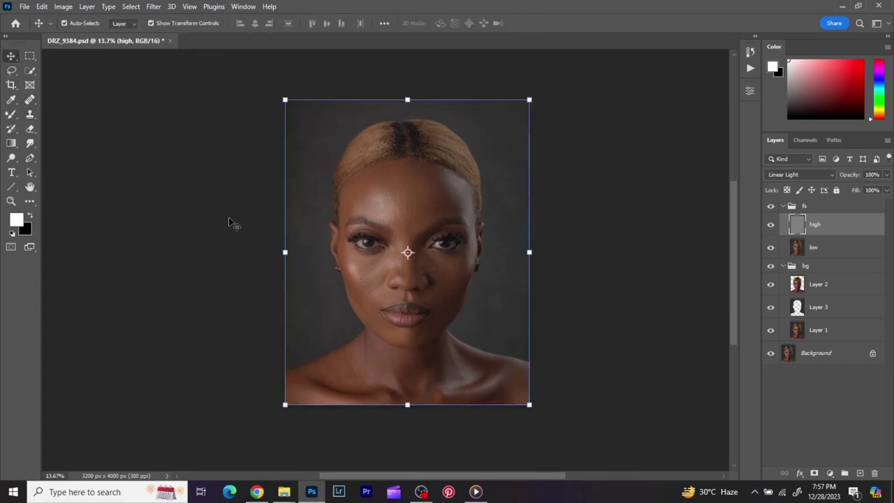
pyautogui.scroll(1, 391, 279)
pyautogui.scroll(1, 396, 281)
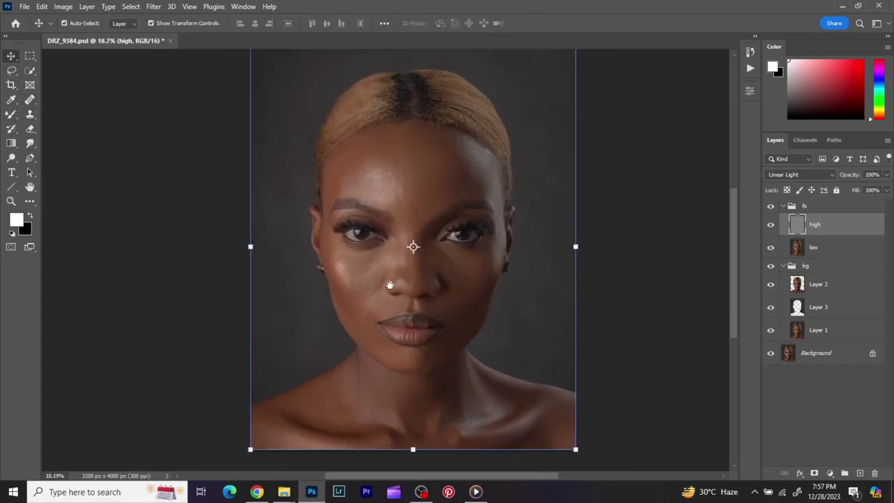
pyautogui.moveTo(397, 276); pyautogui.dragTo(381, 291)
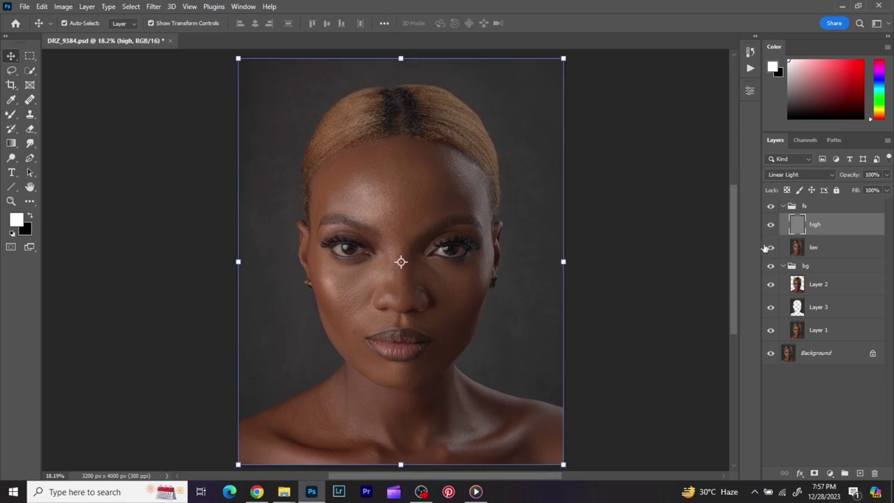
pyautogui.click(771, 207)
pyautogui.click(771, 207)
pyautogui.click(771, 206)
pyautogui.scroll(6, 359, 257)
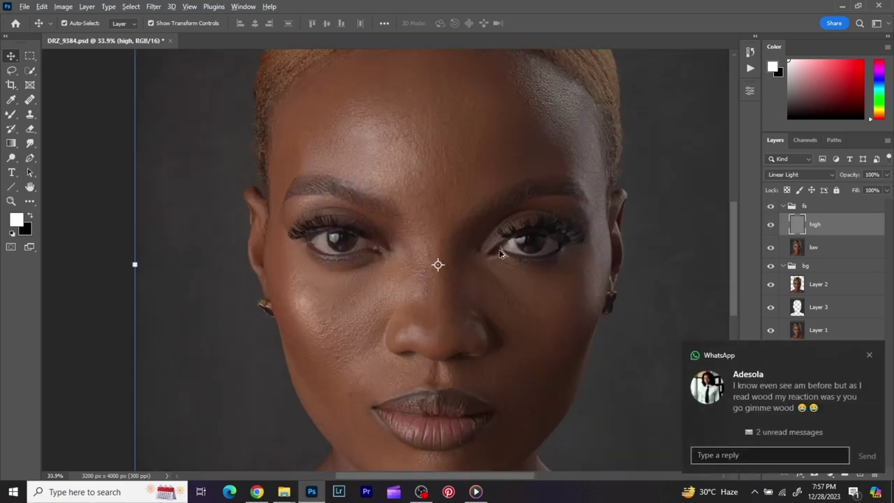
pyautogui.scroll(-5, 544, 253)
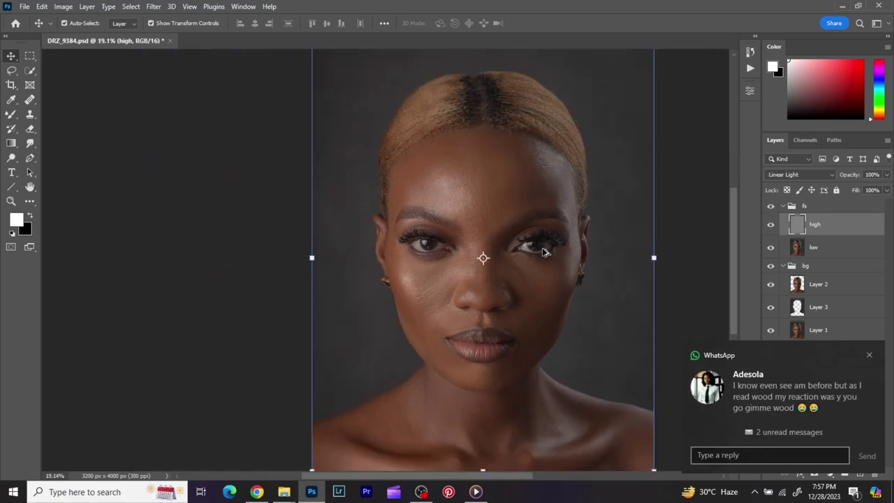
pyautogui.click(871, 355)
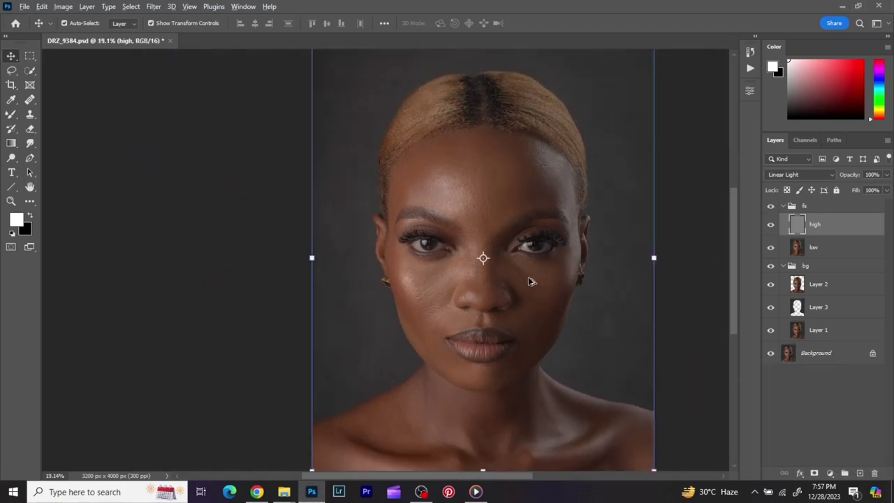
pyautogui.scroll(-1, 531, 282)
pyautogui.moveTo(519, 267); pyautogui.dragTo(444, 275)
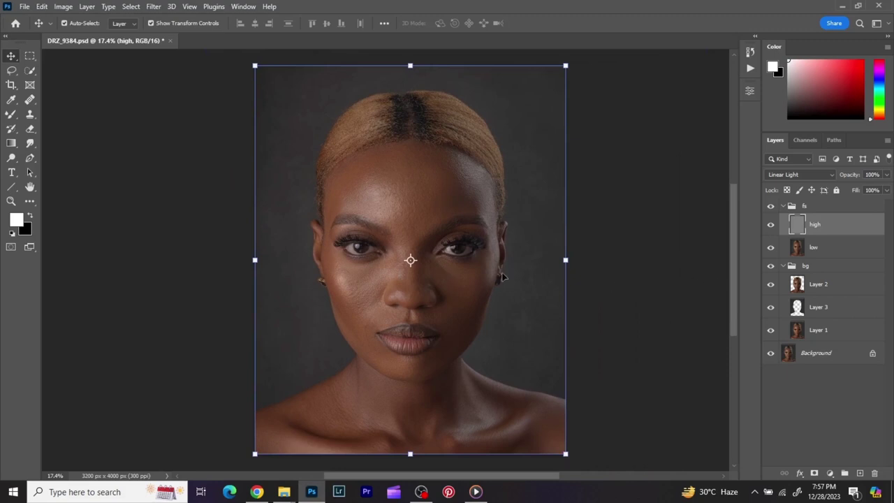
# - On the low layer, outline the whole forehead with the Lasso from the hairline to above both eyebrows, using Add to Selection to complete it
pyautogui.click(822, 256)
pyautogui.scroll(3, 385, 303)
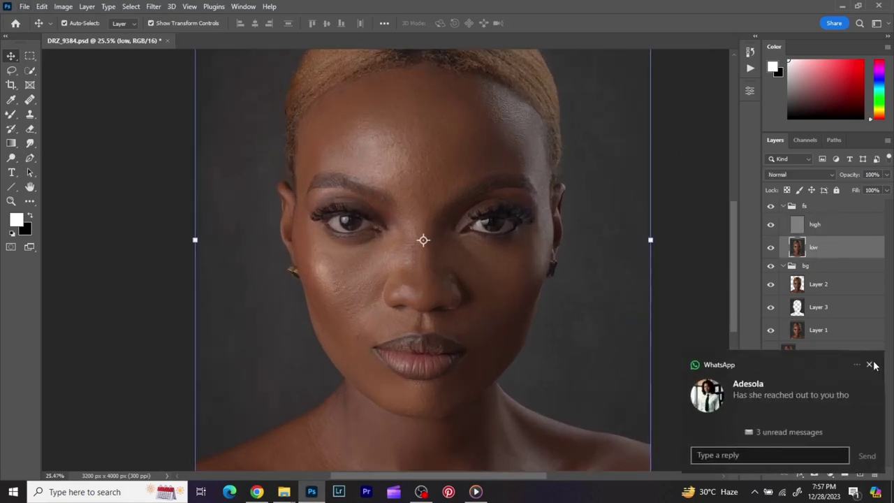
pyautogui.click(871, 366)
pyautogui.moveTo(394, 237); pyautogui.dragTo(393, 268)
pyautogui.click(11, 70)
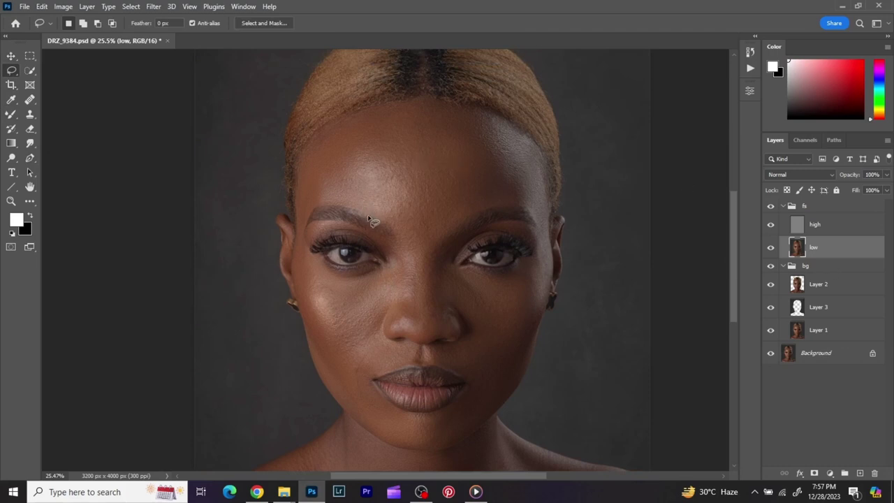
pyautogui.moveTo(359, 211)
pyautogui.mouseDown()
pyautogui.moveTo(322, 209)
pyautogui.moveTo(310, 219)
pyautogui.moveTo(300, 201)
pyautogui.moveTo(309, 146)
pyautogui.moveTo(356, 114)
pyautogui.moveTo(428, 98)
pyautogui.moveTo(471, 102)
pyautogui.moveTo(538, 143)
pyautogui.mouseUp()
pyautogui.press('Escape')
pyautogui.hotkey('ctrl', 'z')
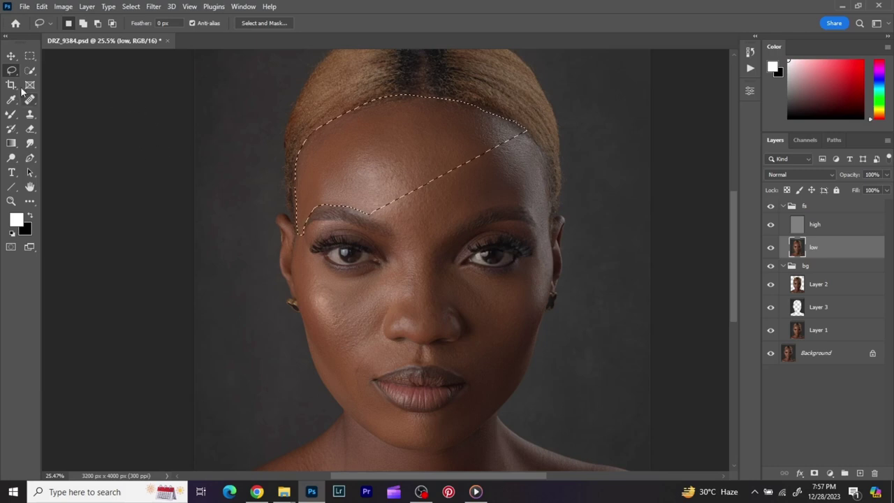
pyautogui.click(83, 23)
pyautogui.moveTo(377, 214)
pyautogui.mouseDown()
pyautogui.moveTo(401, 249)
pyautogui.moveTo(438, 246)
pyautogui.moveTo(480, 214)
pyautogui.moveTo(514, 204)
pyautogui.moveTo(528, 209)
pyautogui.moveTo(546, 236)
pyautogui.moveTo(547, 181)
pyautogui.moveTo(532, 139)
pyautogui.moveTo(492, 132)
pyautogui.moveTo(373, 211)
pyautogui.mouseUp()
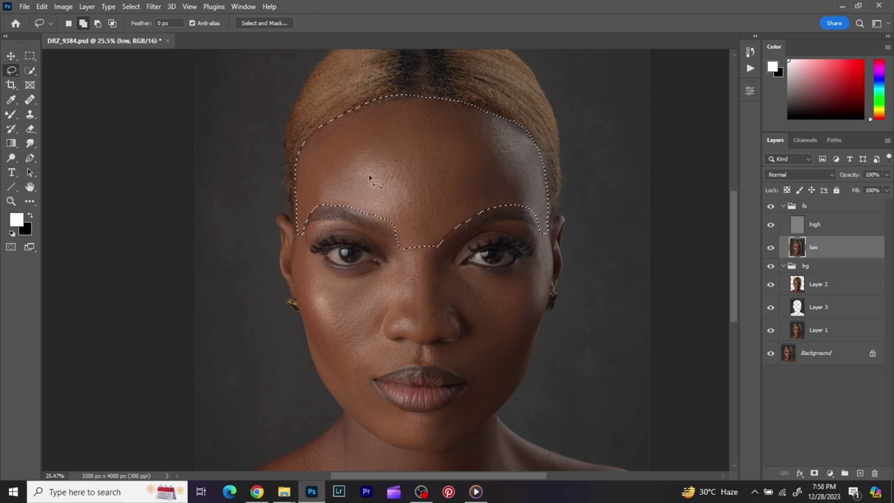
# - Start a Gaussian Blur on the selected forehead and preview it with a radius of 15 pixels
pyautogui.click(153, 6)
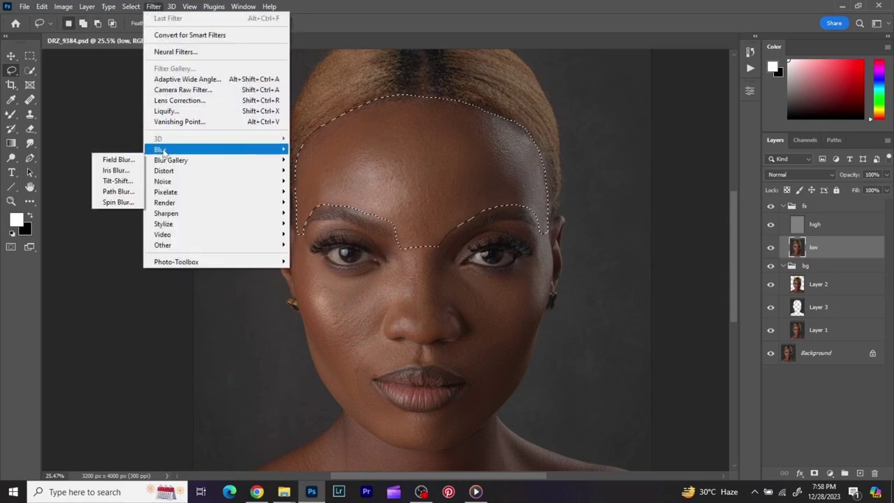
pyautogui.moveTo(157, 150)
pyautogui.click(111, 191)
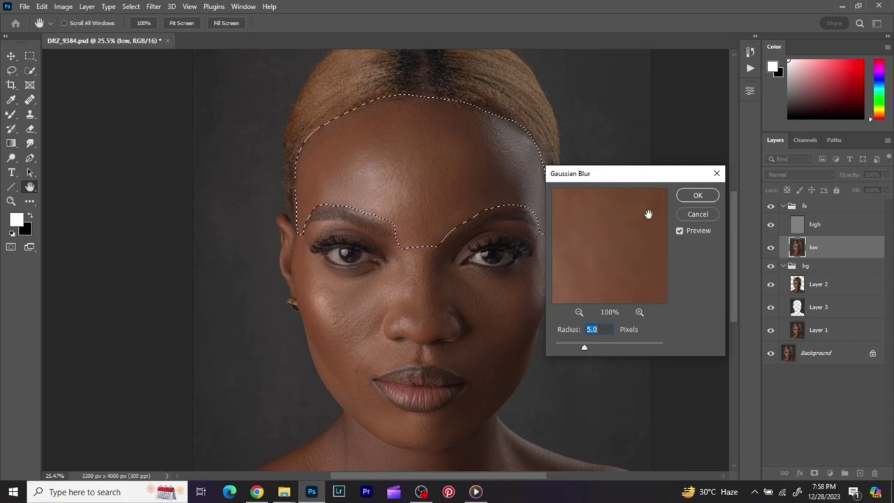
pyautogui.write('15')
pyautogui.press('alt')
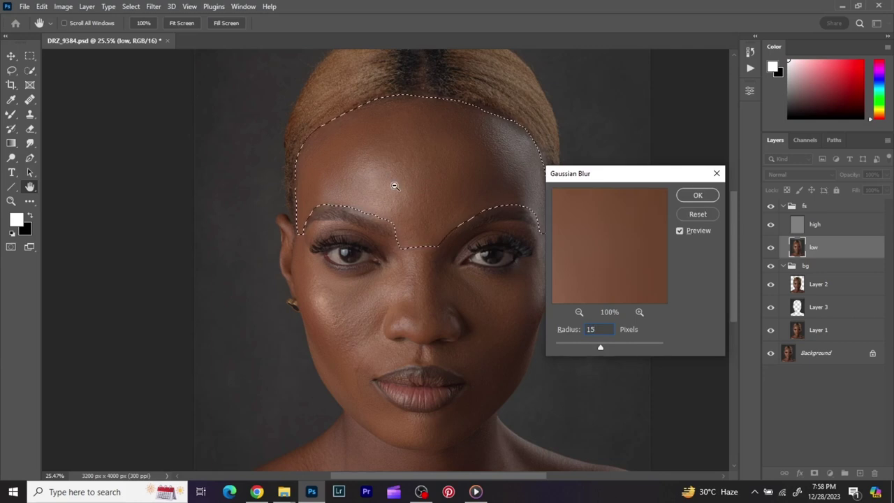
pyautogui.keyDown('alt'); pyautogui.click(400, 167); pyautogui.keyUp('alt')
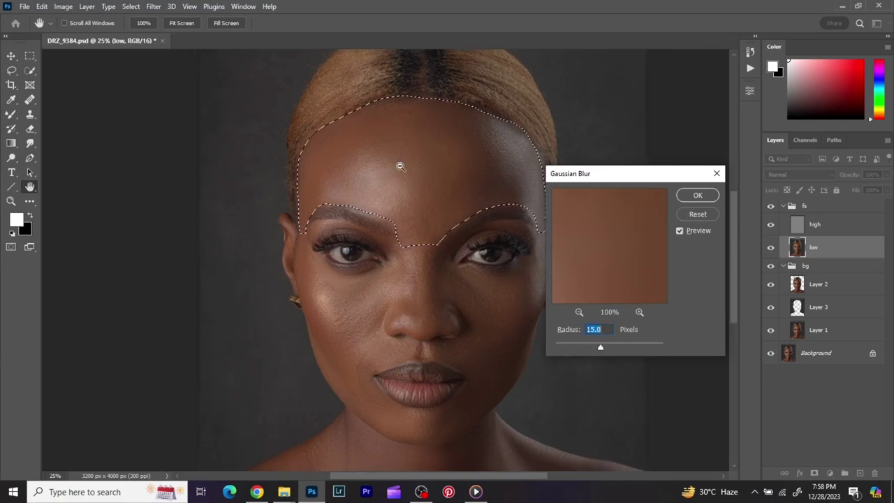
pyautogui.keyDown('alt'); pyautogui.click(401, 166); pyautogui.keyUp('alt')
pyautogui.keyDown('alt'); pyautogui.click(402, 160); pyautogui.keyUp('alt')
pyautogui.keyDown('alt'); pyautogui.click(402, 155); pyautogui.keyUp('alt')
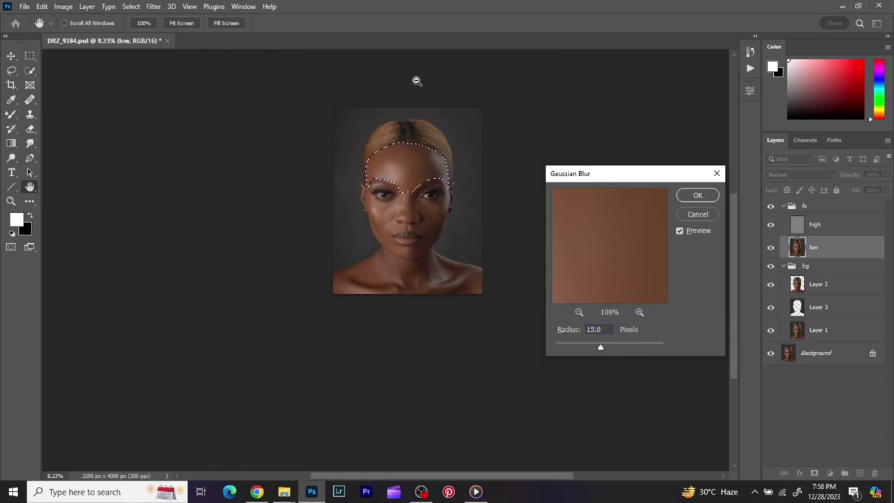
pyautogui.scroll(3, 400, 111)
pyautogui.scroll(6, 429, 239)
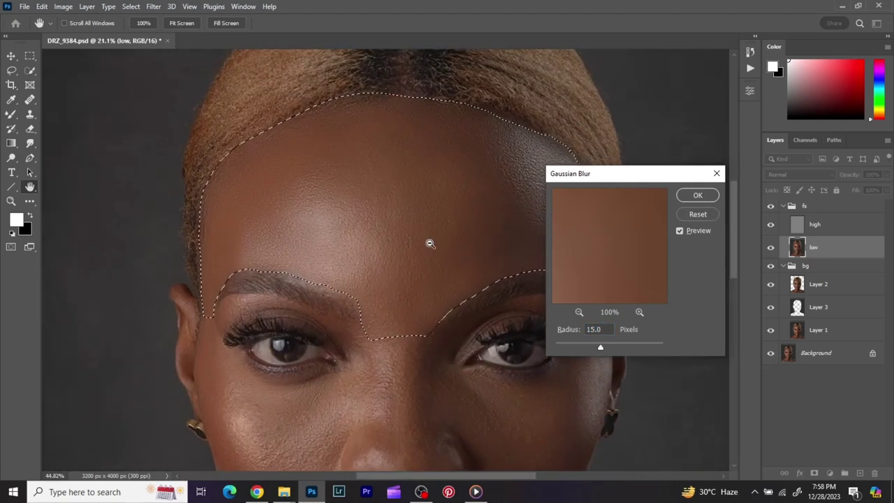
# - Compare the forehead with the blur preview off and on, examining it at close and distant views
pyautogui.click(680, 231)
pyautogui.click(682, 232)
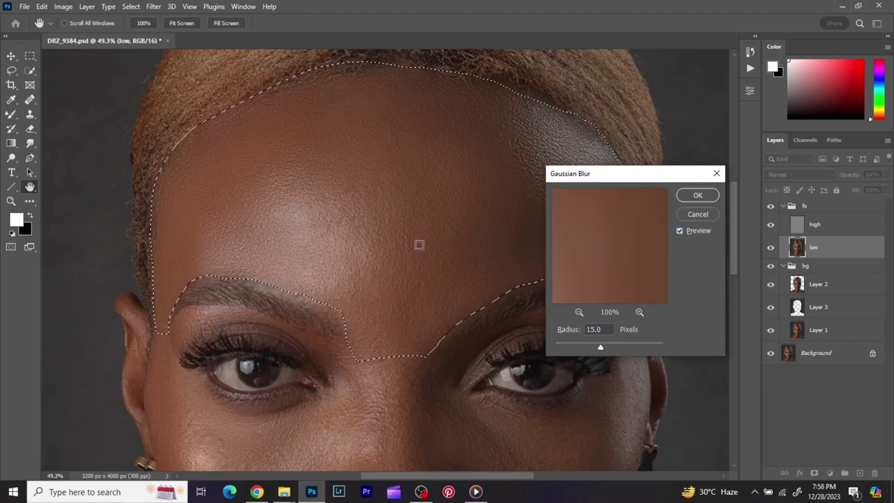
pyautogui.scroll(-1, 419, 246)
pyautogui.scroll(-2, 419, 245)
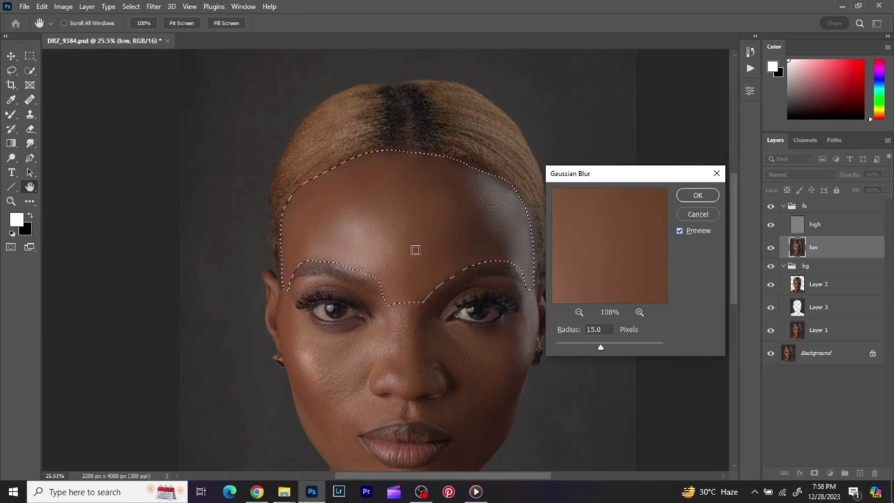
pyautogui.scroll(2, 417, 248)
pyautogui.scroll(1, 415, 250)
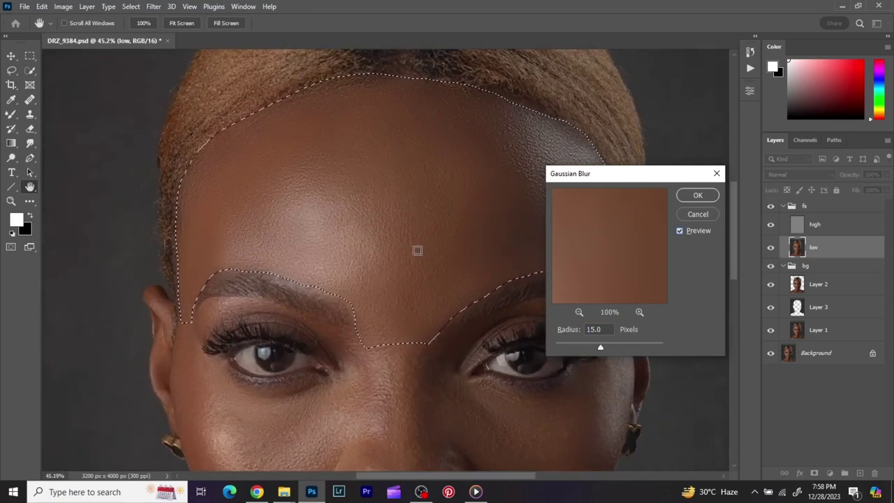
# - Set the Gaussian Blur radius to 5 pixels and apply it to the forehead selection
pyautogui.scroll(-2, 417, 250)
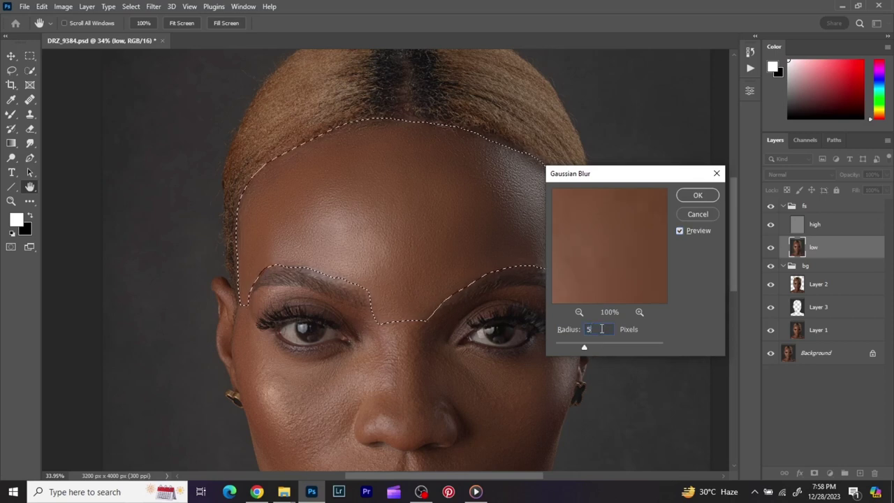
pyautogui.click(679, 232)
pyautogui.click(697, 197)
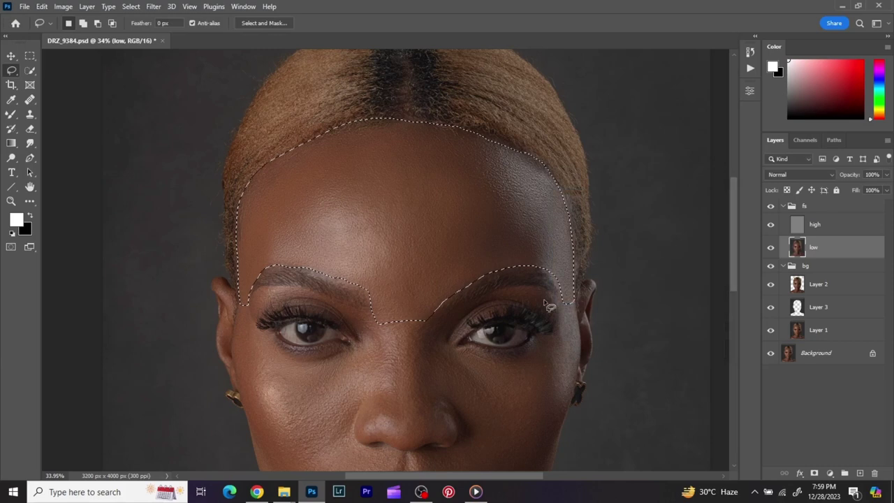
# - Clear the forehead selection and outline the cheek, lower-face and under-eye skin areas one after another with the Lasso
pyautogui.scroll(-2, 548, 306)
pyautogui.moveTo(489, 321); pyautogui.dragTo(466, 271)
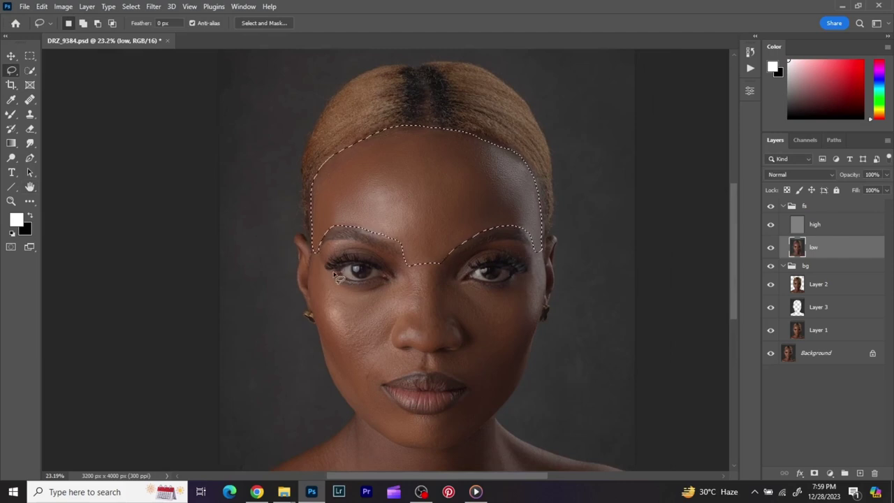
pyautogui.hotkey('ctrl', 'd')
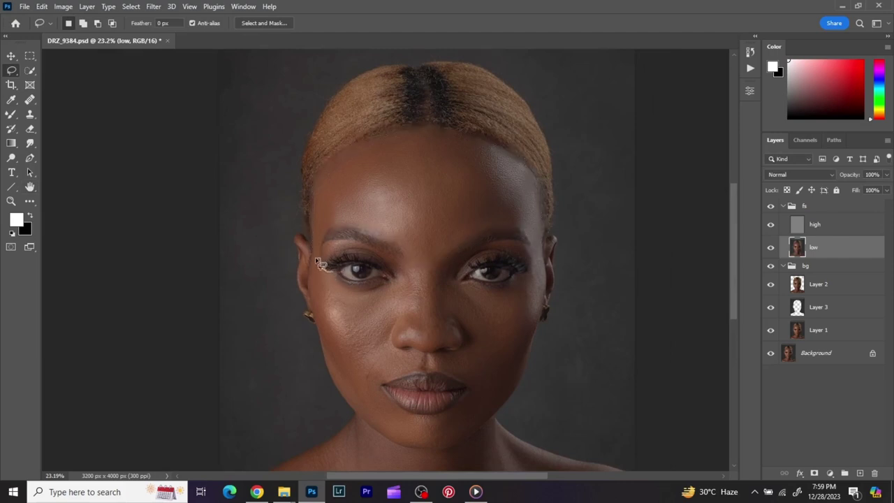
pyautogui.moveTo(315, 259); pyautogui.dragTo(312, 277)
pyautogui.moveTo(320, 320); pyautogui.dragTo(326, 343)
pyautogui.moveTo(398, 440)
pyautogui.mouseDown()
pyautogui.moveTo(412, 439)
pyautogui.moveTo(411, 417)
pyautogui.moveTo(394, 403)
pyautogui.moveTo(421, 359)
pyautogui.moveTo(383, 281)
pyautogui.mouseUp()
pyautogui.moveTo(480, 283)
pyautogui.mouseDown()
pyautogui.moveTo(440, 427)
pyautogui.moveTo(535, 289)
pyautogui.mouseUp()
# - Outline the skin below the lips and above both eyes with the Lasso, and clear the selection
pyautogui.moveTo(428, 417); pyautogui.dragTo(422, 417)
pyautogui.moveTo(343, 242)
pyautogui.mouseDown()
pyautogui.moveTo(398, 257)
pyautogui.moveTo(353, 243)
pyautogui.mouseUp()
pyautogui.moveTo(493, 244)
pyautogui.mouseDown()
pyautogui.moveTo(473, 261)
pyautogui.moveTo(489, 272)
pyautogui.mouseUp()
pyautogui.scroll(3, 426, 438)
pyautogui.hotkey('ctrl', 'd')
# - Outline the sides and tip of the nose with the Lasso, replacing that selection with one around the nose bridge
pyautogui.moveTo(442, 215)
pyautogui.mouseDown()
pyautogui.moveTo(458, 279)
pyautogui.moveTo(443, 223)
pyautogui.mouseUp()
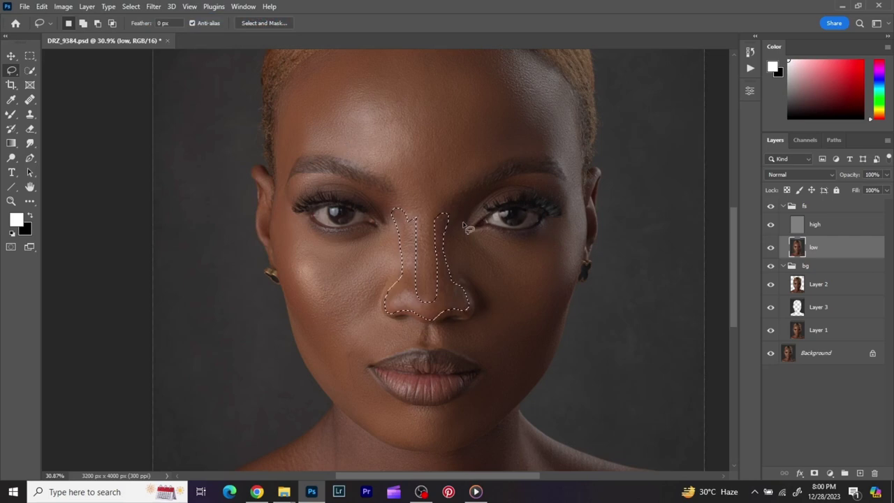
pyautogui.click(421, 218)
pyautogui.moveTo(417, 214)
pyautogui.mouseDown()
pyautogui.moveTo(417, 287)
pyautogui.moveTo(426, 297)
pyautogui.moveTo(436, 288)
pyautogui.moveTo(420, 208)
pyautogui.mouseUp()
# - Apply a Gaussian Blur with a 5-pixel radius to the selected nose bridge
pyautogui.click(155, 7)
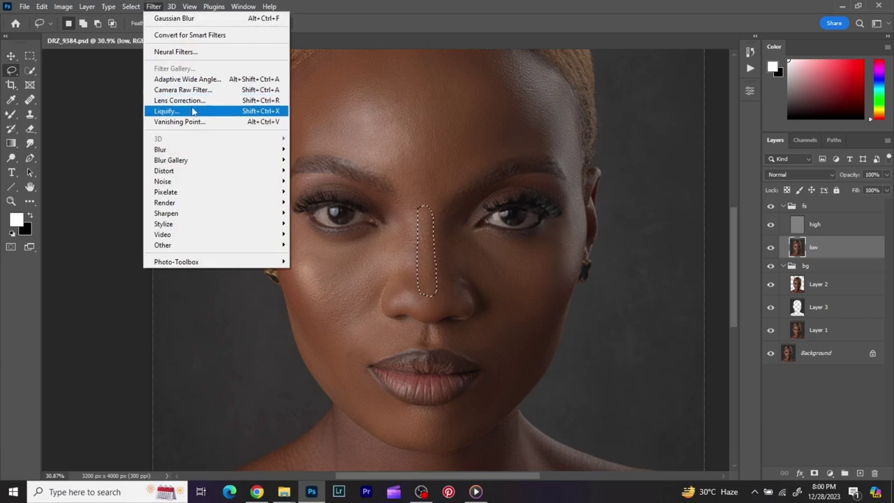
pyautogui.moveTo(162, 150)
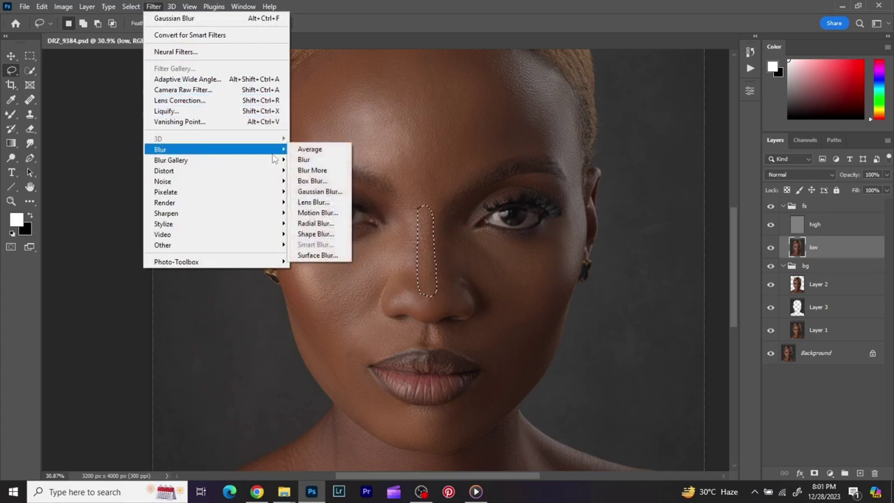
pyautogui.click(317, 191)
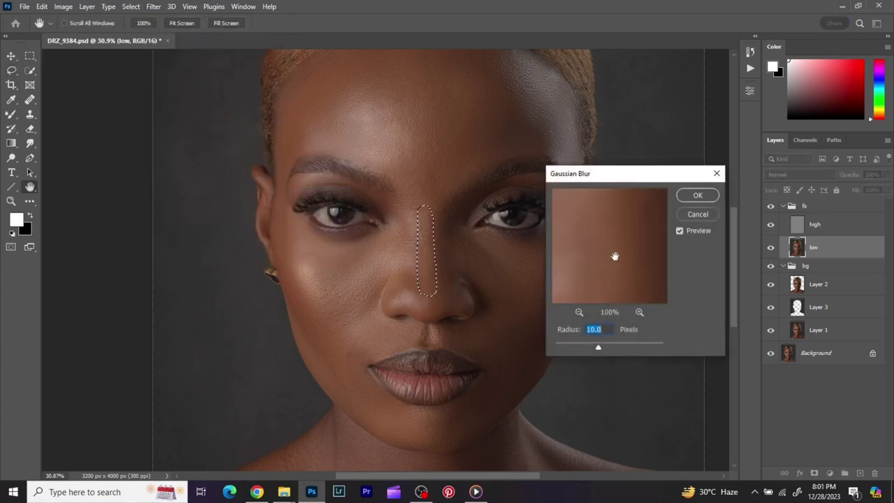
pyautogui.write('5')
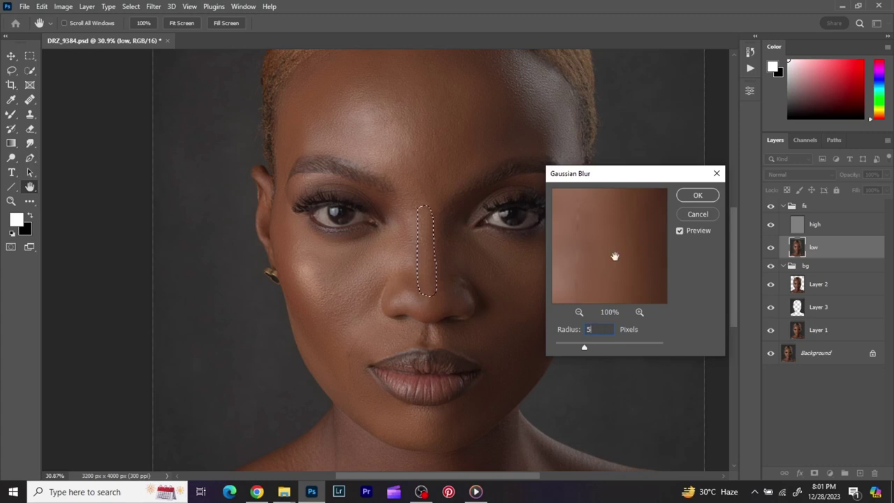
pyautogui.click(699, 196)
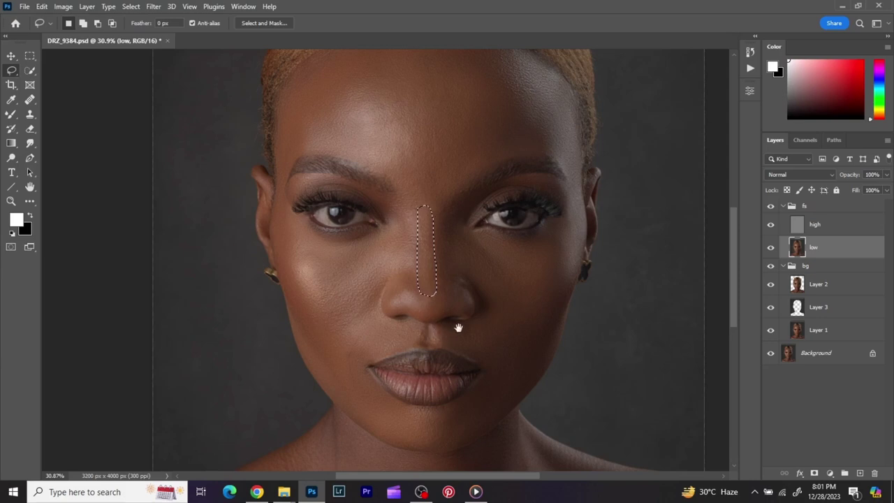
# - Outline the groove between the nose and upper lip, reapply the last Gaussian Blur, and clear the selection
pyautogui.moveTo(466, 300); pyautogui.dragTo(455, 258)
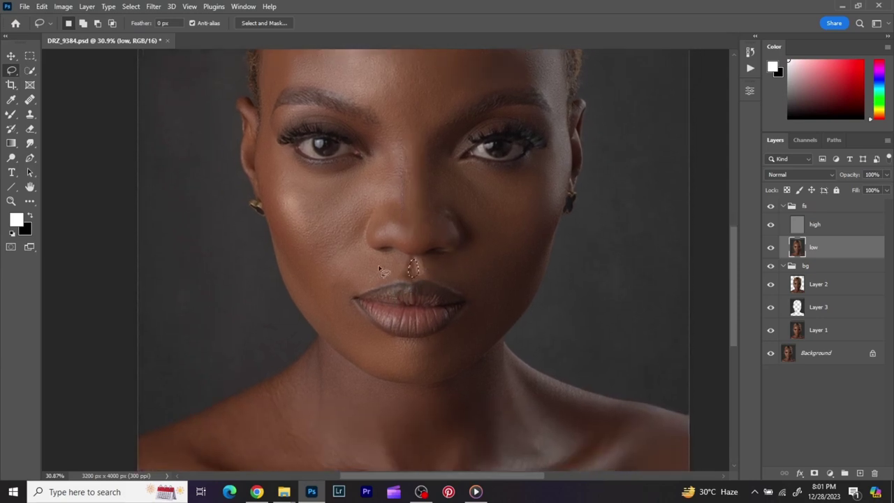
pyautogui.click(157, 8)
pyautogui.click(156, 8)
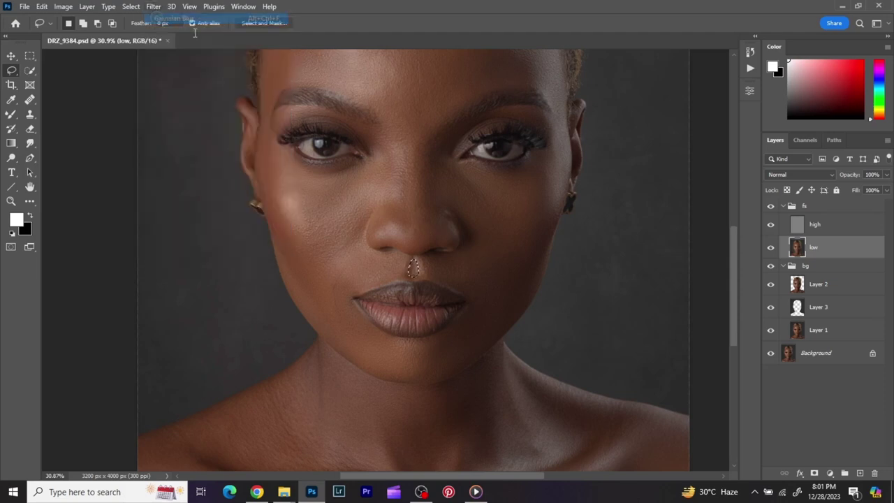
pyautogui.hotkey('ctrl', 'd')
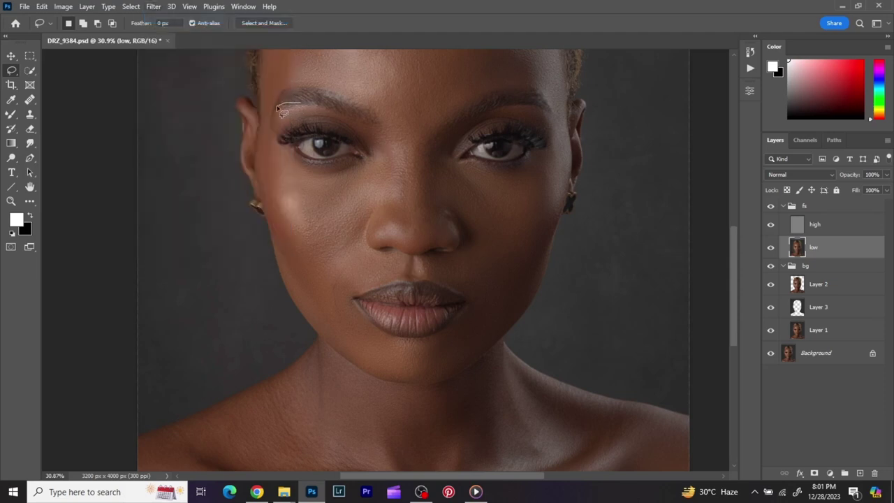
# - Outline each eyebrow in turn with the Lasso and reapply the last Gaussian Blur to each
pyautogui.moveTo(280, 109)
pyautogui.mouseDown()
pyautogui.moveTo(329, 97)
pyautogui.moveTo(364, 110)
pyautogui.moveTo(373, 123)
pyautogui.moveTo(294, 113)
pyautogui.mouseUp()
pyautogui.click(156, 8)
pyautogui.click(161, 18)
pyautogui.moveTo(497, 109)
pyautogui.mouseDown()
pyautogui.moveTo(462, 124)
pyautogui.moveTo(462, 114)
pyautogui.moveTo(517, 92)
pyautogui.moveTo(546, 107)
pyautogui.moveTo(501, 110)
pyautogui.mouseUp()
pyautogui.click(153, 6)
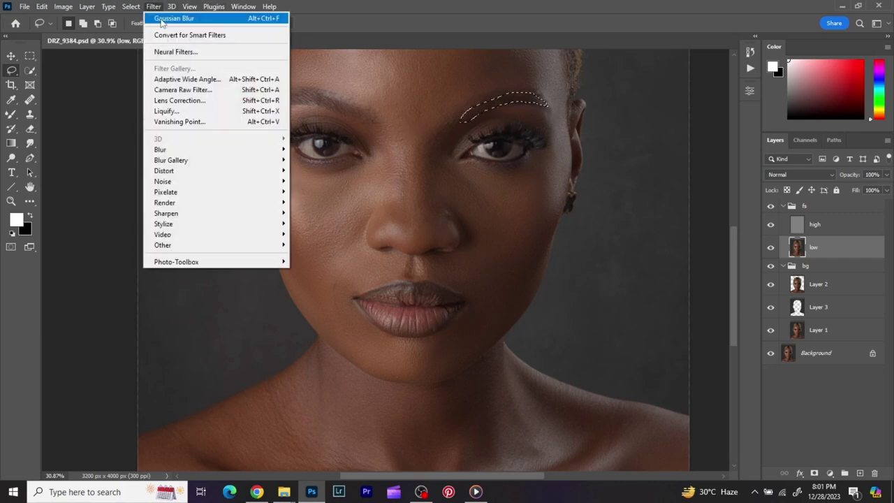
pyautogui.click(162, 19)
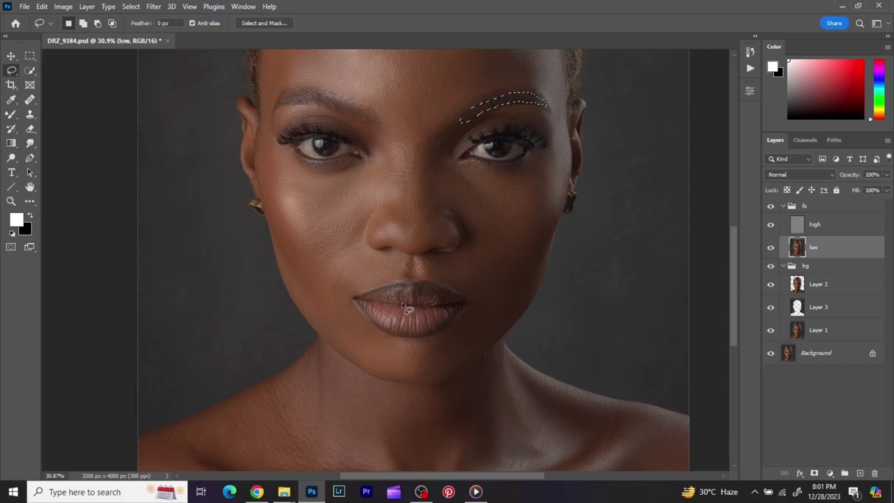
# - Outline the upper and lower lips in turn, reapply the last Gaussian Blur to each, and clear the selection
pyautogui.moveTo(403, 303); pyautogui.dragTo(384, 305)
pyautogui.moveTo(372, 298)
pyautogui.mouseDown()
pyautogui.moveTo(423, 286)
pyautogui.moveTo(461, 304)
pyautogui.moveTo(392, 319)
pyautogui.mouseUp()
pyautogui.click(148, 7)
pyautogui.click(154, 17)
pyautogui.moveTo(395, 308)
pyautogui.mouseDown()
pyautogui.moveTo(362, 305)
pyautogui.moveTo(404, 336)
pyautogui.moveTo(428, 337)
pyautogui.moveTo(453, 319)
pyautogui.moveTo(444, 309)
pyautogui.moveTo(396, 308)
pyautogui.mouseUp()
pyautogui.click(153, 7)
pyautogui.click(179, 18)
pyautogui.moveTo(459, 331); pyautogui.dragTo(493, 194)
pyautogui.hotkey('ctrl', 'd')
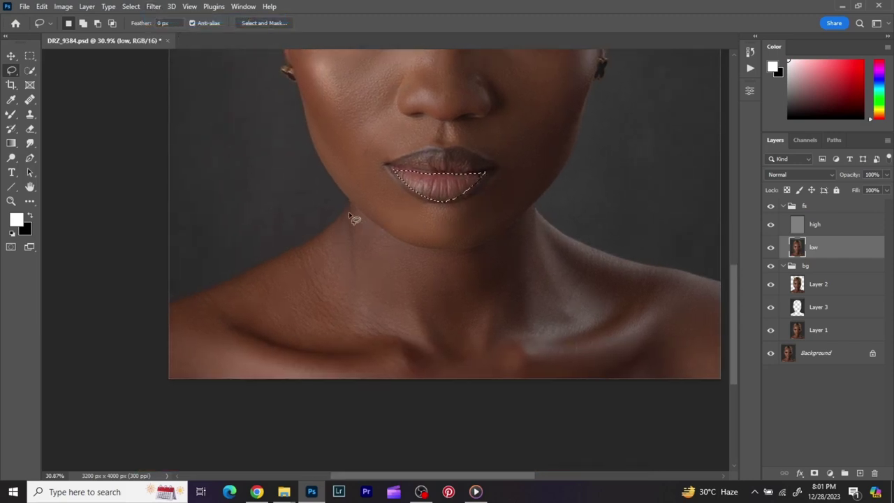
# - Outline the front of the neck below the jaw with the Lasso and reapply the last Gaussian Blur
pyautogui.moveTo(363, 223)
pyautogui.mouseDown()
pyautogui.moveTo(404, 250)
pyautogui.moveTo(464, 257)
pyautogui.moveTo(528, 212)
pyautogui.moveTo(554, 330)
pyautogui.moveTo(351, 347)
pyautogui.moveTo(335, 323)
pyautogui.moveTo(354, 211)
pyautogui.mouseUp()
pyautogui.click(153, 6)
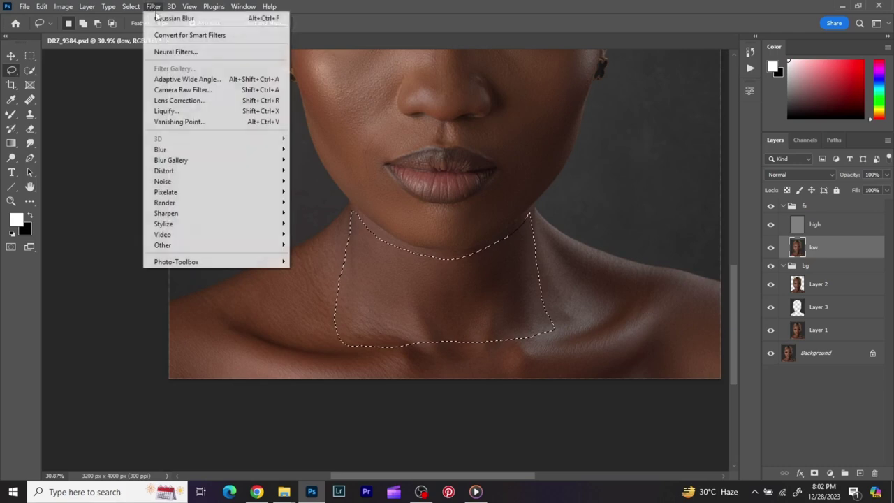
pyautogui.click(153, 6)
# - Outline the skin between neck and shoulder on each side and reapply the last Gaussian Blur to each area
pyautogui.moveTo(345, 217)
pyautogui.mouseDown()
pyautogui.moveTo(276, 271)
pyautogui.moveTo(180, 308)
pyautogui.moveTo(240, 317)
pyautogui.moveTo(329, 353)
pyautogui.moveTo(365, 346)
pyautogui.moveTo(347, 219)
pyautogui.mouseUp()
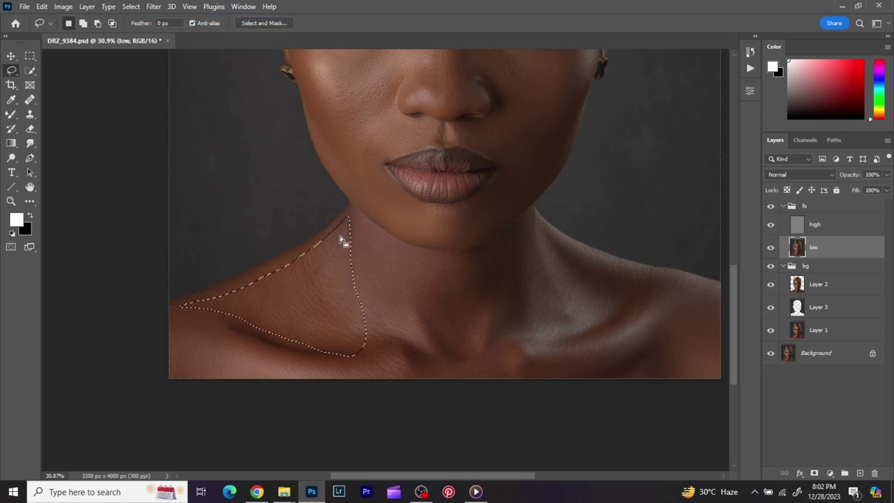
pyautogui.click(153, 7)
pyautogui.click(162, 20)
pyautogui.moveTo(550, 232)
pyautogui.mouseDown()
pyautogui.moveTo(538, 223)
pyautogui.moveTo(529, 240)
pyautogui.moveTo(520, 324)
pyautogui.moveTo(552, 340)
pyautogui.moveTo(641, 314)
pyautogui.moveTo(630, 277)
pyautogui.moveTo(566, 241)
pyautogui.moveTo(552, 243)
pyautogui.mouseUp()
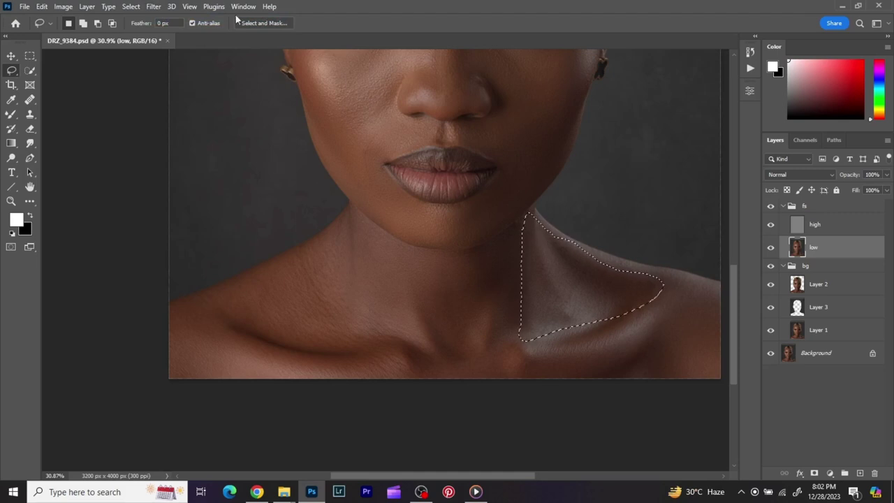
pyautogui.click(153, 6)
pyautogui.click(156, 19)
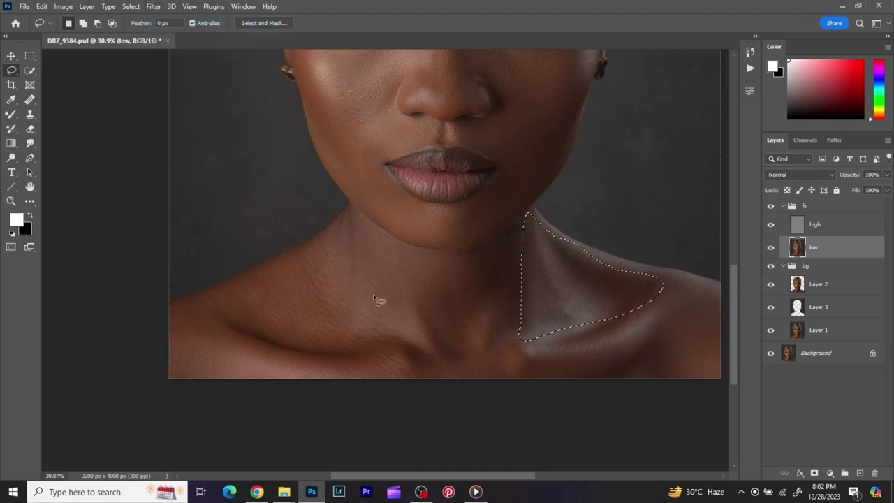
# - Outline the chest skin below each collarbone, reapply the last Gaussian Blur to each area, and clear the selection
pyautogui.moveTo(408, 363)
pyautogui.mouseDown()
pyautogui.moveTo(347, 364)
pyautogui.moveTo(299, 355)
pyautogui.moveTo(210, 320)
pyautogui.moveTo(168, 324)
pyautogui.moveTo(157, 371)
pyautogui.moveTo(218, 387)
pyautogui.moveTo(473, 382)
pyautogui.moveTo(516, 372)
pyautogui.moveTo(508, 360)
pyautogui.moveTo(386, 365)
pyautogui.mouseUp()
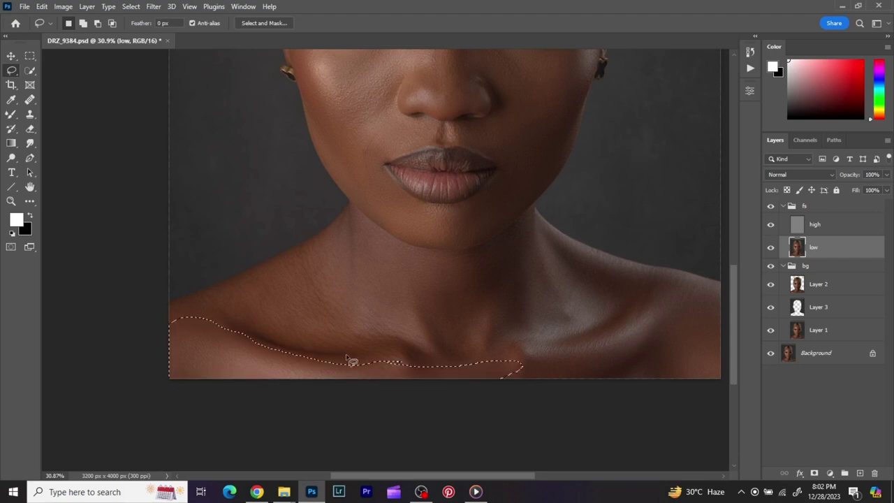
pyautogui.click(154, 7)
pyautogui.click(175, 18)
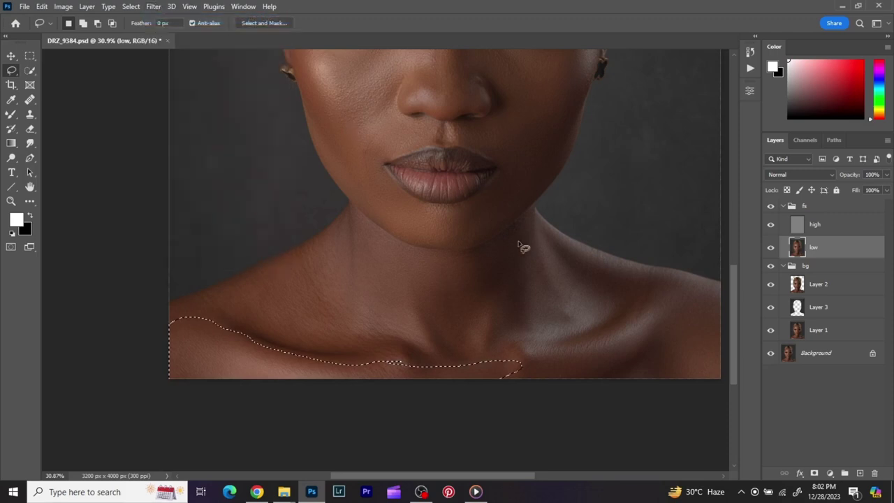
pyautogui.moveTo(530, 360)
pyautogui.mouseDown()
pyautogui.moveTo(580, 348)
pyautogui.moveTo(677, 284)
pyautogui.moveTo(721, 289)
pyautogui.moveTo(721, 391)
pyautogui.moveTo(528, 395)
pyautogui.moveTo(518, 383)
pyautogui.moveTo(545, 380)
pyautogui.mouseUp()
pyautogui.click(160, 8)
pyautogui.click(161, 18)
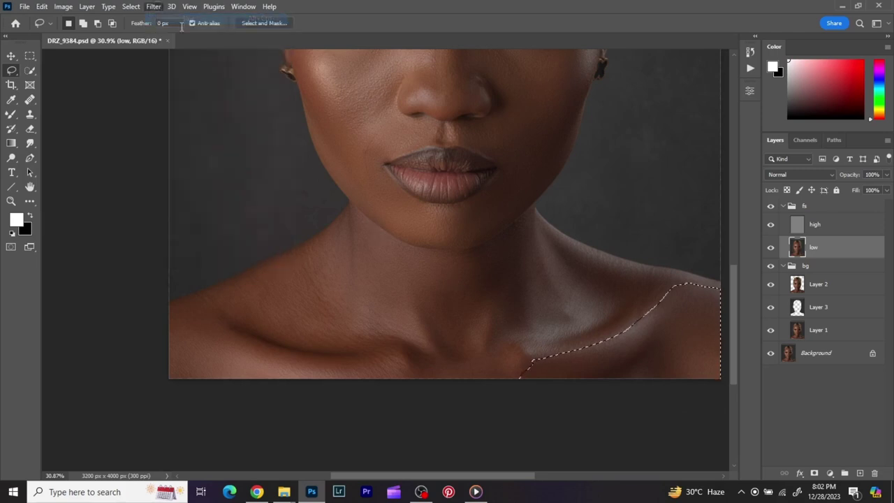
pyautogui.hotkey('ctrl', 'd')
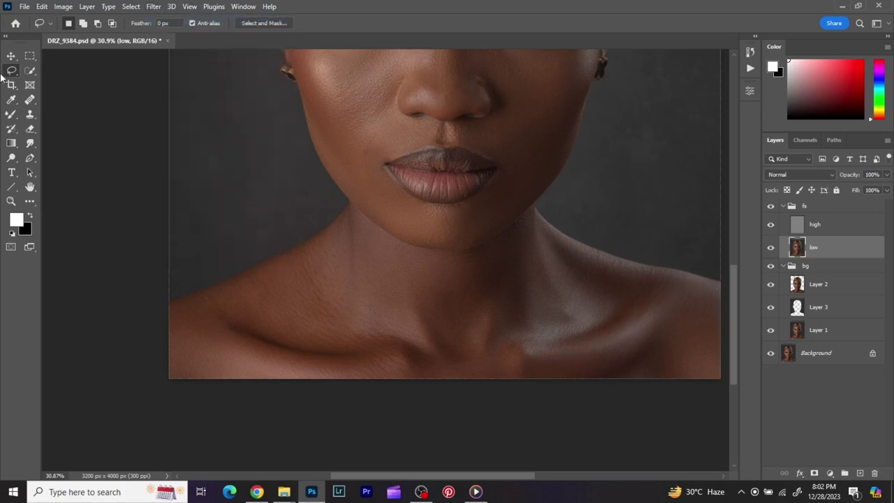
# - Compare the whole portrait with the fs group hidden and shown, examining the skin retouching
pyautogui.press('v')
pyautogui.scroll(-1, 395, 174)
pyautogui.scroll(2, 395, 175)
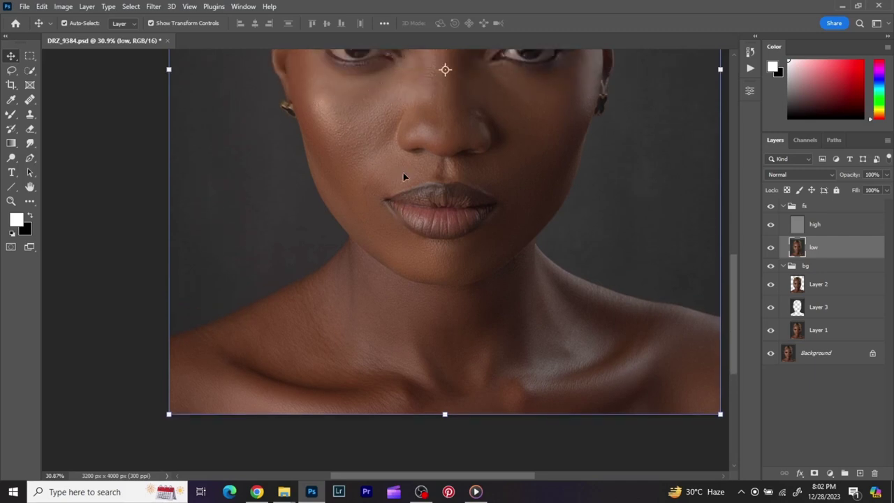
pyautogui.keyDown('alt'); pyautogui.scroll(-4, 403, 172); pyautogui.keyUp('alt')
pyautogui.moveTo(400, 176); pyautogui.dragTo(427, 316)
pyautogui.keyDown('alt'); pyautogui.scroll(3, 469, 299); pyautogui.keyUp('alt')
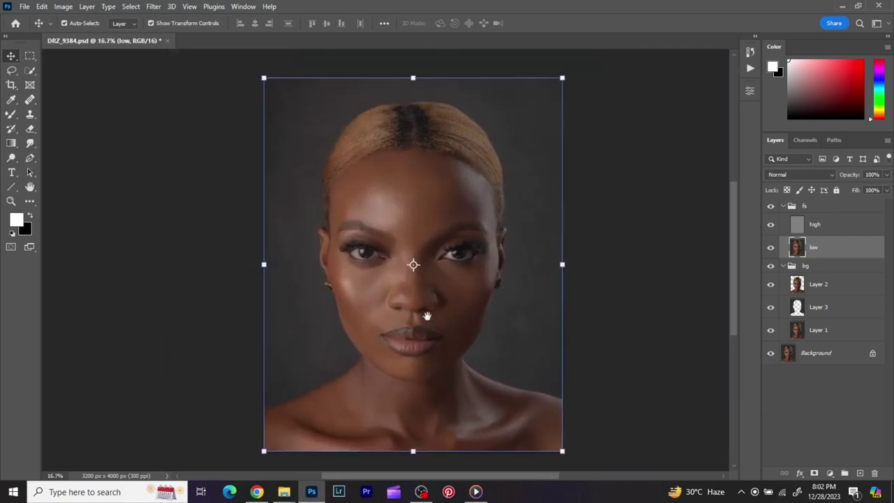
pyautogui.click(771, 206)
pyautogui.click(771, 206)
pyautogui.click(772, 206)
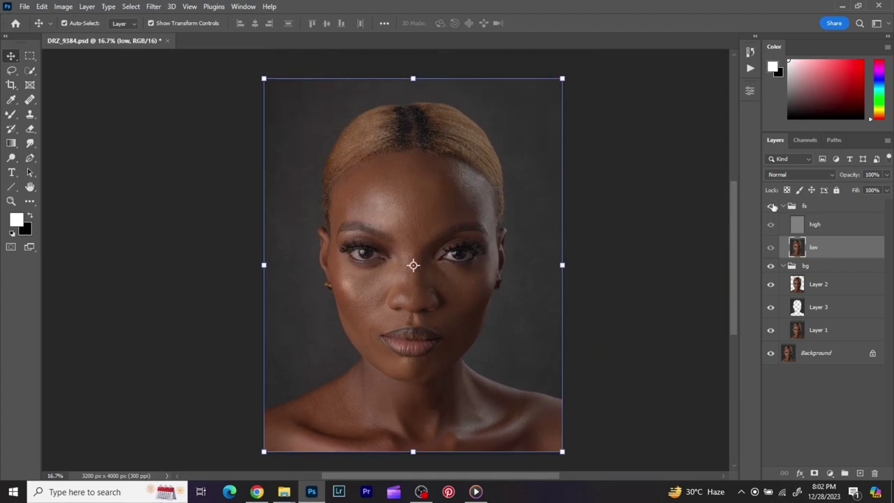
pyautogui.click(772, 206)
pyautogui.click(772, 206)
pyautogui.click(771, 206)
pyautogui.click(772, 206)
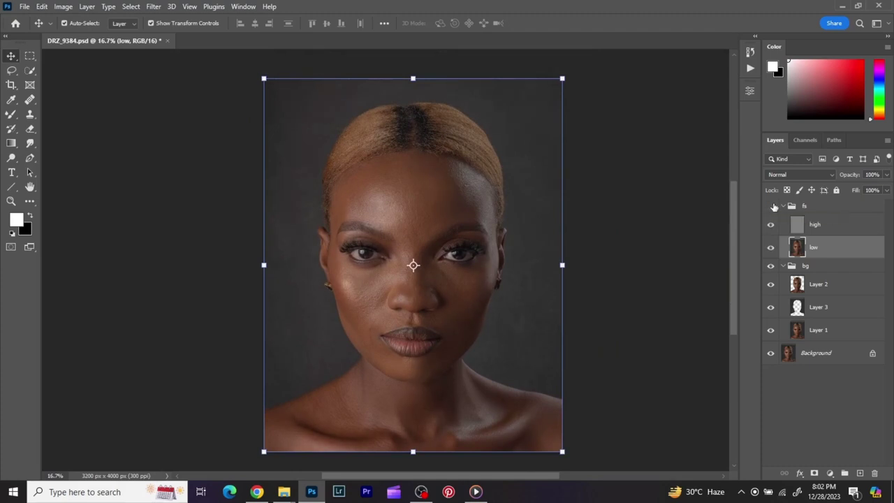
pyautogui.click(772, 206)
pyautogui.scroll(-3, 467, 225)
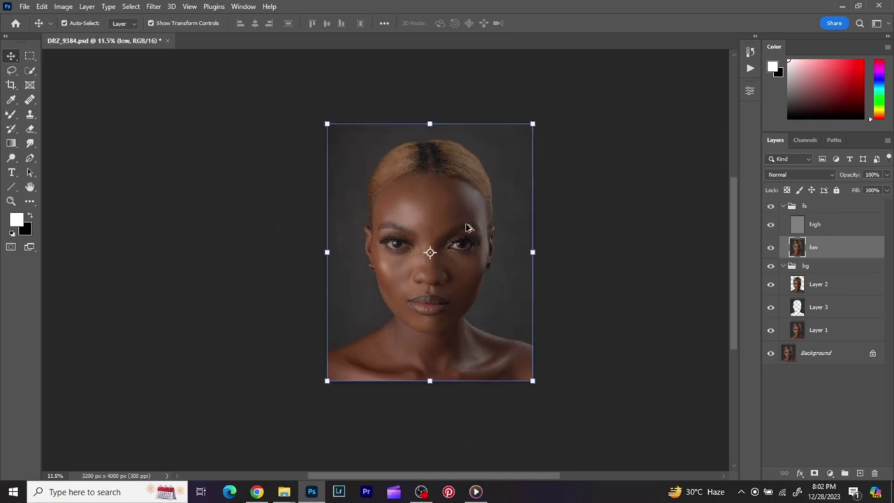
pyautogui.scroll(3, 466, 225)
pyautogui.moveTo(466, 225); pyautogui.dragTo(470, 197)
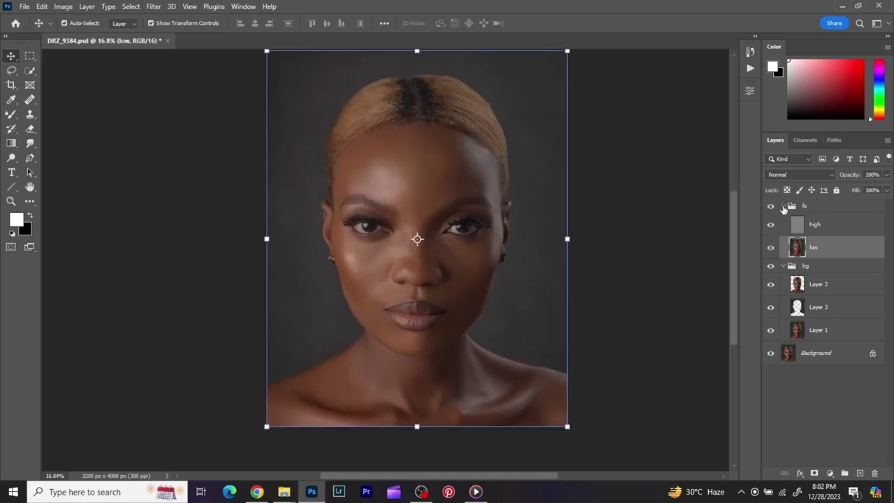
# - Collapse the fs group and add a darkening Curves adjustment above it, with a midtone point at input 132, output 117
pyautogui.click(784, 206)
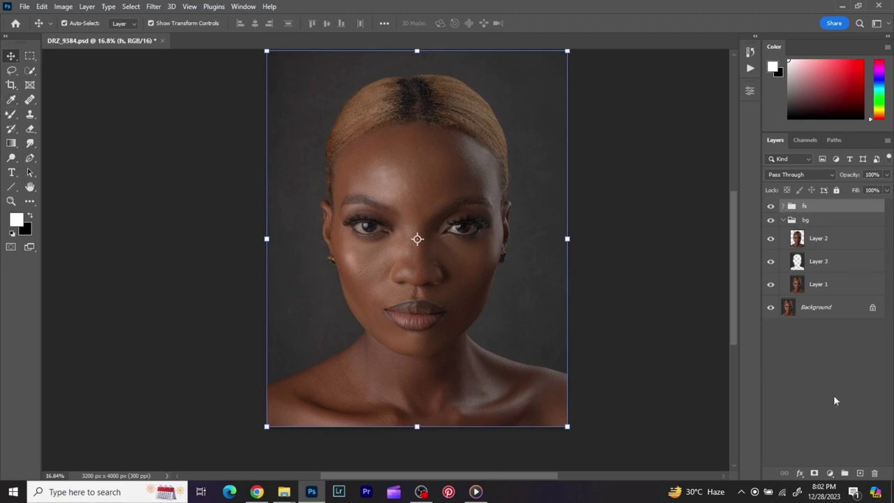
pyautogui.click(830, 473)
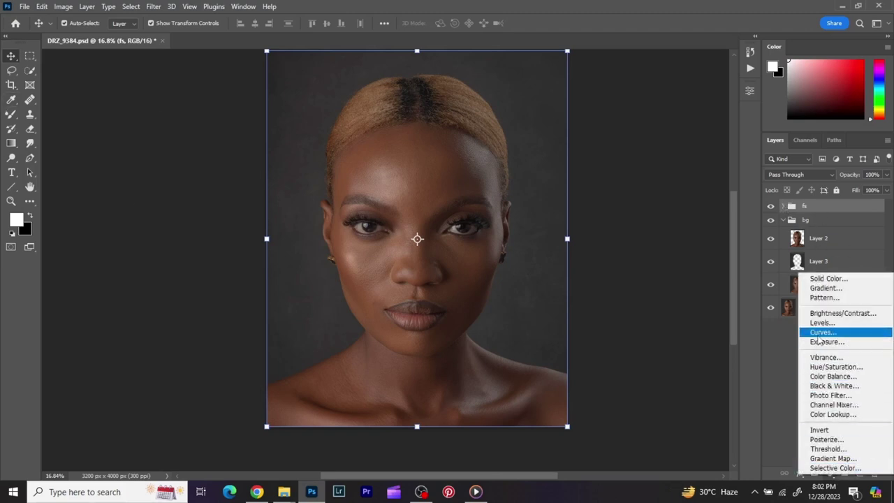
pyautogui.click(821, 333)
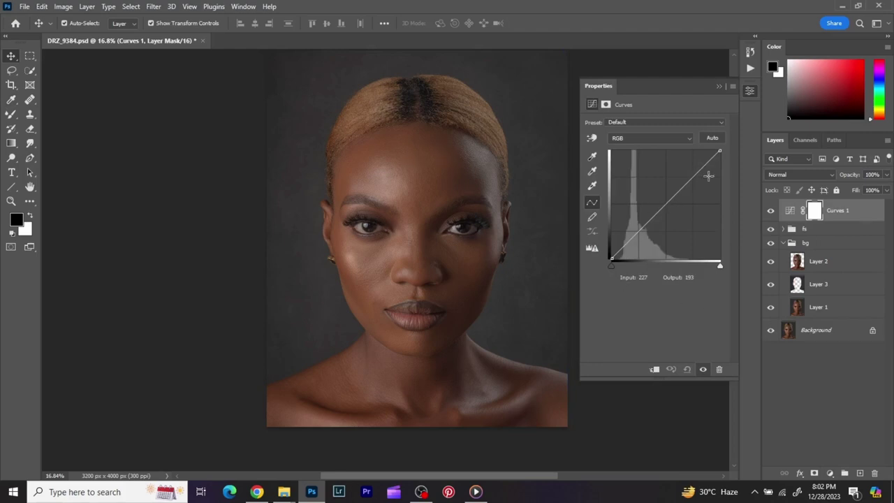
pyautogui.moveTo(666, 206); pyautogui.dragTo(668, 208)
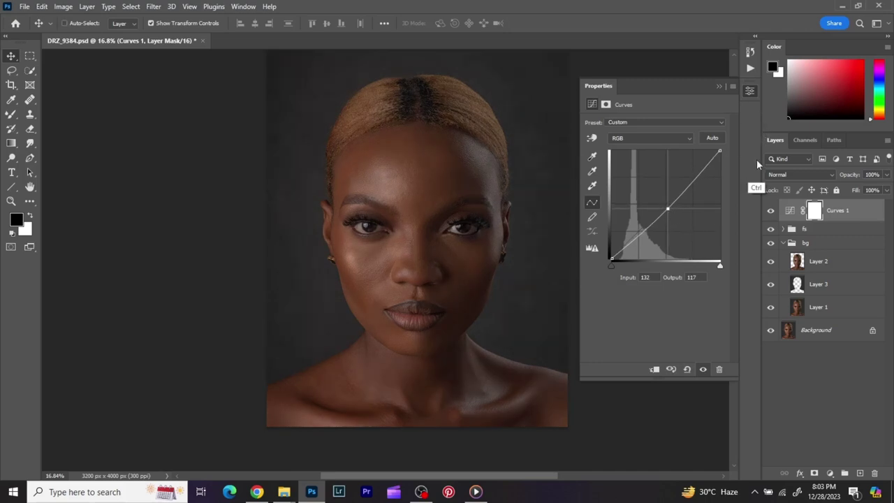
# - Invert the Curves adjustment's mask to black and rename the layer burn
pyautogui.hotkey('ctrl', 'i')
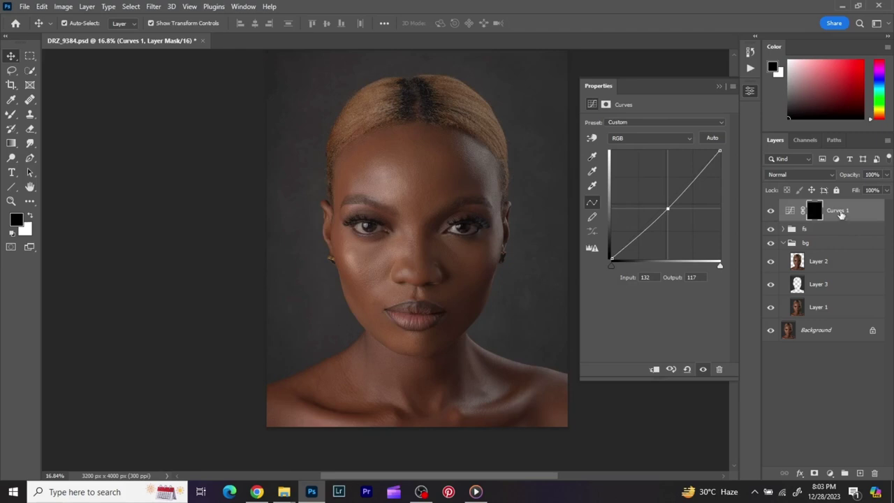
pyautogui.doubleClick(841, 211)
pyautogui.write('bu')
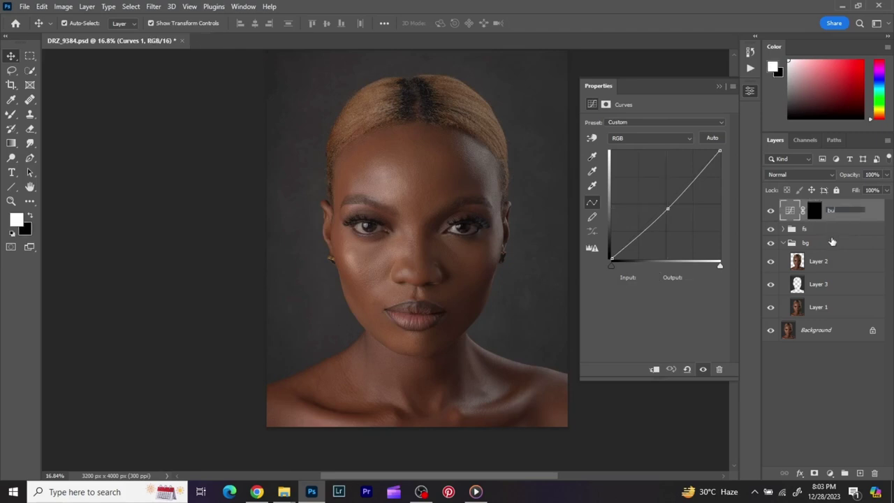
pyautogui.write('rn')
pyautogui.press('Return')
# - Add a brightening Curves adjustment above the burn layer, with a midtone point at input 122, output 140
pyautogui.click(830, 473)
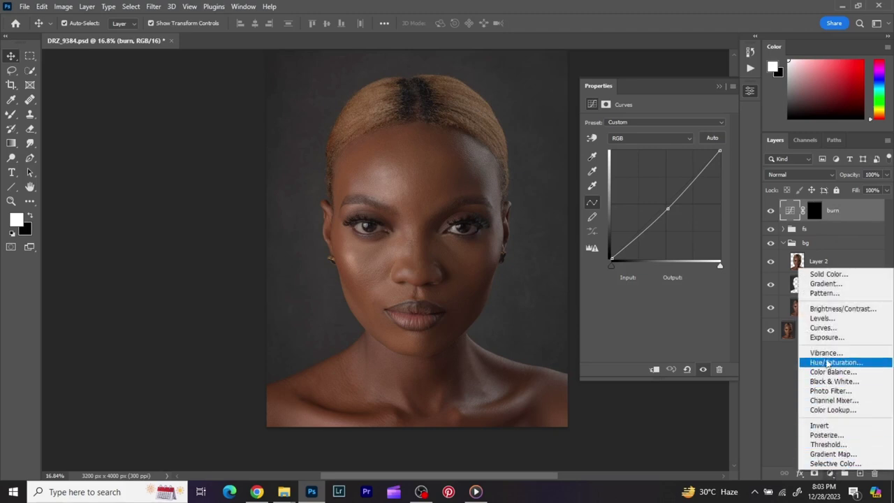
pyautogui.click(825, 332)
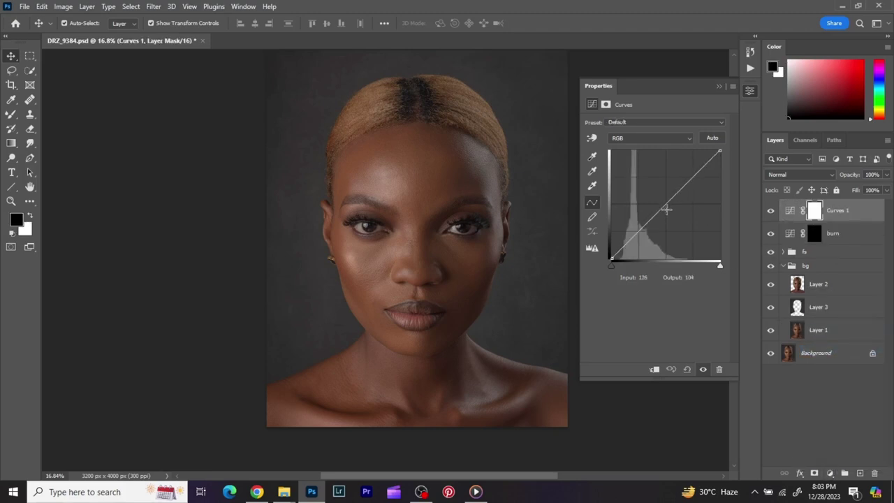
pyautogui.moveTo(666, 203); pyautogui.dragTo(662, 199)
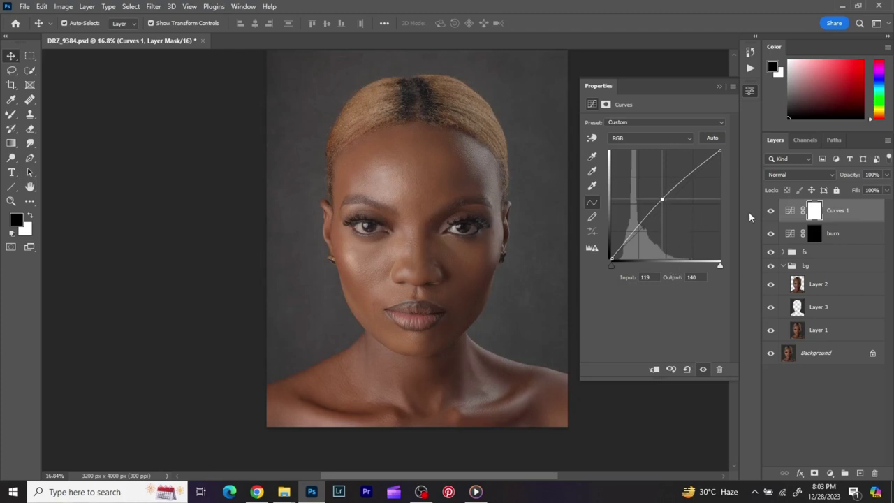
pyautogui.click(789, 233)
pyautogui.click(790, 213)
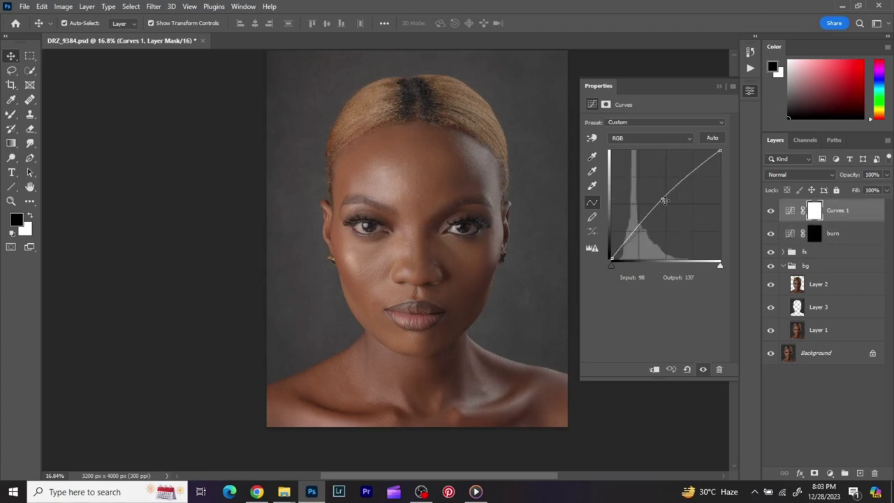
pyautogui.click(663, 199)
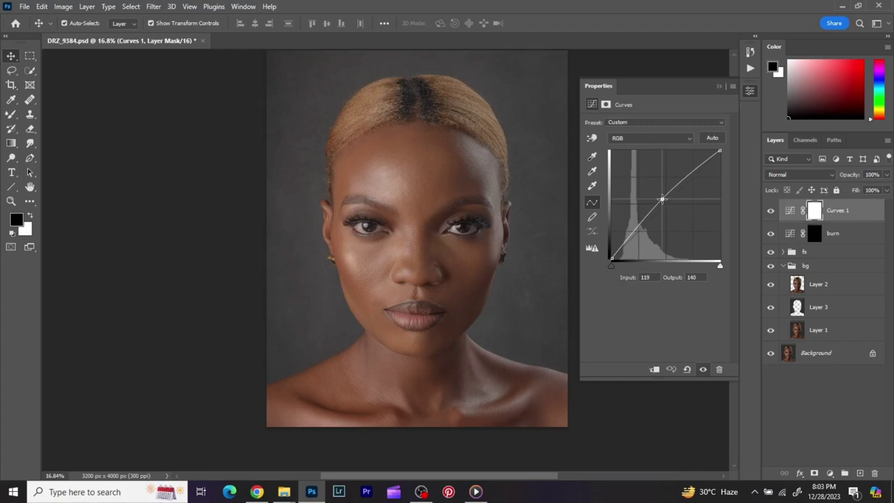
pyautogui.moveTo(662, 199)
pyautogui.mouseDown()
pyautogui.moveTo(662, 213)
pyautogui.moveTo(663, 200)
pyautogui.mouseUp()
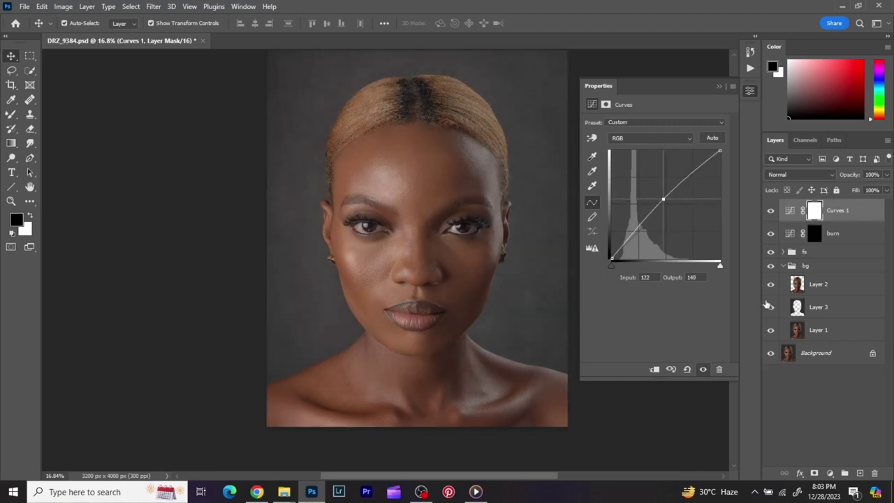
# - Invert the new Curves adjustment's mask to black and rename the layer dodge
pyautogui.hotkey('ctrl', 'i')
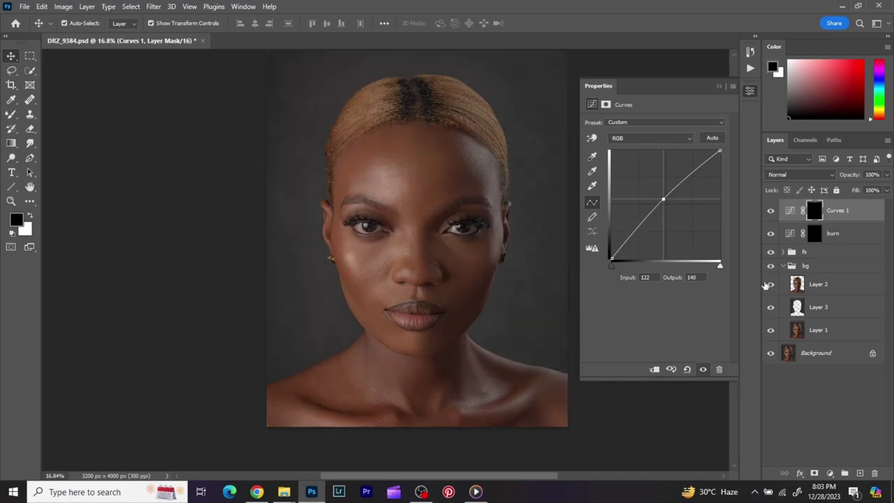
pyautogui.doubleClick(834, 218)
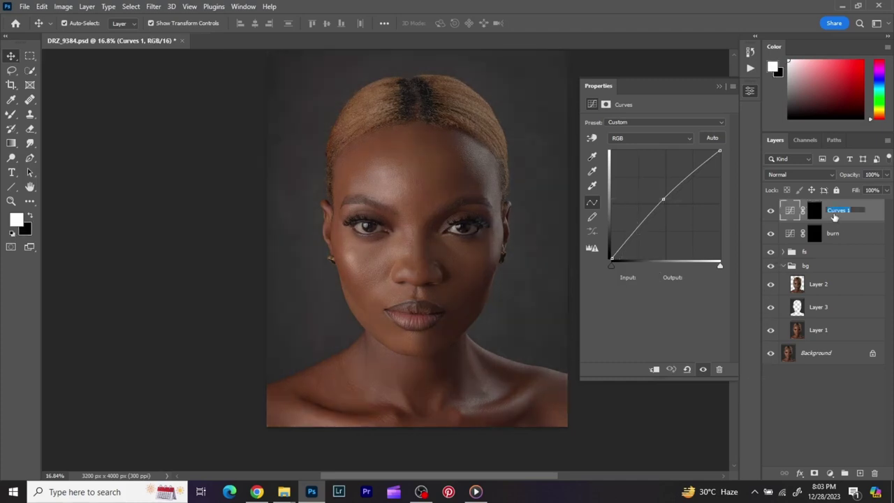
pyautogui.write('dodge')
pyautogui.press('Return')
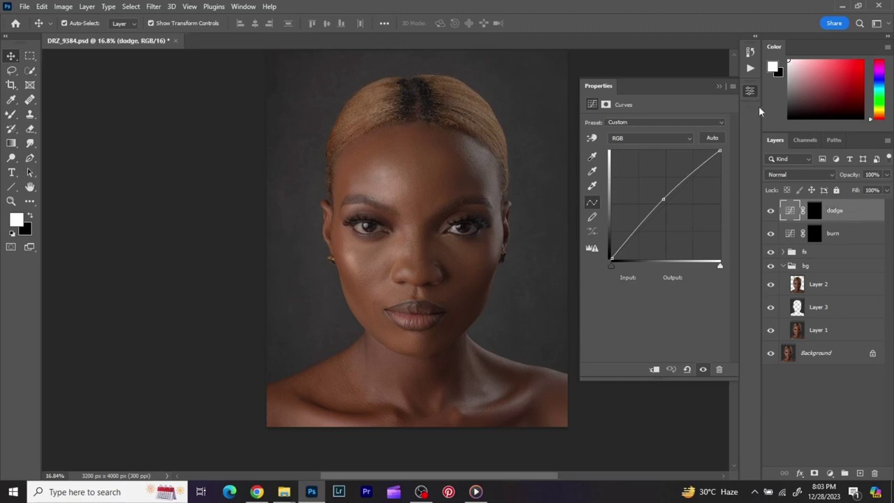
pyautogui.click(750, 92)
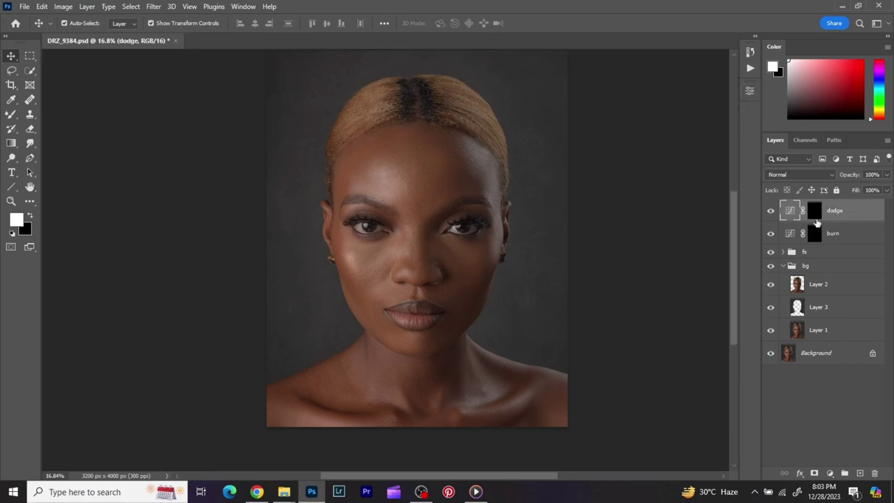
# - Group the dodge and burn layers, name the group db, and expand it
pyautogui.keyDown('shift'); pyautogui.click(848, 243); pyautogui.keyUp('shift')
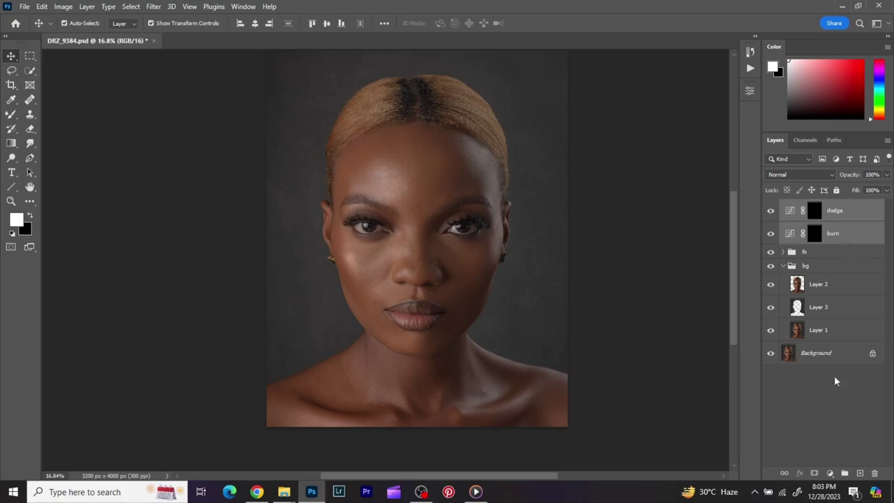
pyautogui.click(845, 474)
pyautogui.doubleClick(813, 207)
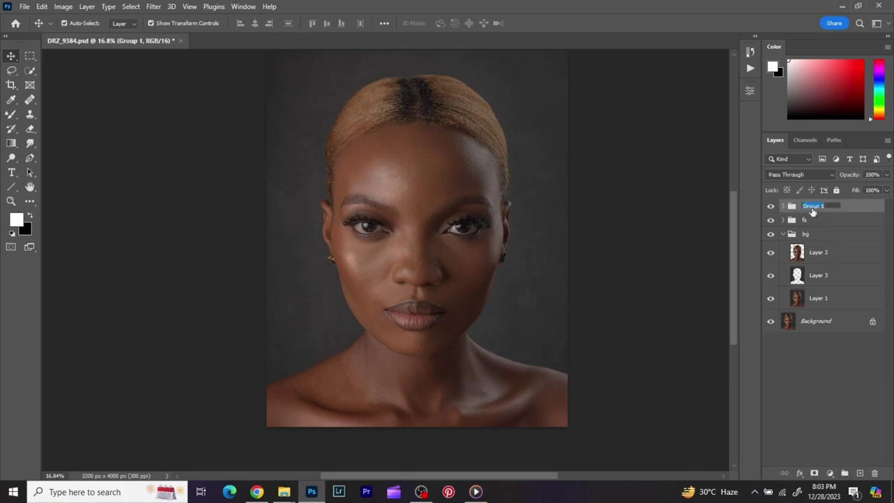
pyautogui.write('db')
pyautogui.press('Return')
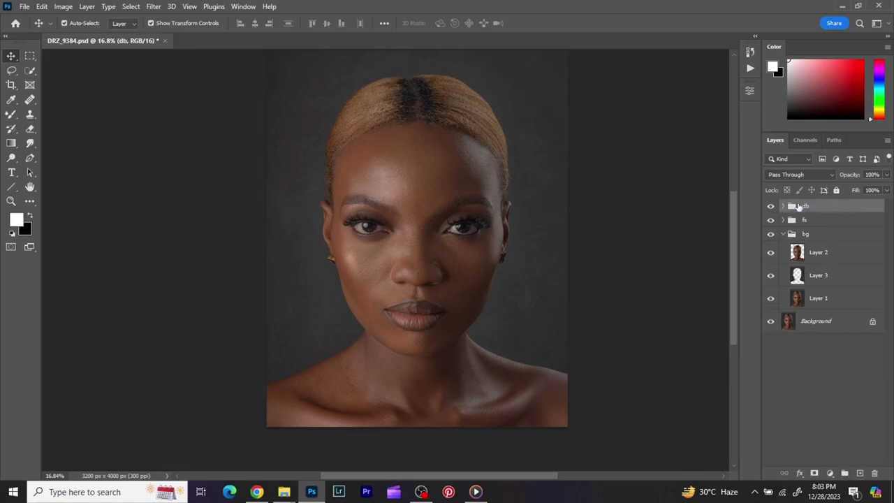
pyautogui.click(783, 207)
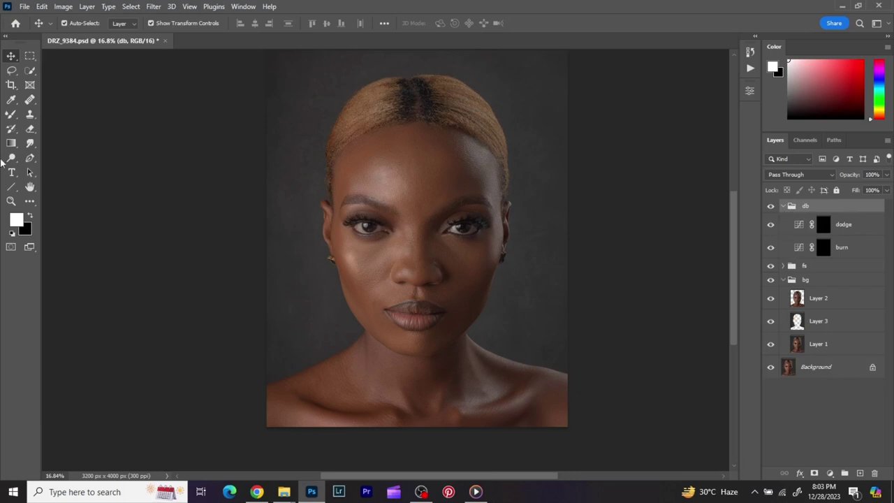
# - Switch to the Brush tool with 10% opacity and 100% flow
pyautogui.click(11, 115)
pyautogui.click(51, 116)
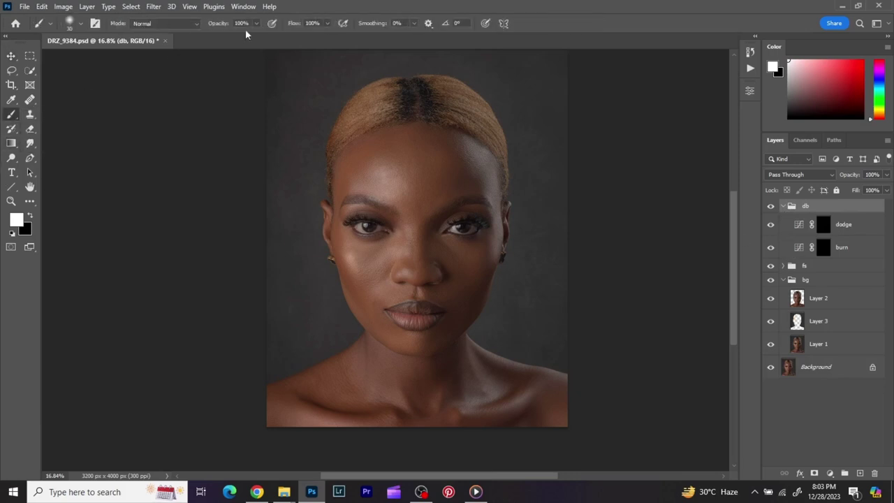
pyautogui.click(312, 23)
pyautogui.write('5')
pyautogui.click(326, 23)
pyautogui.moveTo(327, 36); pyautogui.dragTo(415, 38)
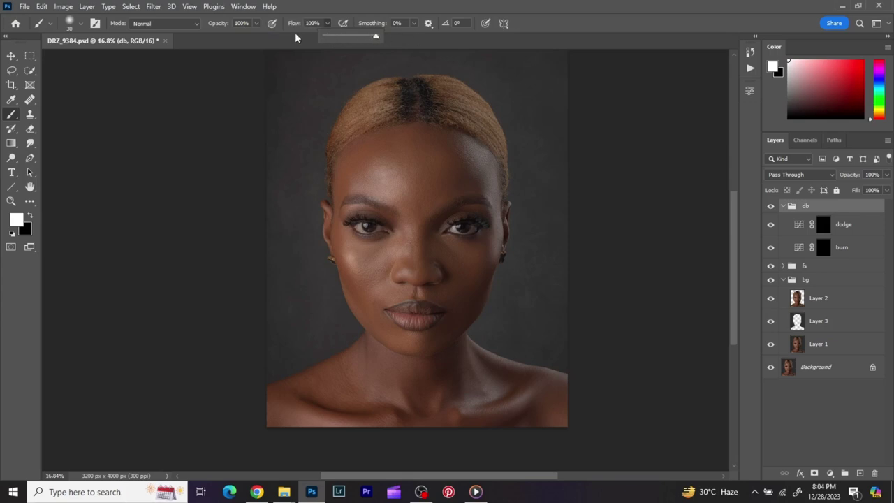
pyautogui.click(244, 23)
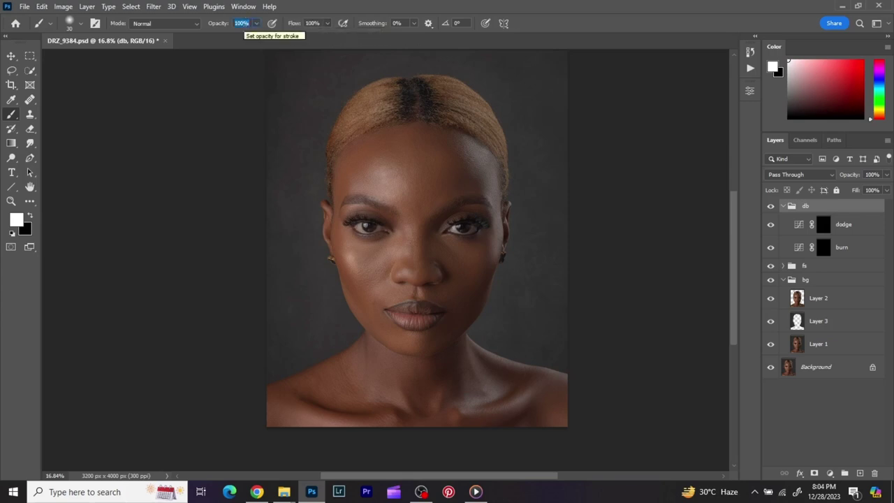
pyautogui.write('10')
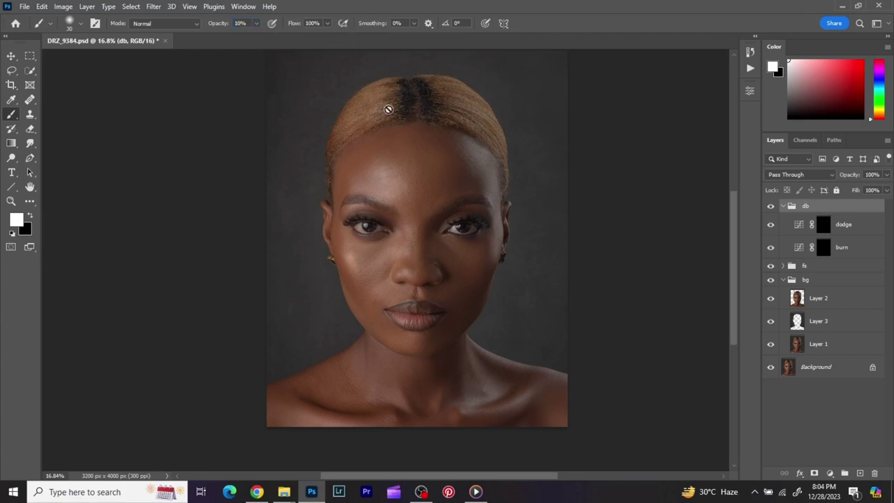
pyautogui.scroll(-2, 388, 112)
pyautogui.scroll(3, 409, 149)
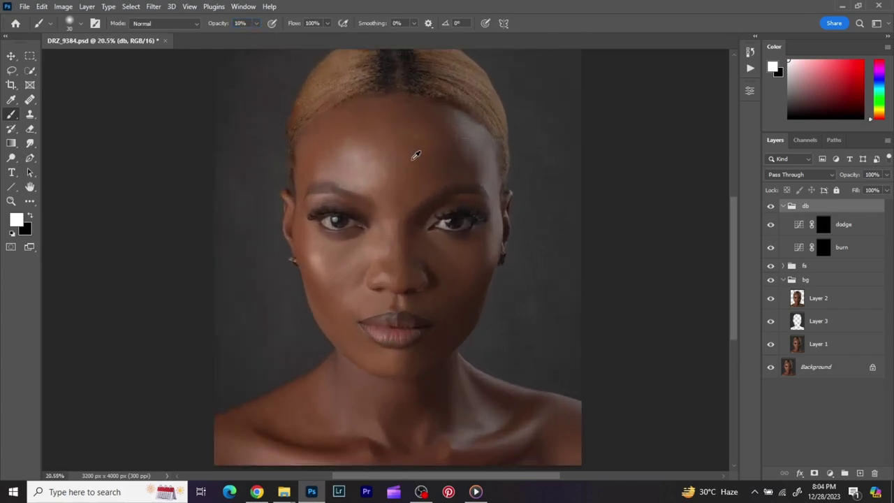
# - Target the burn layer's mask and swap the foreground color to white for painting
pyautogui.click(824, 248)
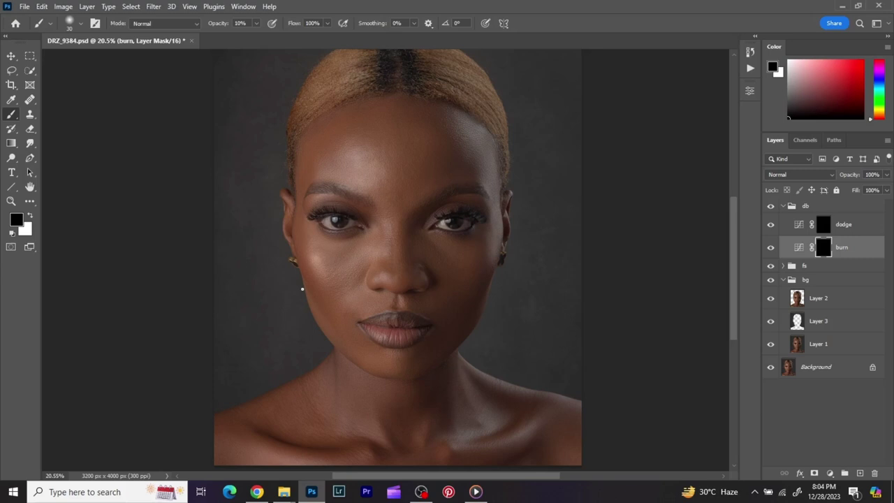
pyautogui.scroll(3, 360, 306)
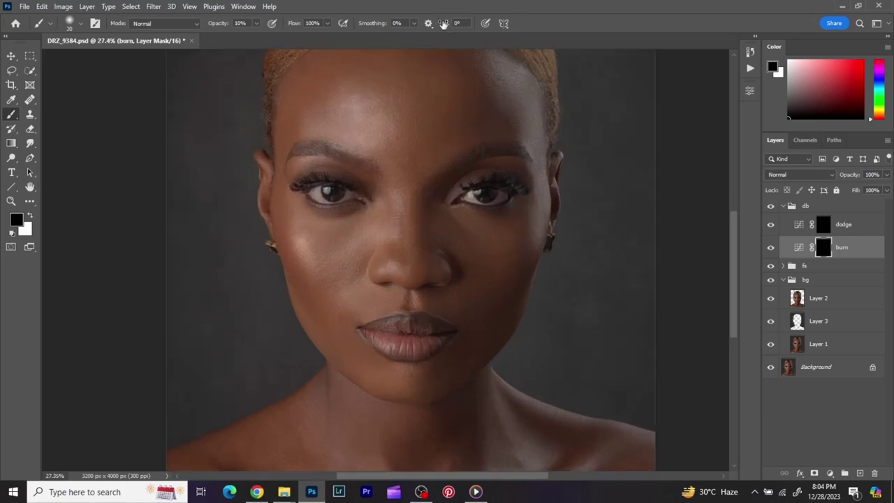
pyautogui.scroll(-3, 370, 83)
pyautogui.moveTo(387, 100); pyautogui.dragTo(376, 154)
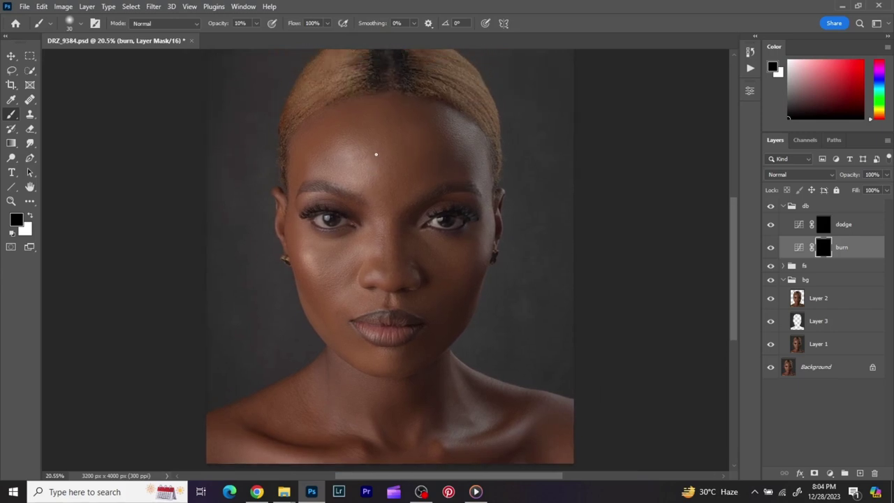
pyautogui.scroll(1, 379, 150)
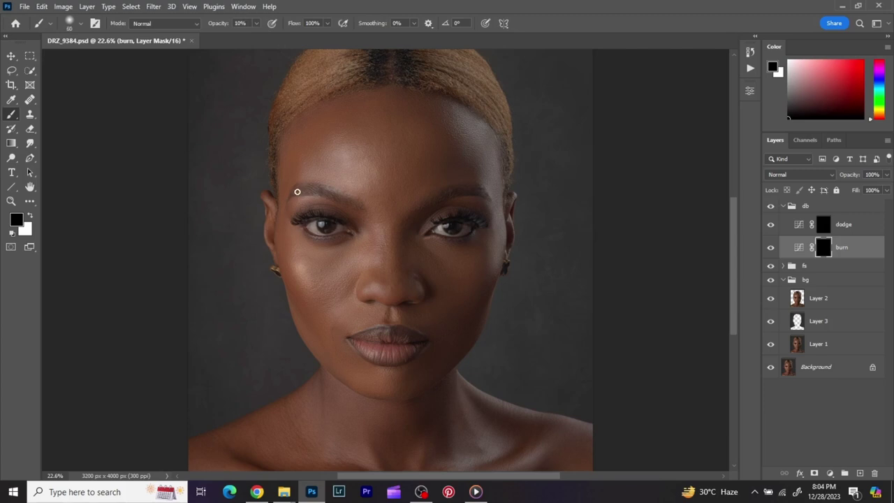
pyautogui.press('x')
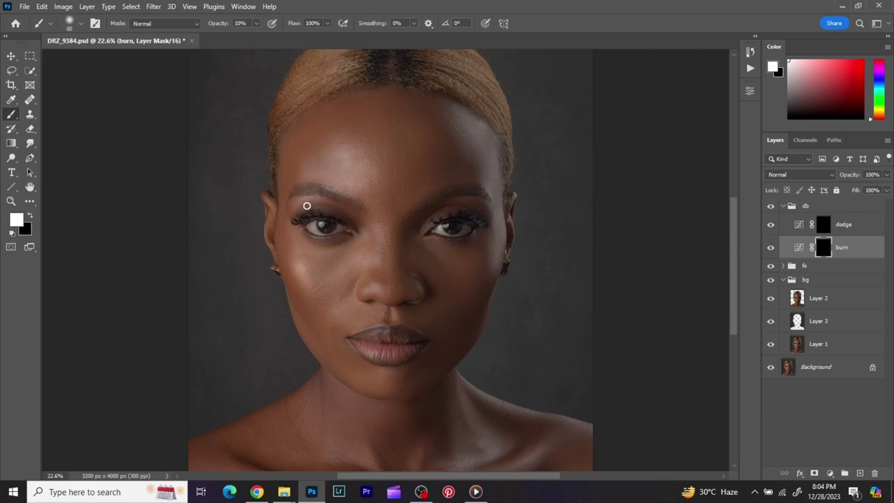
# - Revert the document history to the state before the first brush stroke on the burn mask
pyautogui.click(750, 59)
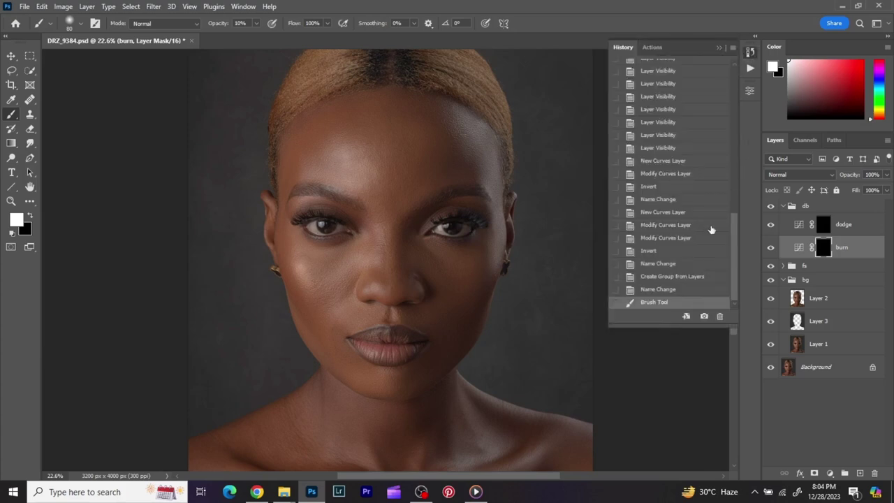
pyautogui.click(658, 289)
pyautogui.click(749, 53)
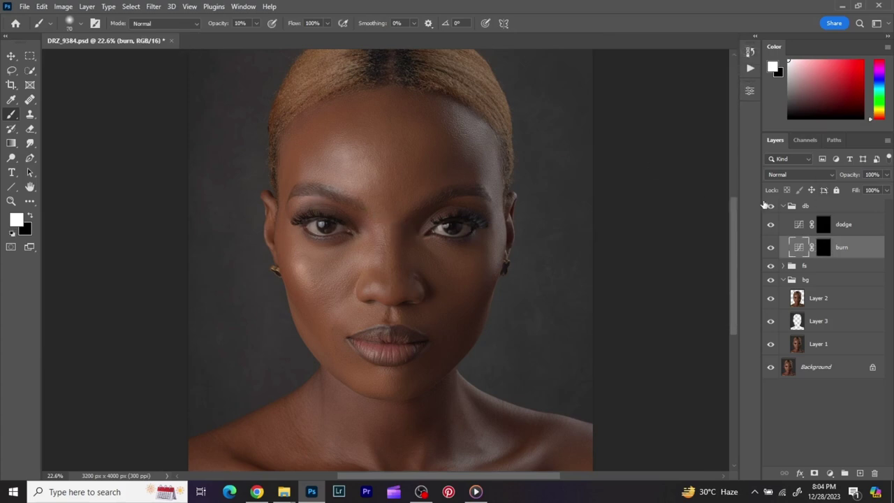
# - Try burning on the mask again, compare the burn layer hidden and shown, and revert to the state before the strokes
pyautogui.click(820, 248)
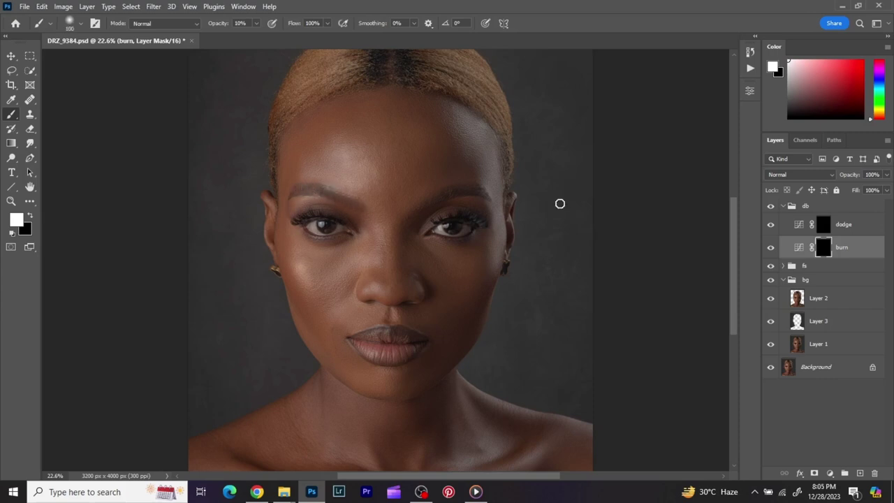
pyautogui.click(772, 247)
pyautogui.click(771, 247)
pyautogui.click(750, 50)
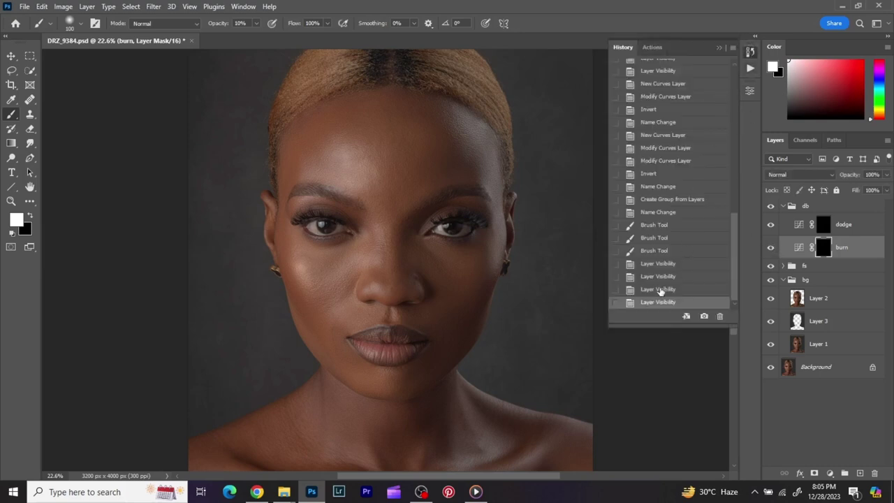
pyautogui.click(661, 213)
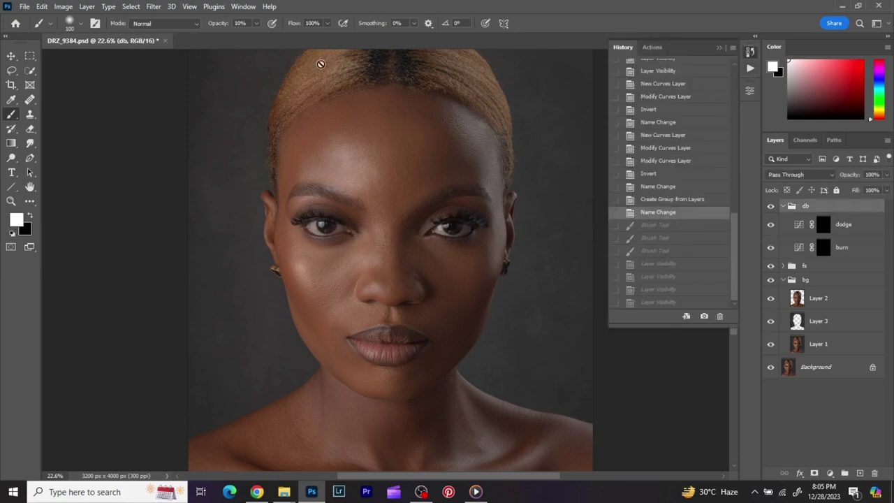
# - Set the brush opacity to 15% and paint white on the burn mask over the eyebrow on the portrait's left side
pyautogui.click(241, 23)
pyautogui.write('15')
pyautogui.click(689, 211)
pyautogui.click(825, 249)
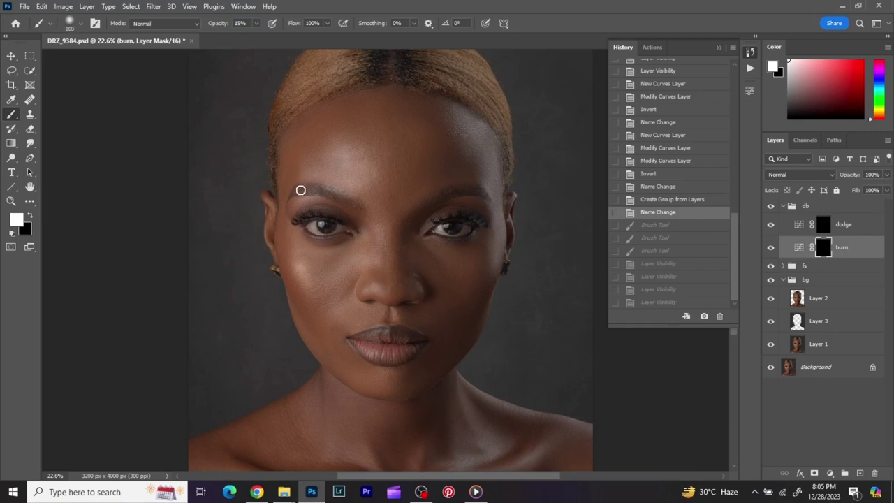
pyautogui.moveTo(302, 189); pyautogui.dragTo(357, 204)
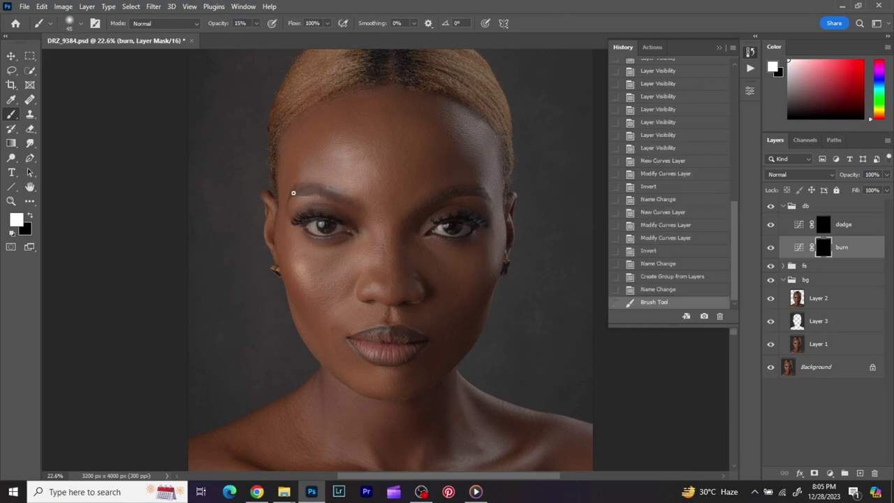
pyautogui.click(291, 195)
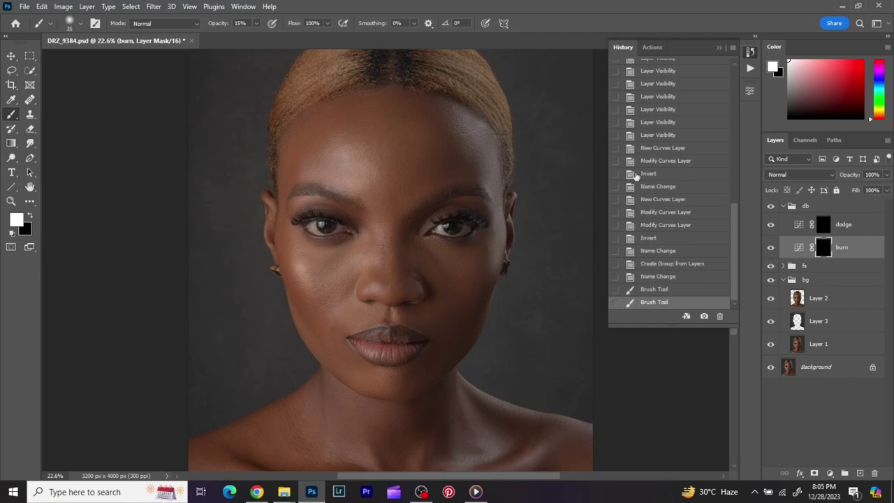
# - Compare the portrait with the burn layer hidden and shown, examining the darkened eyebrow
pyautogui.click(771, 247)
pyautogui.click(771, 246)
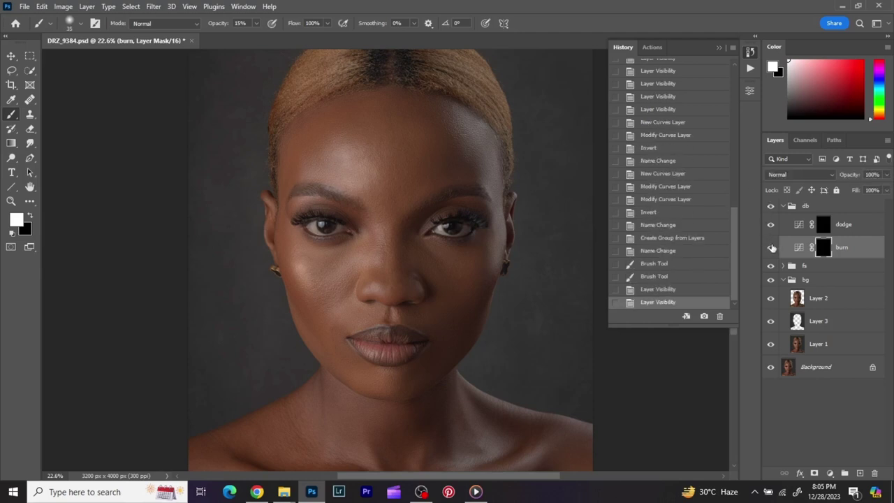
pyautogui.click(771, 247)
pyautogui.click(771, 246)
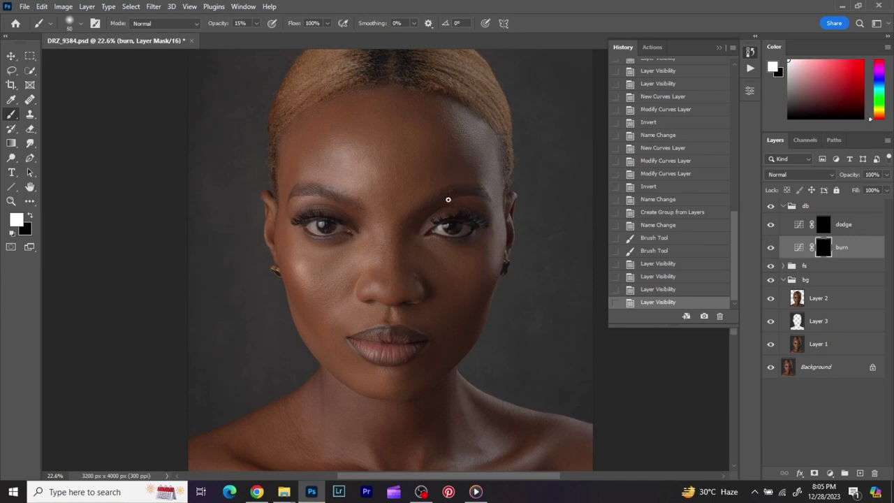
# - Paint white on the burn mask over the eyebrow on the portrait's right side to darken it
pyautogui.moveTo(417, 208)
pyautogui.mouseDown()
pyautogui.moveTo(466, 188)
pyautogui.moveTo(501, 204)
pyautogui.mouseUp()
pyautogui.click(479, 190)
pyautogui.click(467, 190)
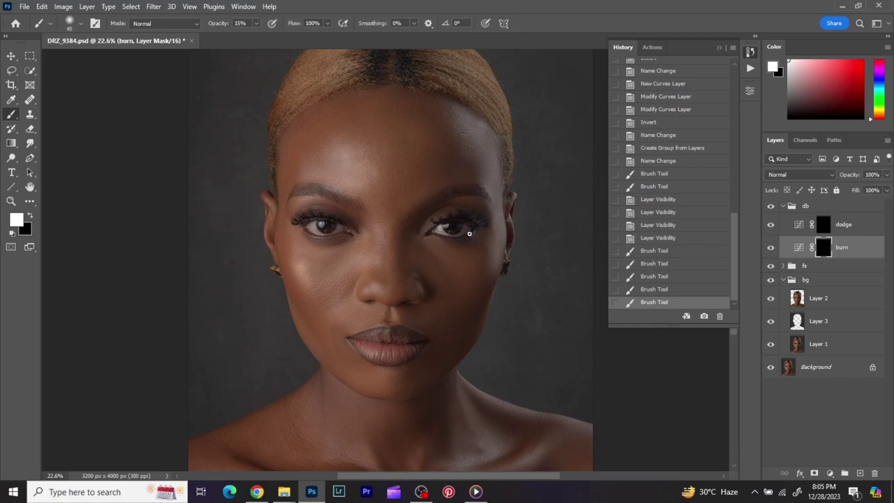
# - Paint white on the burn mask along the lower lash lines of both eyes with a 45 px brush
pyautogui.click(422, 238)
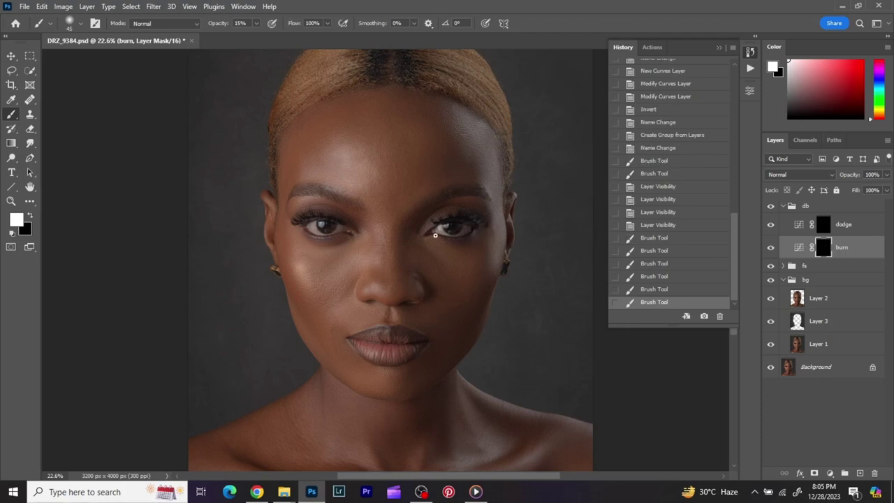
pyautogui.click(488, 223)
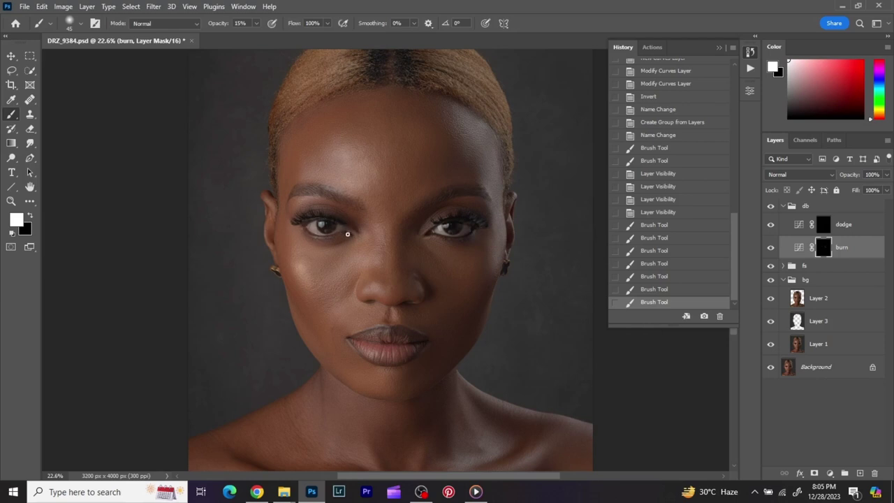
pyautogui.click(348, 234)
pyautogui.click(303, 227)
# - Enlarge the brush and paint white on the burn mask over the upper eyelids of both eyes
pyautogui.press(']')
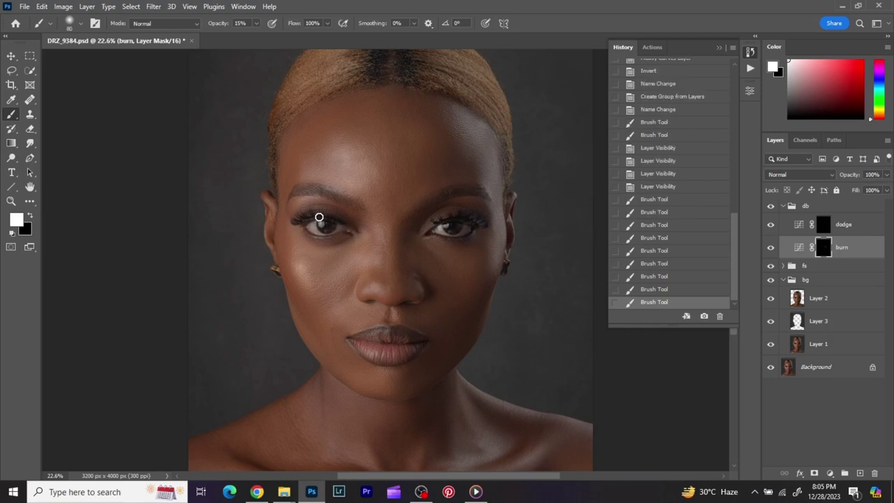
pyautogui.press(']')
pyautogui.press(']')
pyautogui.moveTo(343, 208)
pyautogui.mouseDown()
pyautogui.moveTo(310, 208)
pyautogui.moveTo(329, 207)
pyautogui.moveTo(356, 227)
pyautogui.mouseUp()
pyautogui.moveTo(304, 208); pyautogui.dragTo(320, 229)
pyautogui.press('[')
pyautogui.moveTo(455, 210)
pyautogui.mouseDown()
pyautogui.moveTo(423, 226)
pyautogui.moveTo(472, 218)
pyautogui.mouseUp()
pyautogui.moveTo(461, 215); pyautogui.dragTo(466, 224)
pyautogui.click(467, 224)
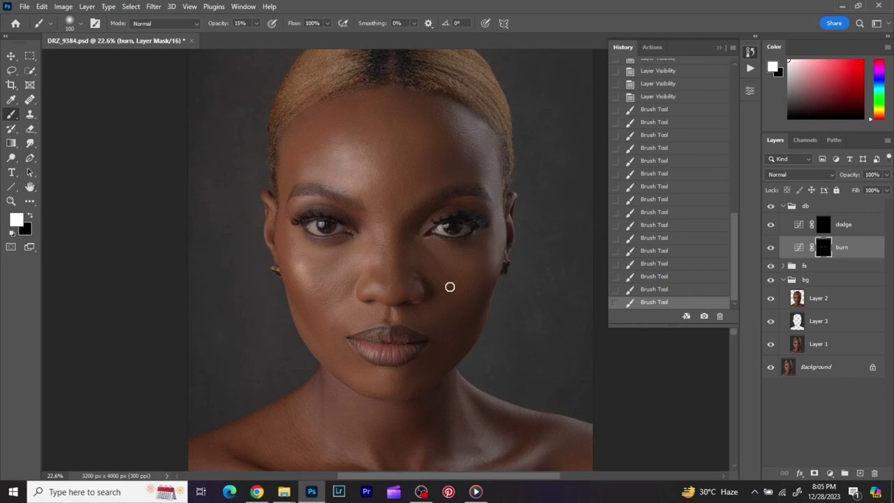
# - Paint white on the burn mask along the outer cheek contour on the portrait's left side with a 175 px brush
pyautogui.press(']')
pyautogui.press(']')
pyautogui.press(']')
pyautogui.moveTo(284, 234); pyautogui.dragTo(320, 315)
pyautogui.moveTo(294, 273); pyautogui.dragTo(286, 244)
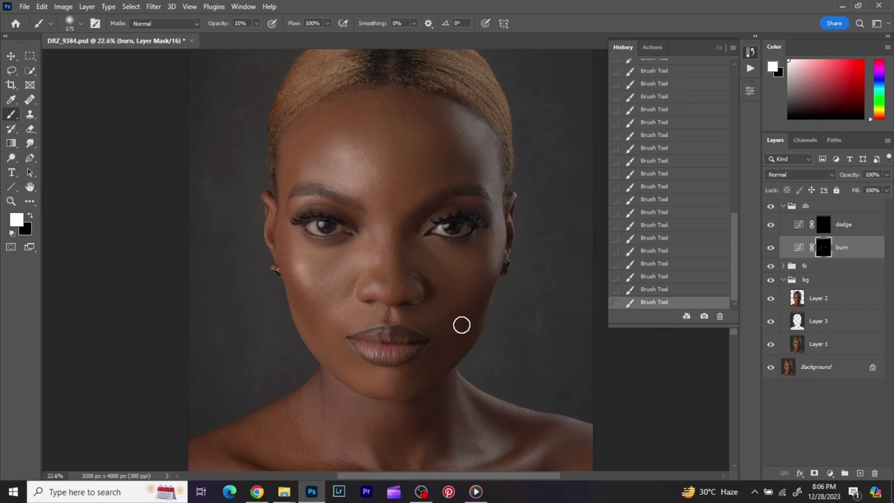
pyautogui.press(']')
# - Undo the last burn stroke and paint white on the burn mask beneath the lower lip with a smaller brush
pyautogui.press('[')
pyautogui.press('[')
pyautogui.press('[')
pyautogui.press('[')
pyautogui.press('[')
pyautogui.click(652, 289)
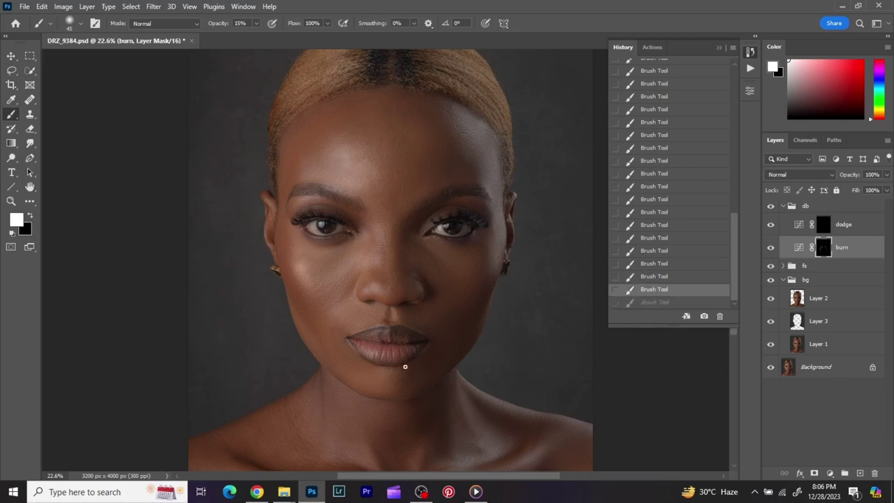
pyautogui.click(396, 367)
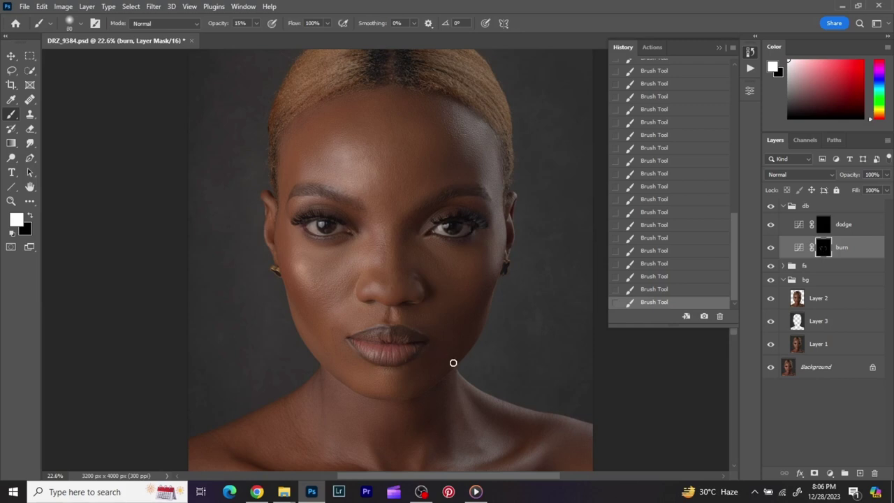
pyautogui.press(']')
pyautogui.press(']')
pyautogui.press(']')
pyautogui.press(']')
pyautogui.press(']')
pyautogui.press('[')
pyautogui.press('[')
pyautogui.press('[')
pyautogui.press('[')
pyautogui.press('[')
# - Paint white on the dodge mask over the facial highlights, starting under the eye on the portrait's left side, varying the brush size
pyautogui.click(827, 227)
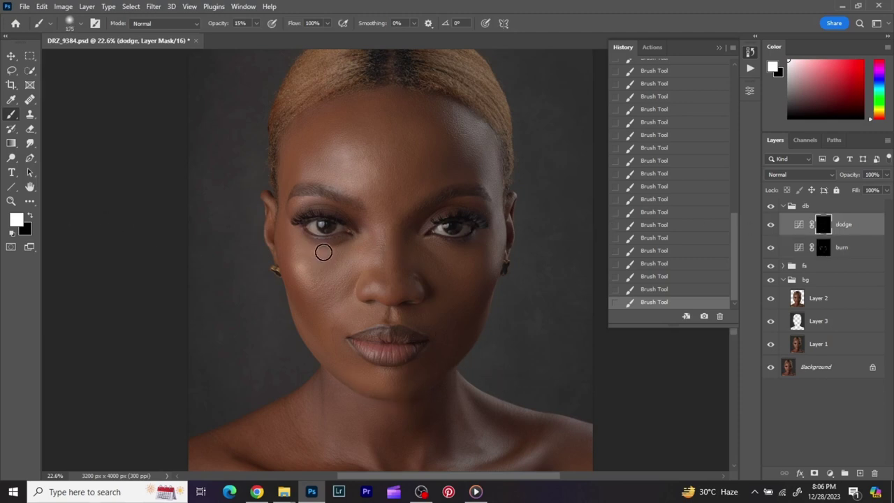
pyautogui.press(']')
pyautogui.press('[')
pyautogui.press(']')
pyautogui.press(']')
pyautogui.press(']')
pyautogui.press('[')
pyautogui.press('[')
pyautogui.press('[')
pyautogui.press(']')
pyautogui.press(']')
pyautogui.press('[')
pyautogui.press('[')
pyautogui.press(']')
pyautogui.press('[')
pyautogui.press('[')
pyautogui.press('[')
# - Paint white on the dodge mask over the forehead with a brush up to 500 px, and between the eyebrows with a smaller one
pyautogui.press(']')
pyautogui.press(']')
pyautogui.press(']')
pyautogui.press(']')
pyautogui.press(']')
pyautogui.press(']')
pyautogui.press(']')
pyautogui.press(']')
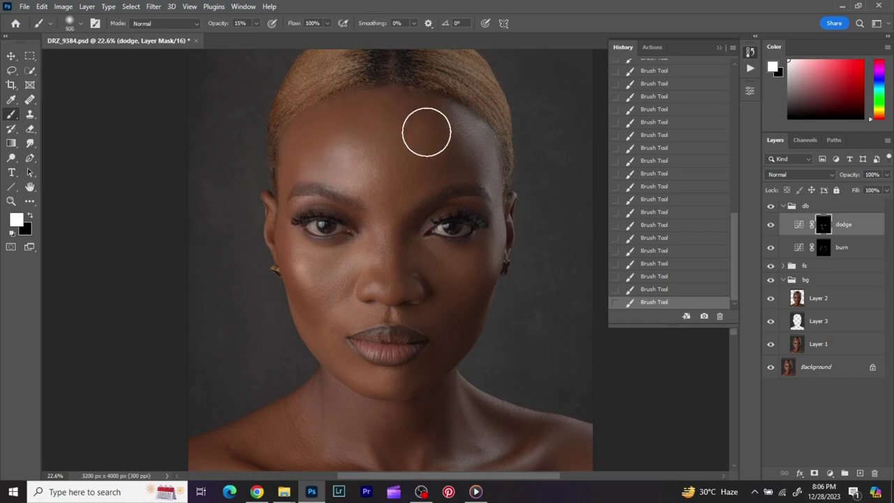
pyautogui.press('[')
pyautogui.press('[')
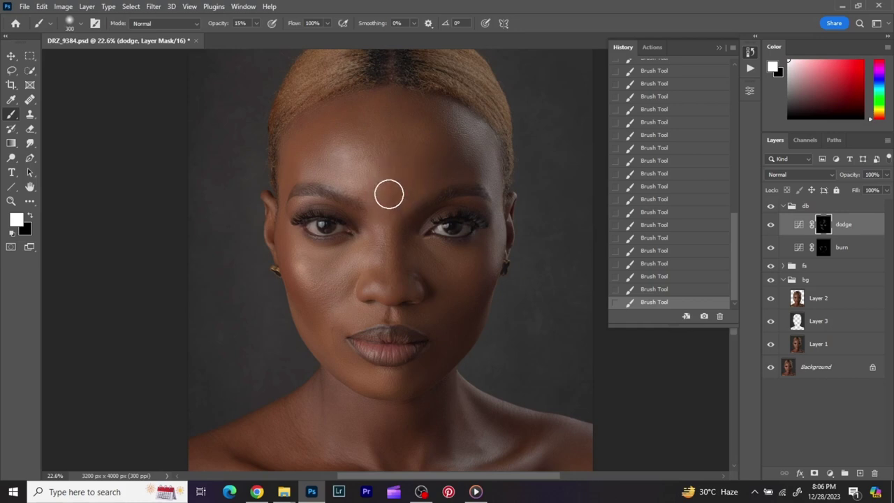
pyautogui.press(']')
pyautogui.press(']')
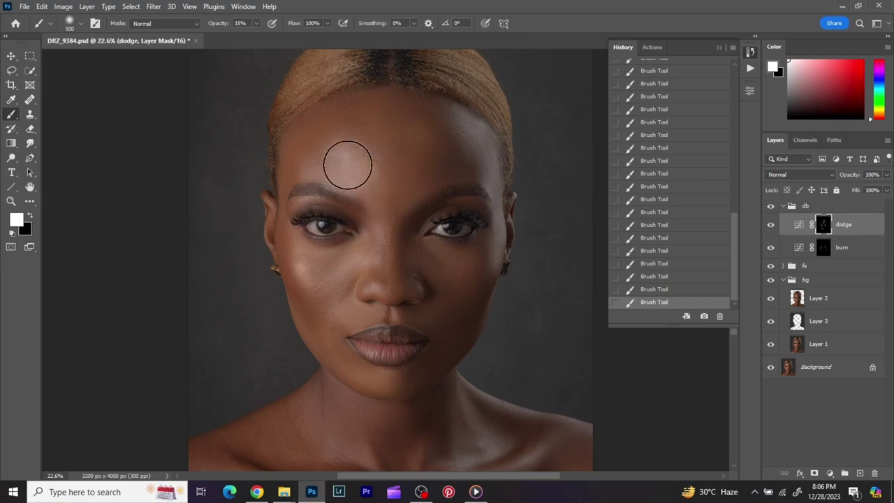
pyautogui.press(']')
pyautogui.press(']')
pyautogui.press('[')
pyautogui.press('[')
pyautogui.press('[')
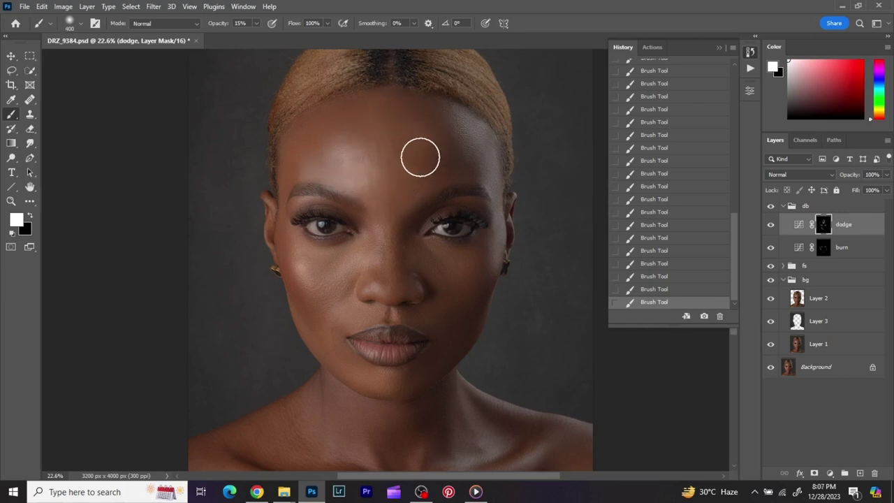
pyautogui.press('[')
pyautogui.press('[')
pyautogui.press('[')
pyautogui.press('[')
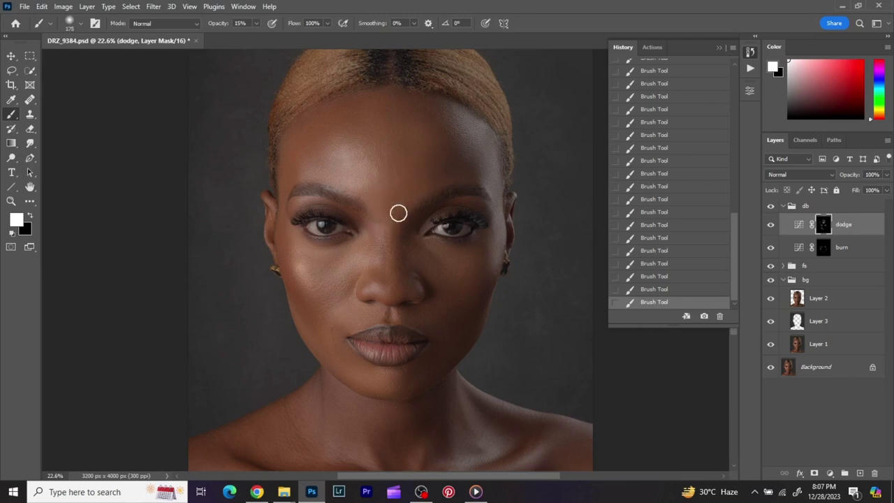
pyautogui.press('[')
# - Paint white on the burn mask around the nose, and soften the shading on the nose tip with a 175 px black brush
pyautogui.click(822, 249)
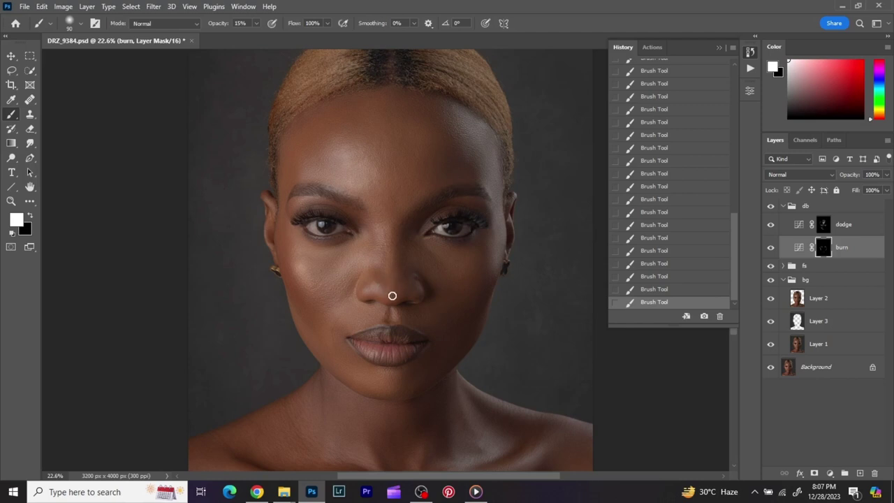
pyautogui.press(']')
pyautogui.press(']')
pyautogui.click(30, 216)
pyautogui.press(']')
pyautogui.press(']')
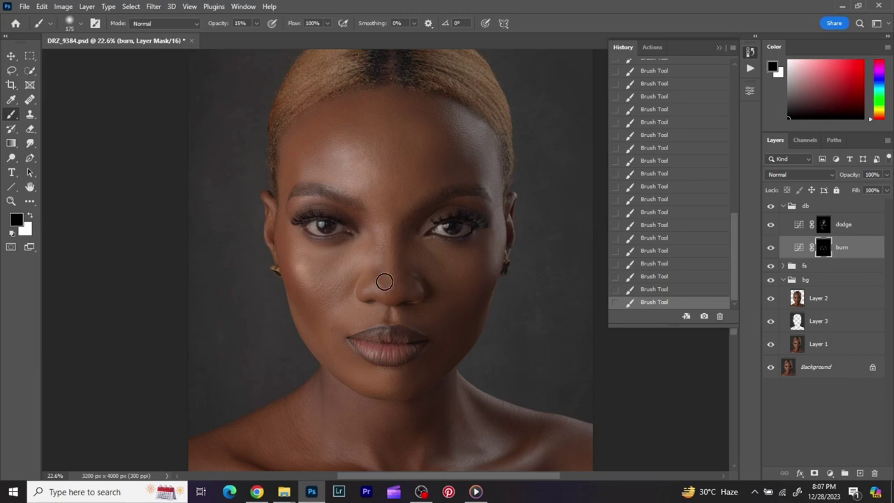
# - Paint white on the burn mask along the side of the nose and compare the burn layer hidden and shown
pyautogui.click(30, 217)
pyautogui.press('[')
pyautogui.press('[')
pyautogui.press('[')
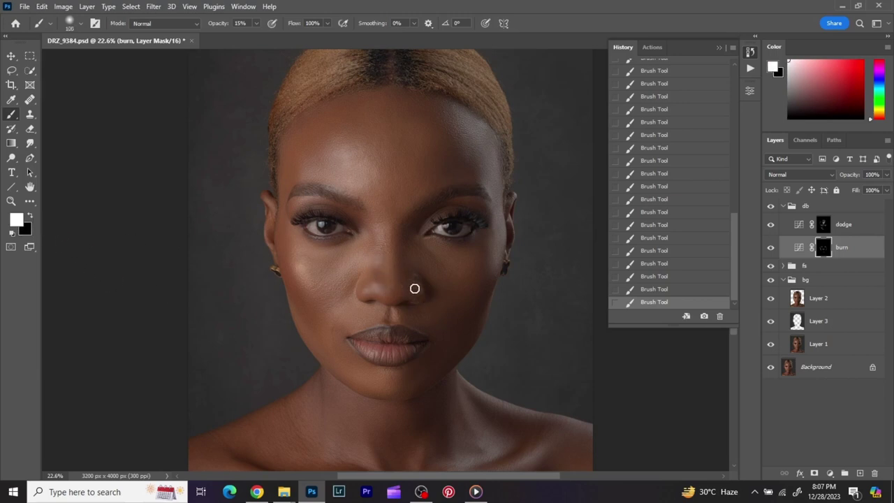
pyautogui.click(771, 249)
pyautogui.click(772, 249)
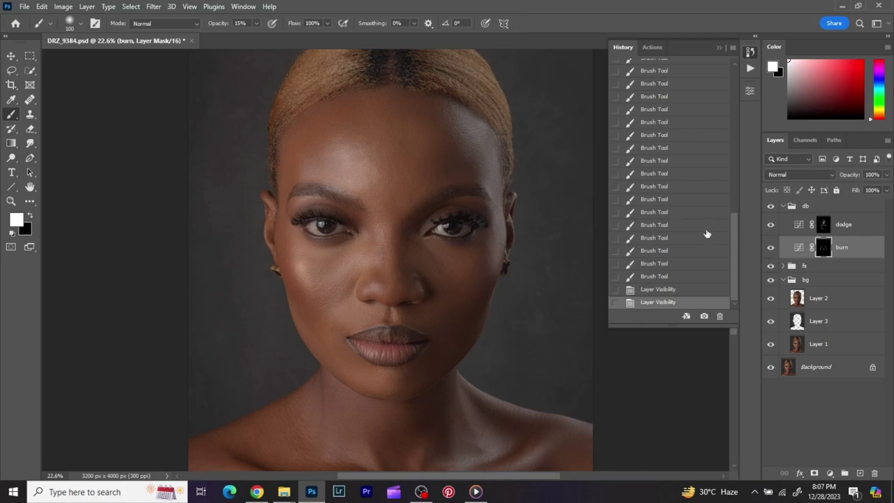
# - Erase burning from the nose with a 200 px black brush at 100% opacity and compare the burn layer hidden and shown
pyautogui.click(30, 215)
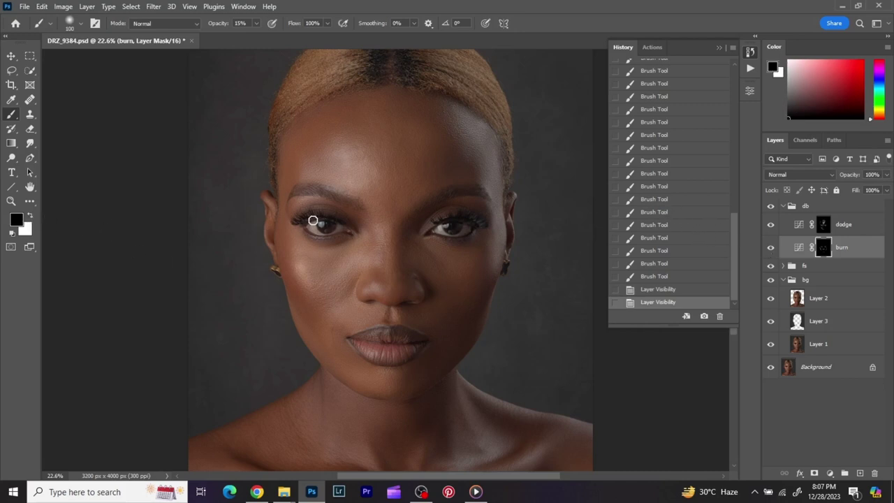
pyautogui.press(']')
pyautogui.press(']')
pyautogui.press(']')
pyautogui.press(']')
pyautogui.click(257, 24)
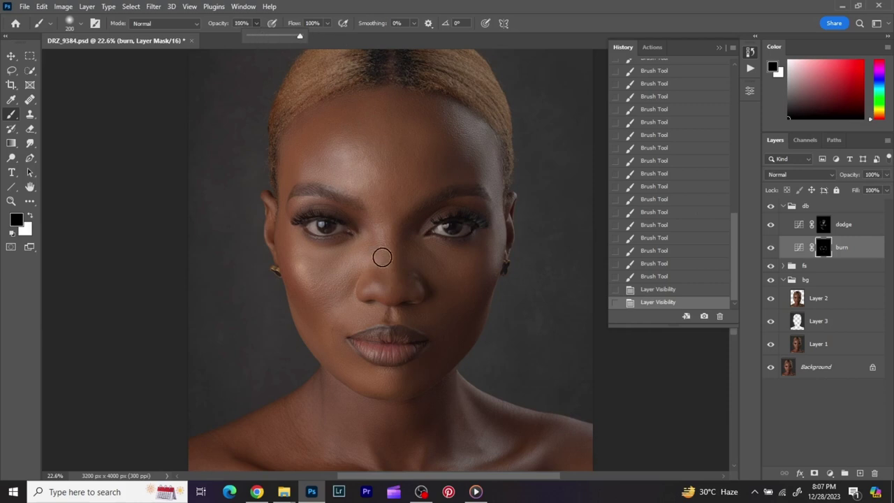
pyautogui.press('0')
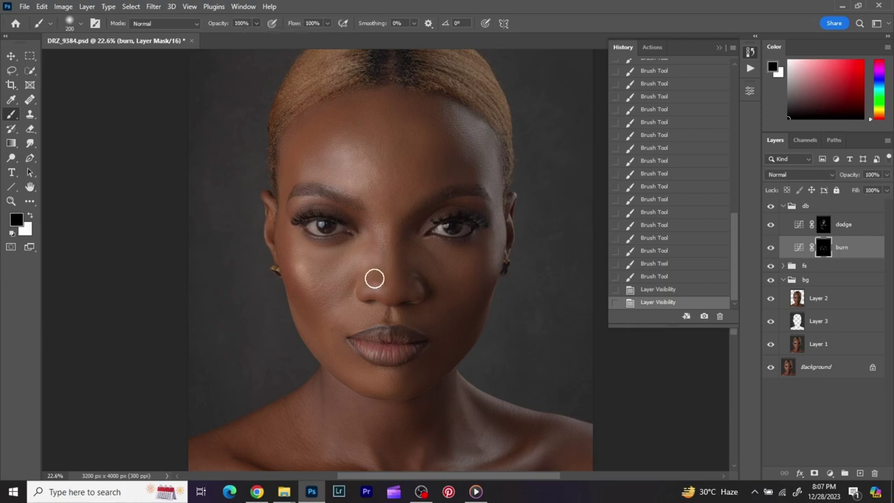
pyautogui.click(375, 279)
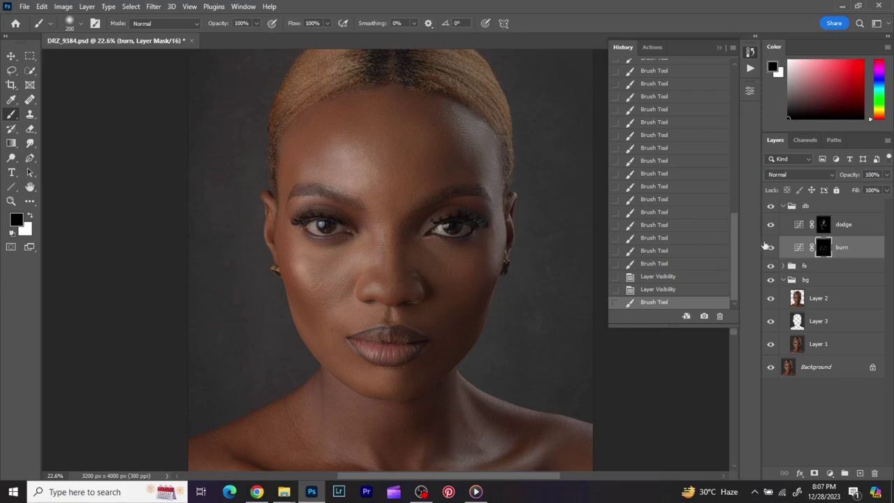
pyautogui.click(772, 248)
pyautogui.click(772, 248)
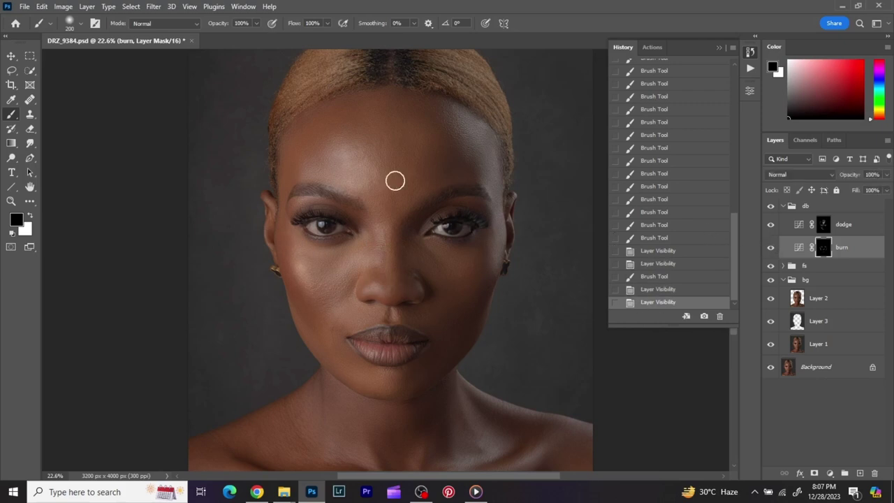
# - Set the brush opacity to 15% and paint white on the burn mask along both sides of the nose
pyautogui.click(247, 22)
pyautogui.write('15')
pyautogui.click(31, 216)
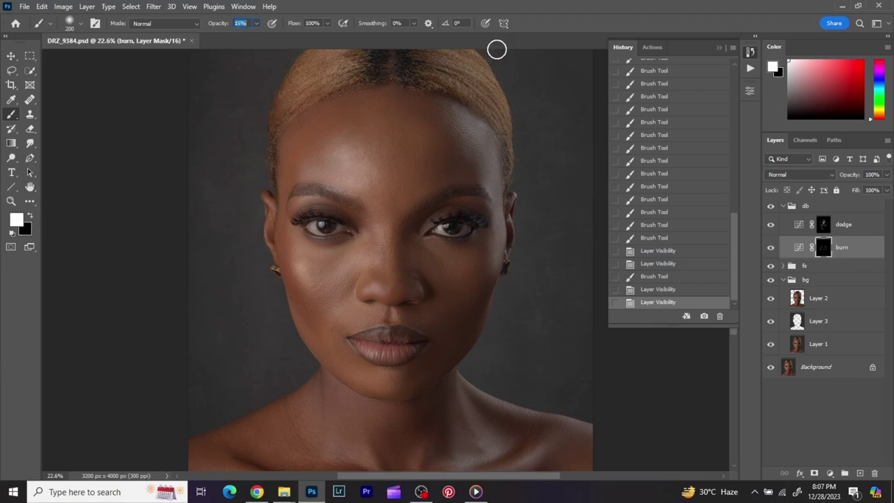
pyautogui.press('[')
# - Paint black on the burn mask along the nose bridge with a 100 px brush and compare the db group hidden and shown
pyautogui.press('[')
pyautogui.press('[')
pyautogui.press('[')
pyautogui.moveTo(400, 279)
pyautogui.mouseDown()
pyautogui.moveTo(385, 291)
pyautogui.moveTo(377, 280)
pyautogui.moveTo(397, 289)
pyautogui.moveTo(368, 292)
pyautogui.moveTo(411, 275)
pyautogui.mouseUp()
pyautogui.press(']')
pyautogui.press(']')
pyautogui.press(']')
pyautogui.moveTo(371, 300); pyautogui.dragTo(366, 292)
pyautogui.click(30, 217)
pyautogui.press('[')
pyautogui.press('[')
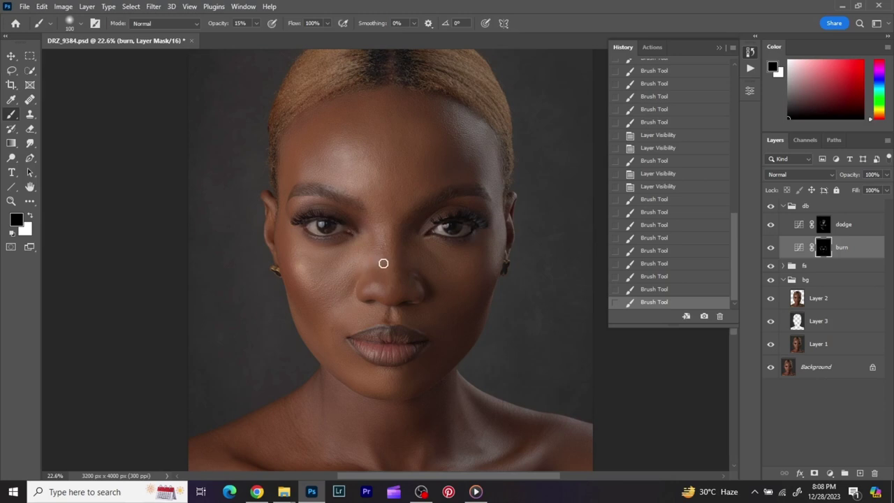
pyautogui.moveTo(384, 264); pyautogui.dragTo(364, 277)
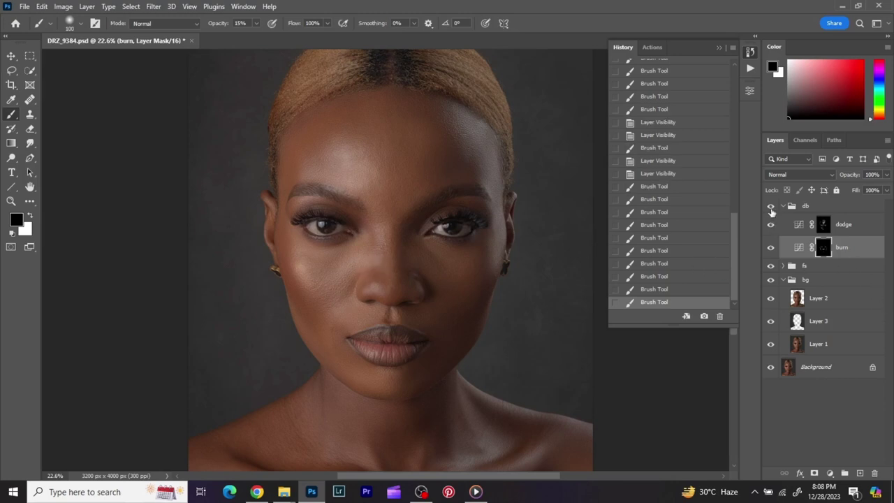
pyautogui.click(771, 209)
pyautogui.click(771, 210)
pyautogui.click(770, 210)
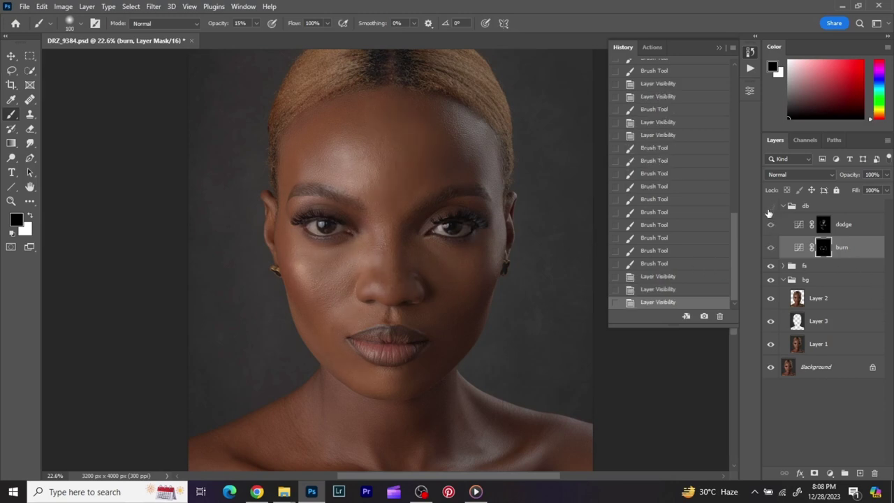
pyautogui.click(769, 208)
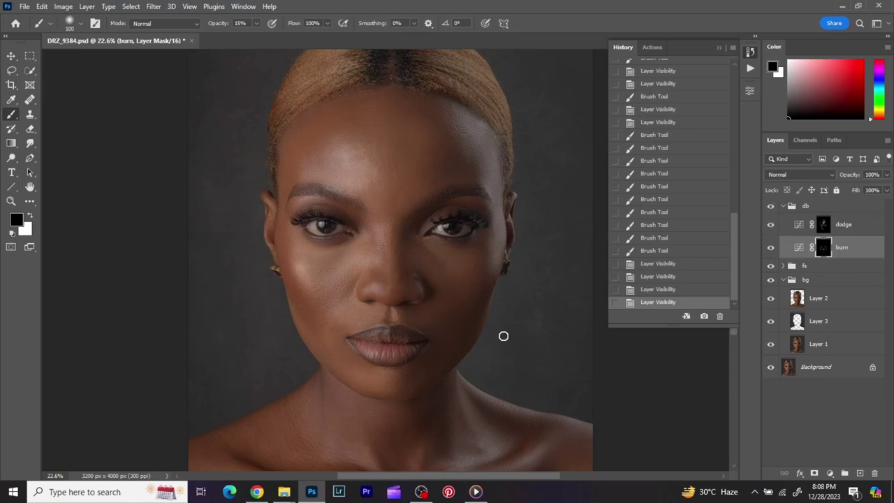
# - Paint black on the burn mask over the area above the upper lip and along the lips with a small brush
pyautogui.click(389, 320)
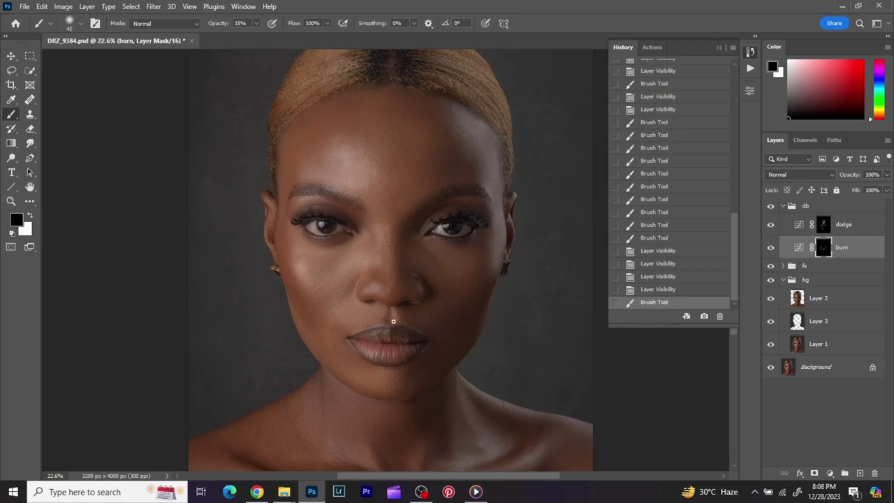
pyautogui.click(395, 319)
pyautogui.click(397, 330)
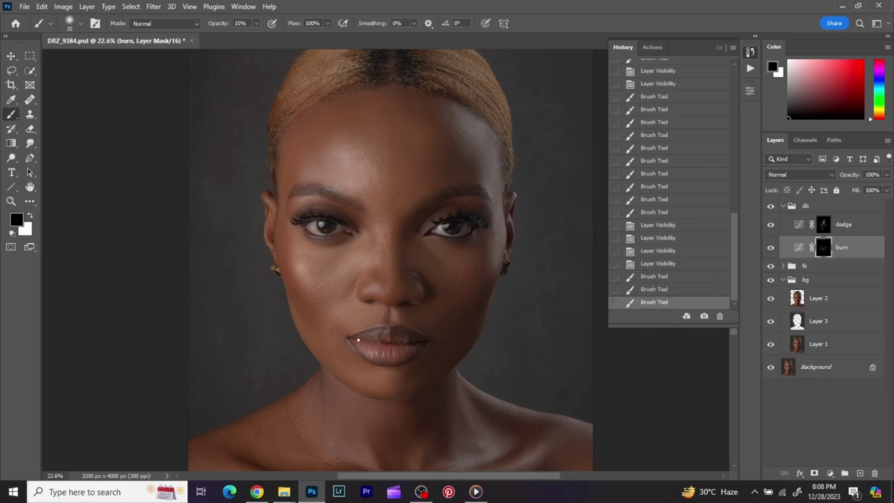
pyautogui.click(391, 343)
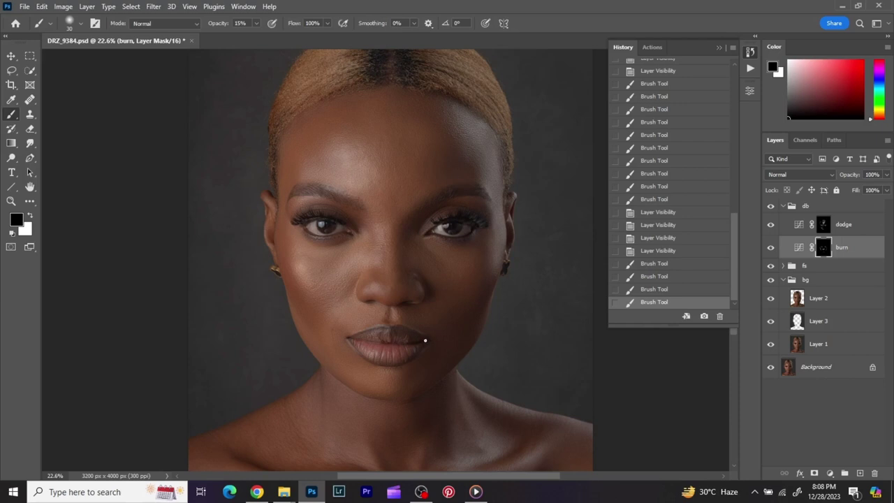
pyautogui.click(425, 340)
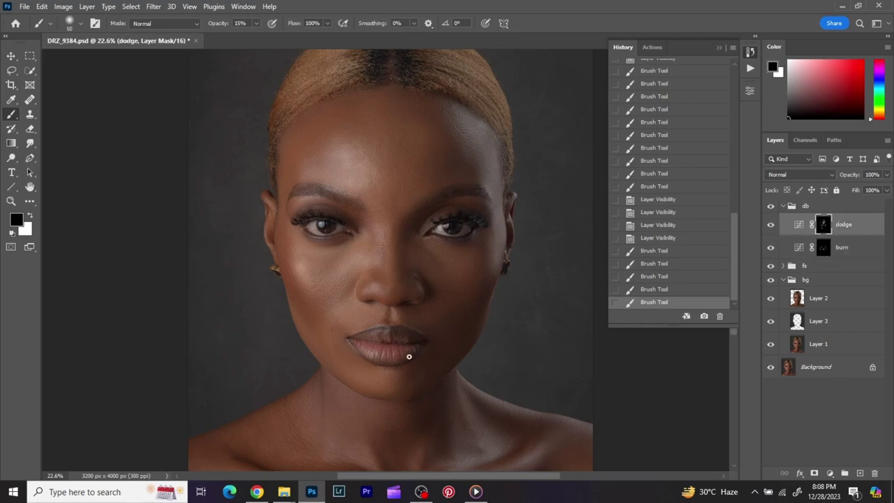
# - Paint black on the dodge mask over the lower lip and along the line between the lips
pyautogui.press(']')
pyautogui.click(389, 354)
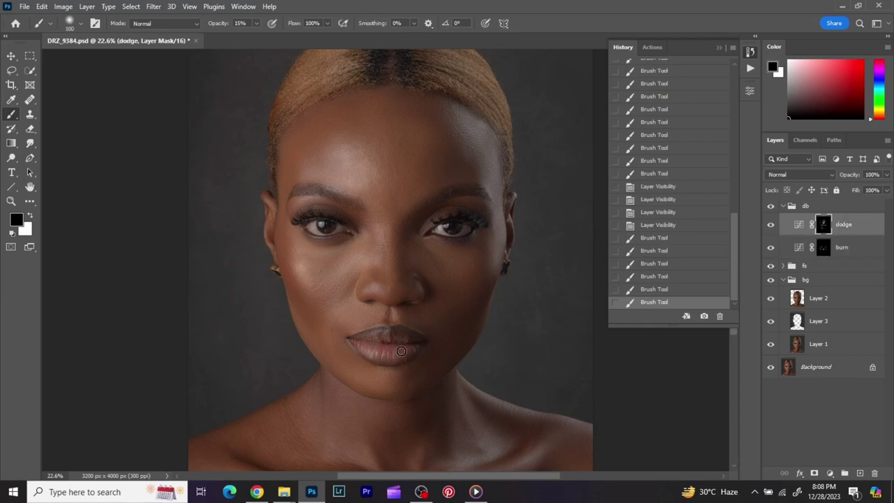
pyautogui.click(403, 352)
pyautogui.click(408, 350)
pyautogui.click(405, 349)
pyautogui.press('[')
pyautogui.moveTo(384, 337)
pyautogui.mouseDown()
pyautogui.moveTo(369, 339)
pyautogui.moveTo(419, 342)
pyautogui.mouseUp()
# - Paint black on the burn mask over the mouth corner and across the lower lip with a brush of about 50 px
pyautogui.click(820, 250)
pyautogui.press('[')
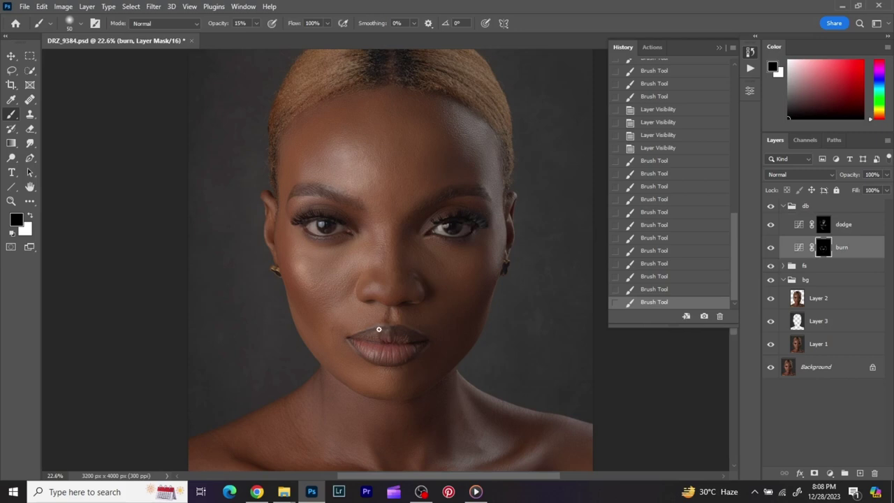
pyautogui.moveTo(422, 340); pyautogui.dragTo(419, 347)
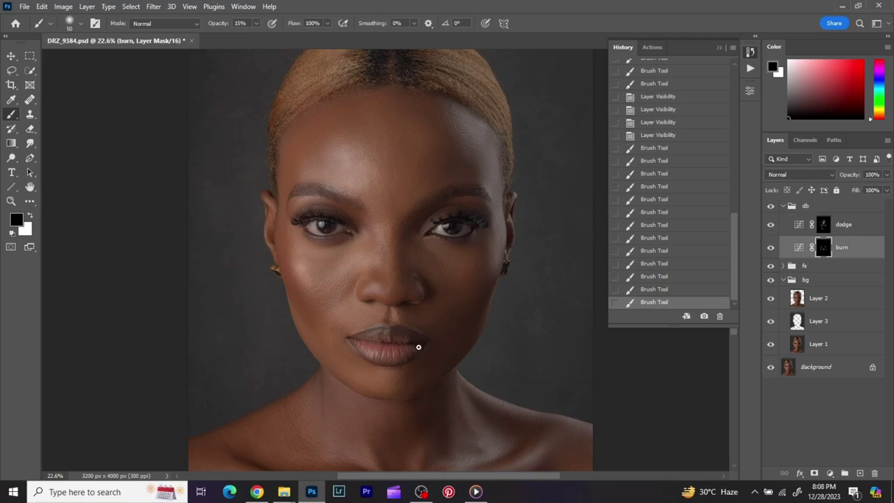
pyautogui.press('[')
pyautogui.moveTo(364, 346)
pyautogui.mouseDown()
pyautogui.moveTo(423, 342)
pyautogui.moveTo(436, 350)
pyautogui.mouseUp()
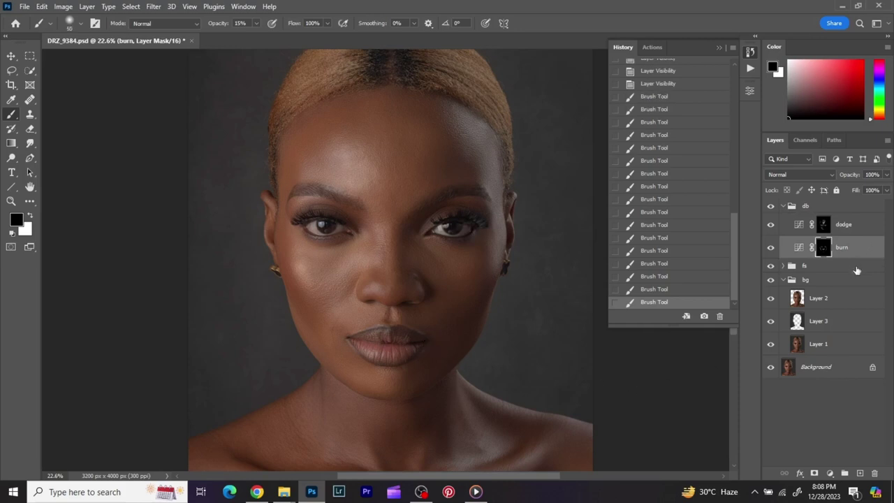
# - Compare the db group hidden and shown, and paint black on the dodge mask over the lips with a brush of 60 to 90 px
pyautogui.click(771, 209)
pyautogui.click(771, 209)
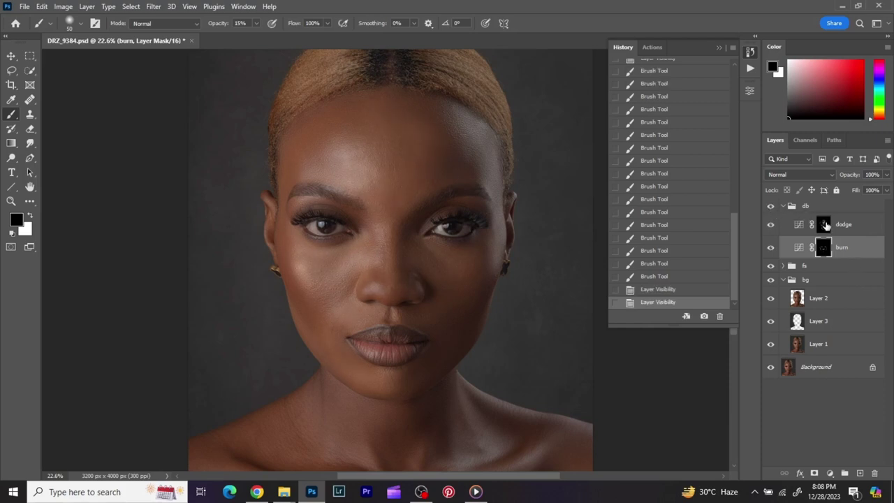
pyautogui.click(824, 224)
pyautogui.press('[')
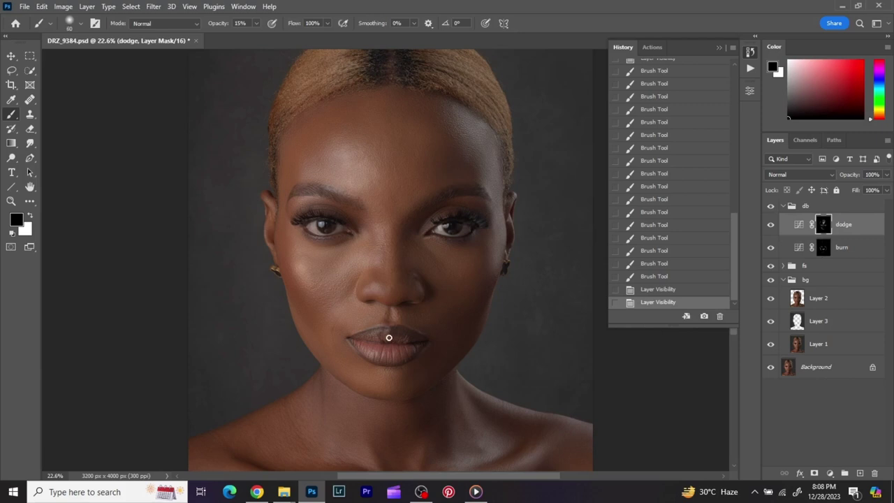
pyautogui.moveTo(378, 338)
pyautogui.mouseDown()
pyautogui.moveTo(415, 335)
pyautogui.moveTo(408, 352)
pyautogui.mouseUp()
pyautogui.moveTo(409, 353); pyautogui.dragTo(414, 348)
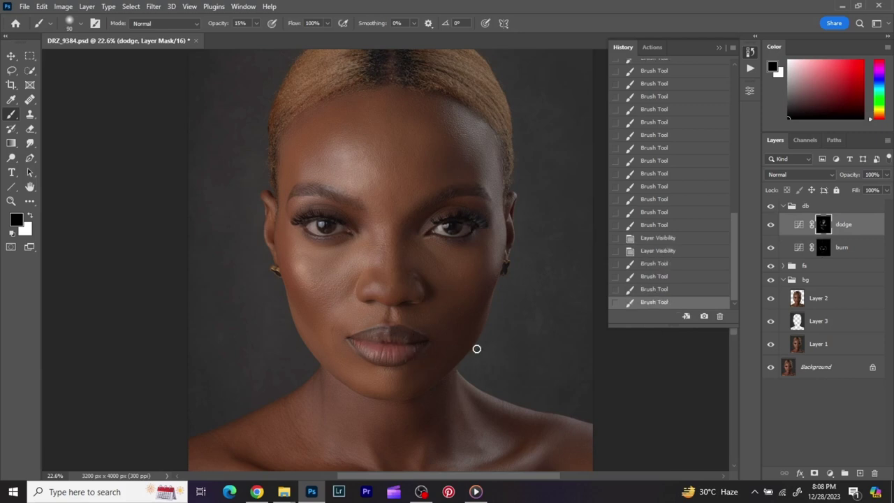
pyautogui.press('[')
pyautogui.press('[')
pyautogui.click(394, 320)
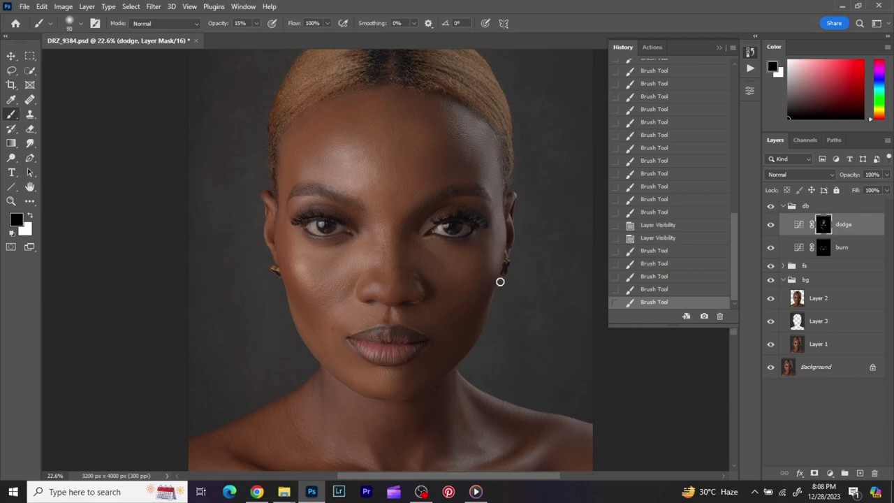
# - Paint black on the dodge mask down the nose bridge with a 125 px brush
pyautogui.press(']')
pyautogui.press(']')
pyautogui.moveTo(387, 229); pyautogui.dragTo(388, 276)
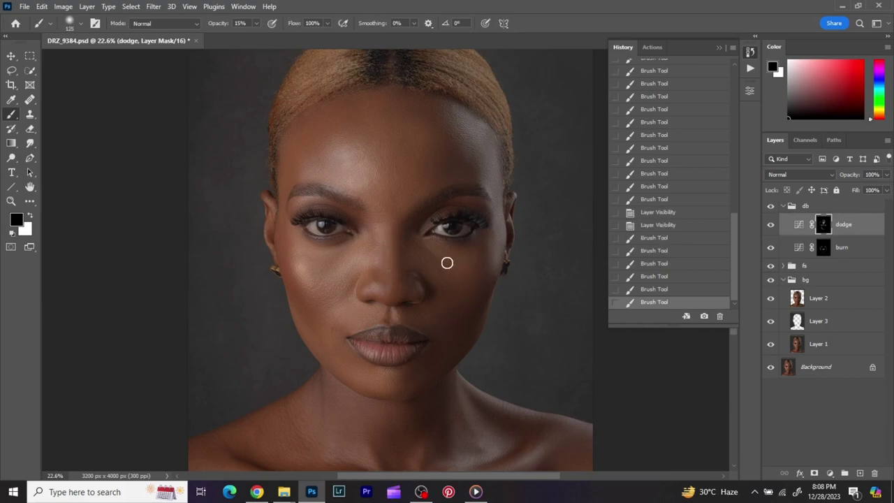
# - Examine the dodge and burn effect on the face and the whole portrait by repeatedly hiding and showing the db group
pyautogui.click(771, 207)
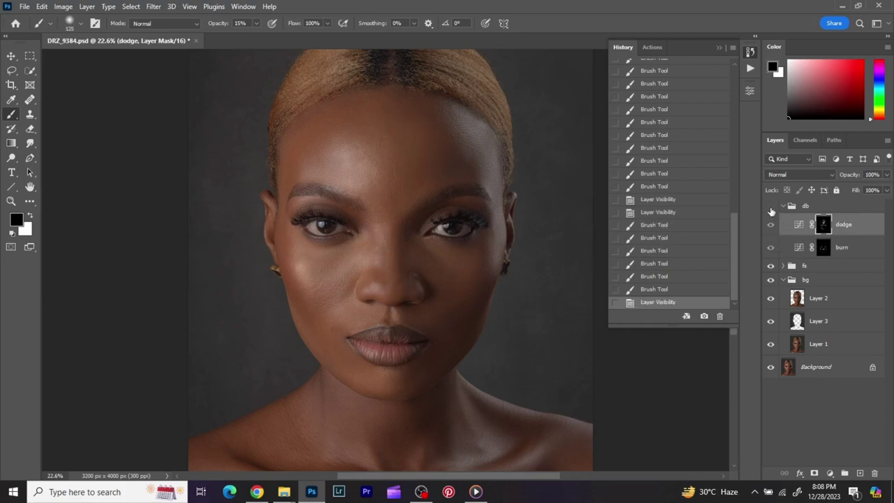
pyautogui.click(771, 207)
pyautogui.click(771, 207)
pyautogui.click(771, 207)
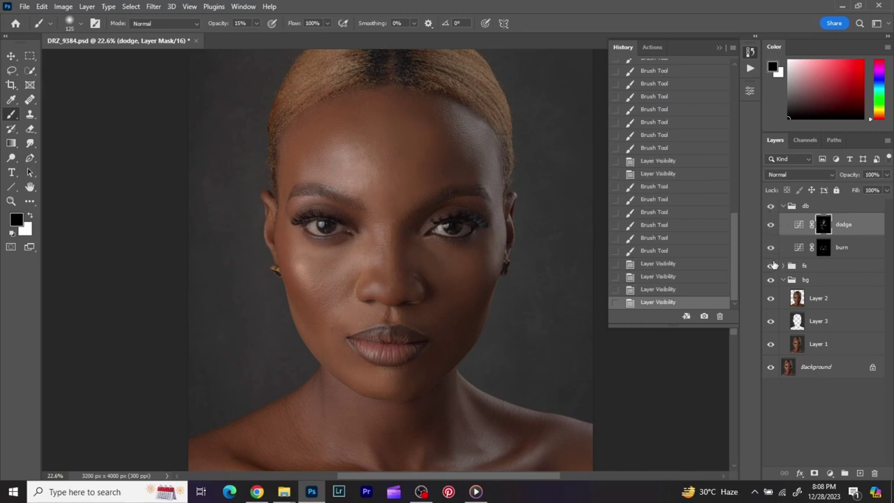
pyautogui.scroll(-3, 485, 225)
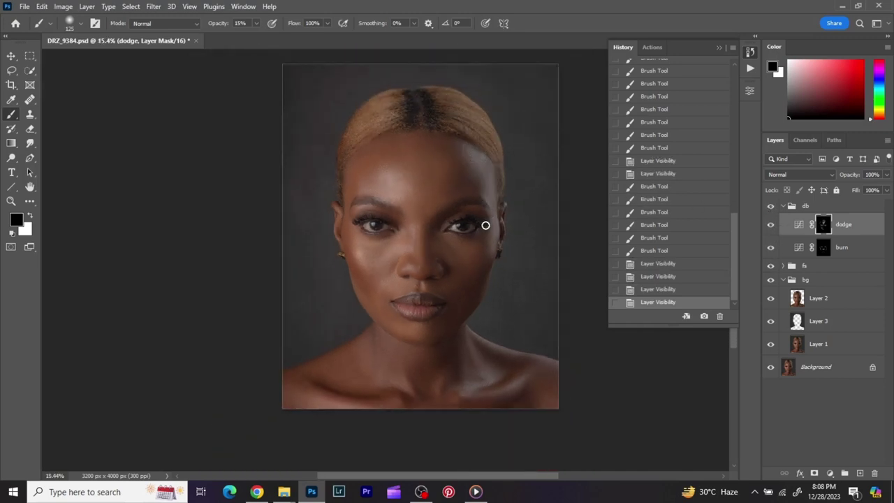
pyautogui.click(772, 207)
pyautogui.click(772, 207)
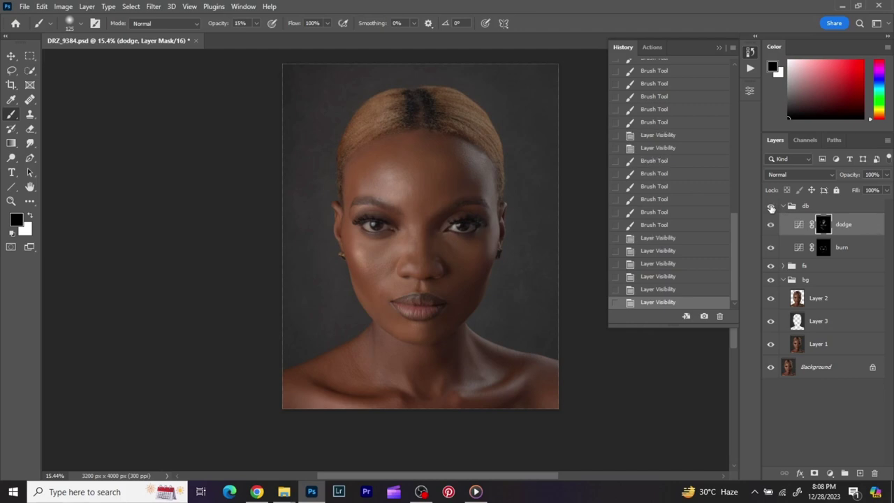
pyautogui.click(771, 207)
pyautogui.click(771, 207)
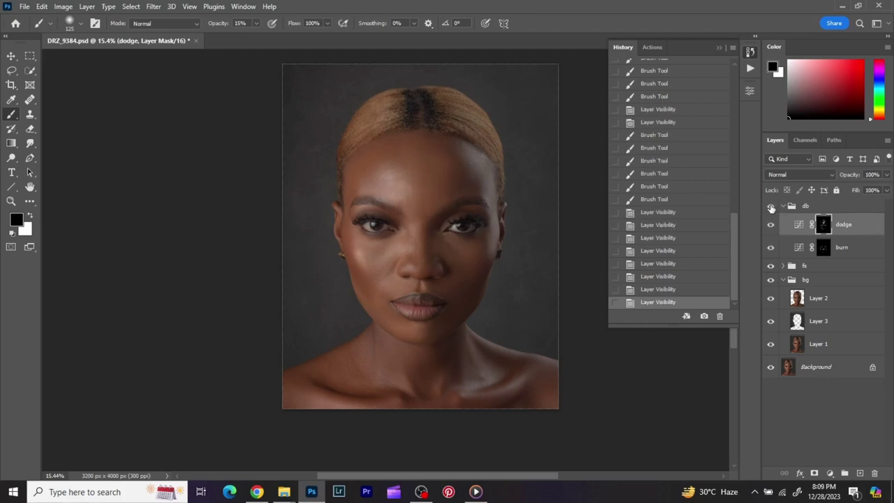
pyautogui.click(771, 207)
pyautogui.click(772, 206)
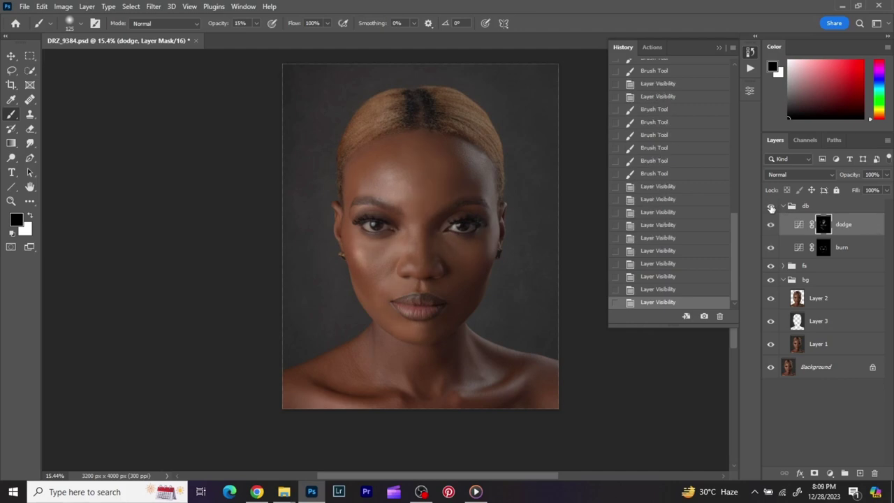
# - Paint white on the dodge mask along the outer cheek, jawline and chin on the face's brighter side with a brush of up to 200 px
pyautogui.click(823, 247)
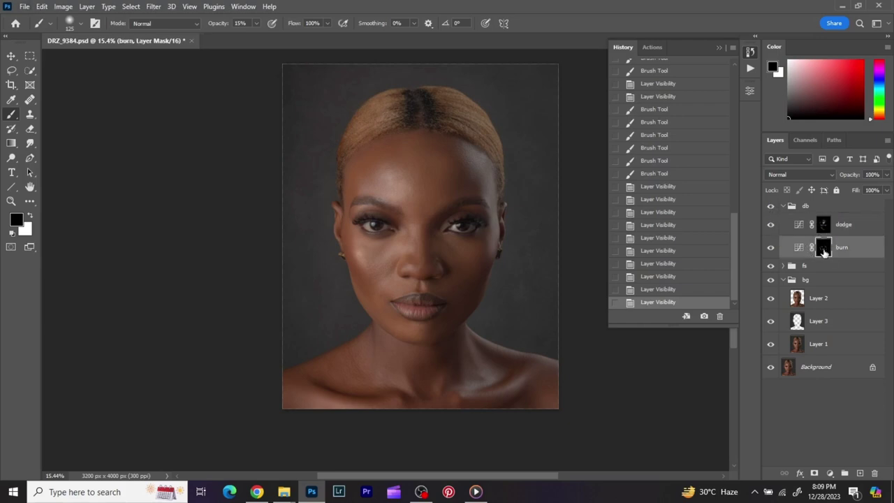
pyautogui.click(823, 224)
pyautogui.scroll(3, 489, 257)
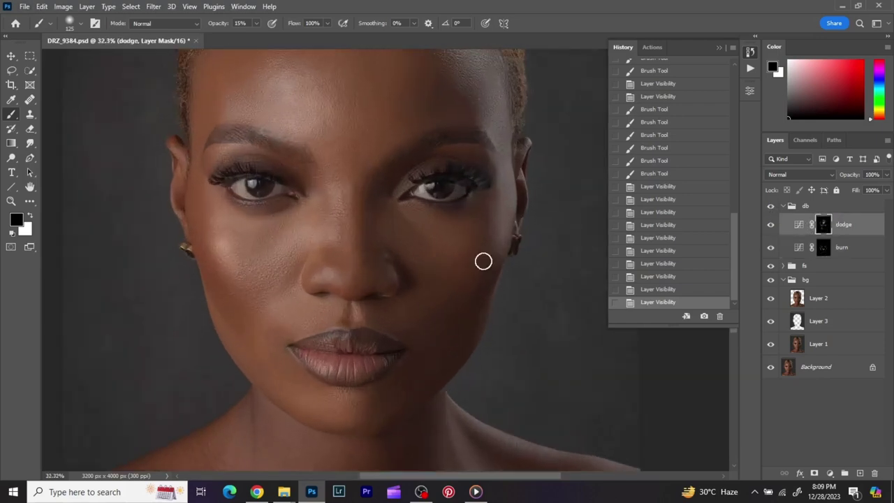
pyautogui.press('x')
pyautogui.press(']')
pyautogui.press(']')
pyautogui.press(']')
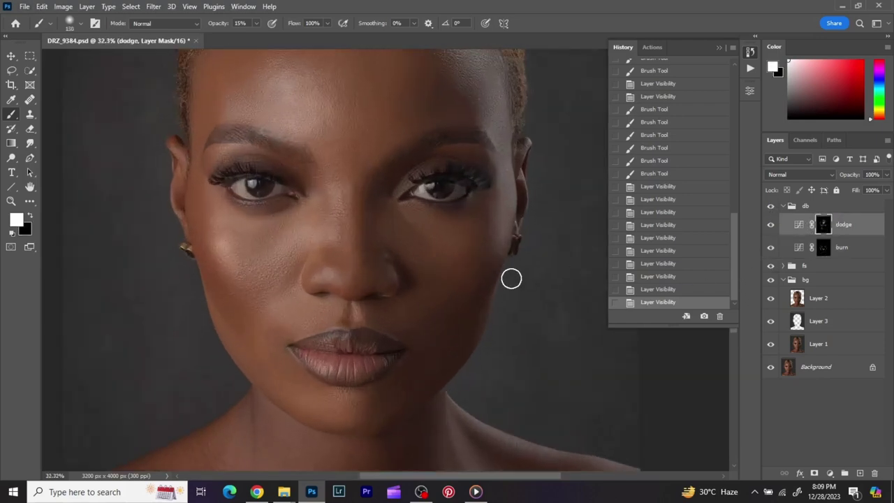
pyautogui.moveTo(197, 196); pyautogui.dragTo(244, 331)
pyautogui.moveTo(227, 300)
pyautogui.mouseDown()
pyautogui.moveTo(254, 370)
pyautogui.moveTo(223, 295)
pyautogui.moveTo(256, 355)
pyautogui.moveTo(278, 378)
pyautogui.moveTo(253, 336)
pyautogui.moveTo(285, 379)
pyautogui.moveTo(243, 343)
pyautogui.moveTo(200, 265)
pyautogui.moveTo(248, 353)
pyautogui.moveTo(303, 381)
pyautogui.moveTo(264, 350)
pyautogui.moveTo(323, 408)
pyautogui.moveTo(277, 380)
pyautogui.mouseUp()
pyautogui.moveTo(277, 380)
pyautogui.mouseDown()
pyautogui.moveTo(339, 418)
pyautogui.moveTo(315, 395)
pyautogui.mouseUp()
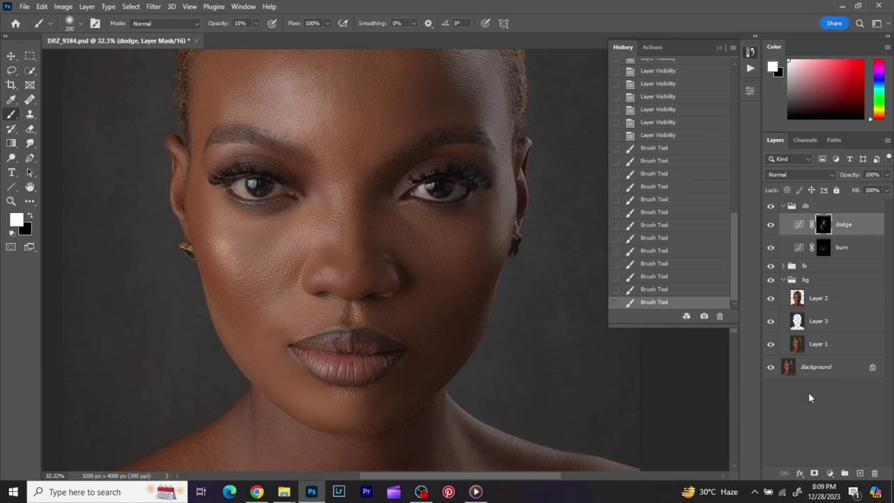
# - Check the cheek and jawline dodging with the db group hidden and shown, up close and farther out
pyautogui.click(771, 213)
pyautogui.click(771, 213)
pyautogui.scroll(-3, 572, 238)
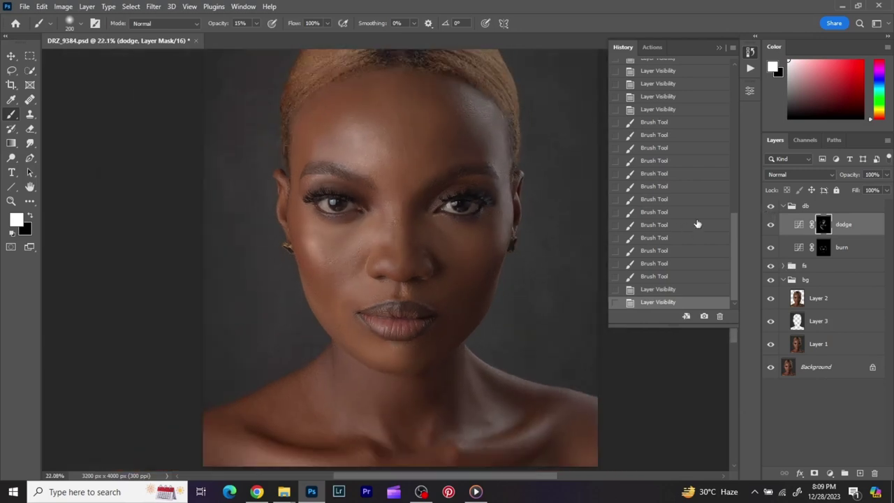
pyautogui.click(770, 208)
pyautogui.click(771, 208)
pyautogui.scroll(-2, 549, 259)
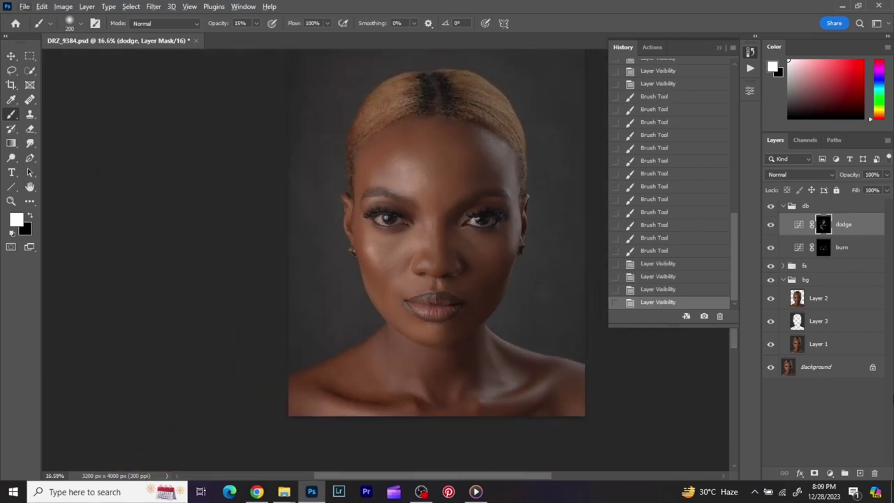
# - Paint white on the burn mask down the shadow side of the forehead, temple and jaw, and compare the db group hidden and shown
pyautogui.click(824, 248)
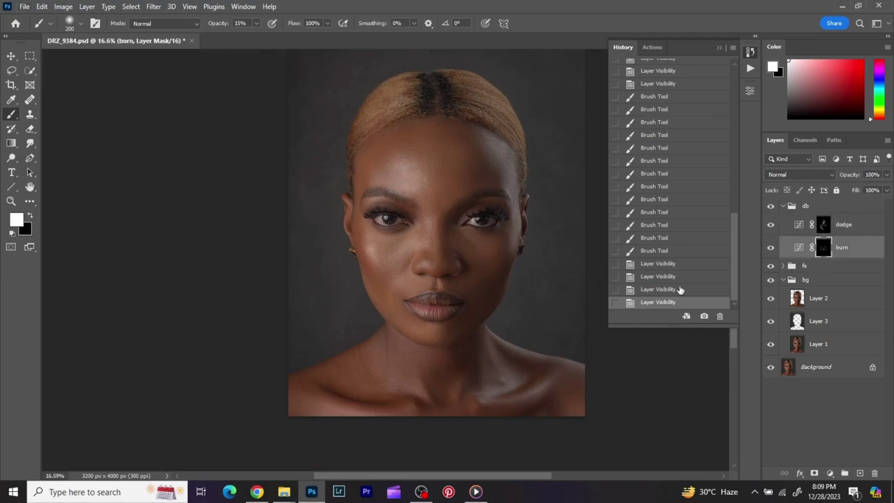
pyautogui.moveTo(479, 136)
pyautogui.mouseDown()
pyautogui.moveTo(475, 185)
pyautogui.moveTo(491, 177)
pyautogui.moveTo(506, 203)
pyautogui.moveTo(496, 257)
pyautogui.moveTo(470, 299)
pyautogui.moveTo(507, 235)
pyautogui.moveTo(497, 278)
pyautogui.moveTo(475, 312)
pyautogui.moveTo(449, 329)
pyautogui.moveTo(466, 327)
pyautogui.mouseUp()
pyautogui.click(495, 184)
pyautogui.press('[')
pyautogui.press('[')
pyautogui.press('[')
pyautogui.press(']')
pyautogui.press(']')
pyautogui.press(']')
pyautogui.press(']')
pyautogui.press('[')
pyautogui.press('[')
pyautogui.press('[')
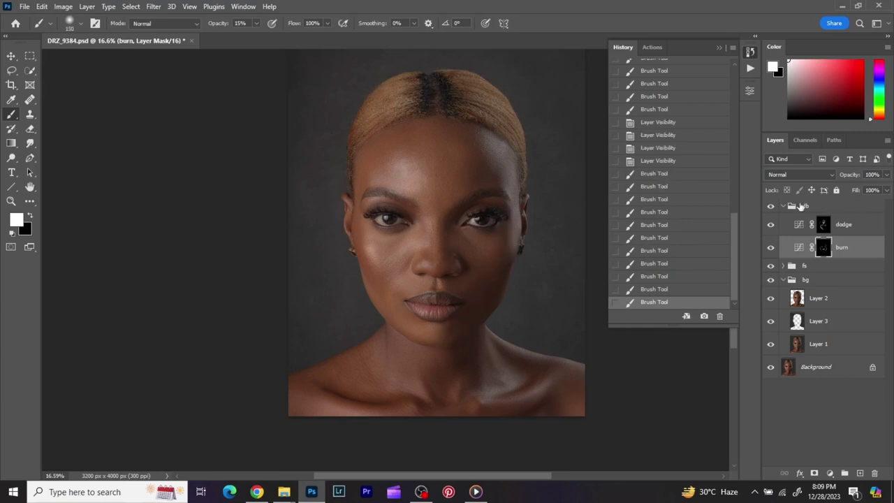
pyautogui.click(771, 206)
pyautogui.click(771, 206)
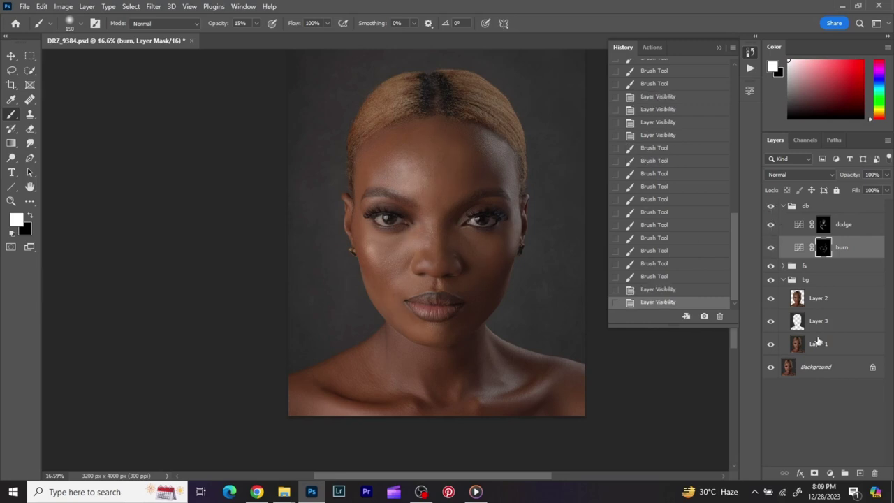
# - Paint white on the dodge mask over the base of the neck and the inner collarbones with a brush of about 200 px
pyautogui.click(824, 225)
pyautogui.press('[')
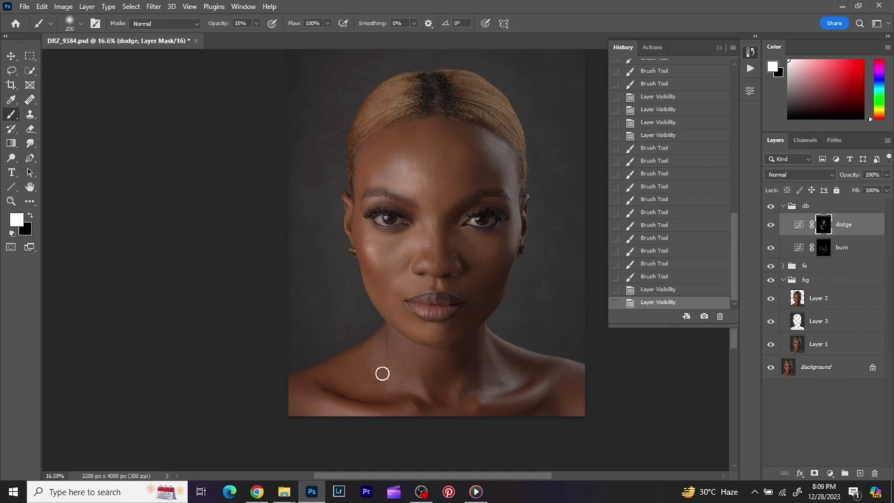
pyautogui.press(']')
pyautogui.press(']')
pyautogui.press(']')
pyautogui.press(']')
pyautogui.press(']')
pyautogui.press(']')
pyautogui.press(']')
pyautogui.click(418, 389)
pyautogui.click(413, 385)
pyautogui.click(413, 385)
pyautogui.press('[')
# - Paint white on the dodge mask over the shoulder, the outer collarbone and the opposite side of the upper chest, enlarging the brush to 250 px
pyautogui.press('[')
pyautogui.press('[')
pyautogui.click(490, 391)
pyautogui.click(490, 386)
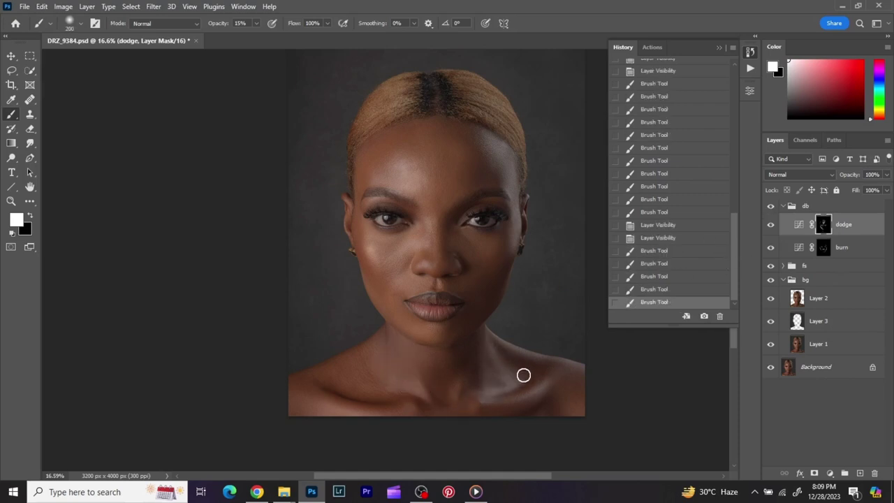
pyautogui.click(546, 395)
pyautogui.press('[')
pyautogui.press('[')
pyautogui.click(509, 404)
pyautogui.click(517, 399)
pyautogui.press(']')
pyautogui.press(']')
pyautogui.press(']')
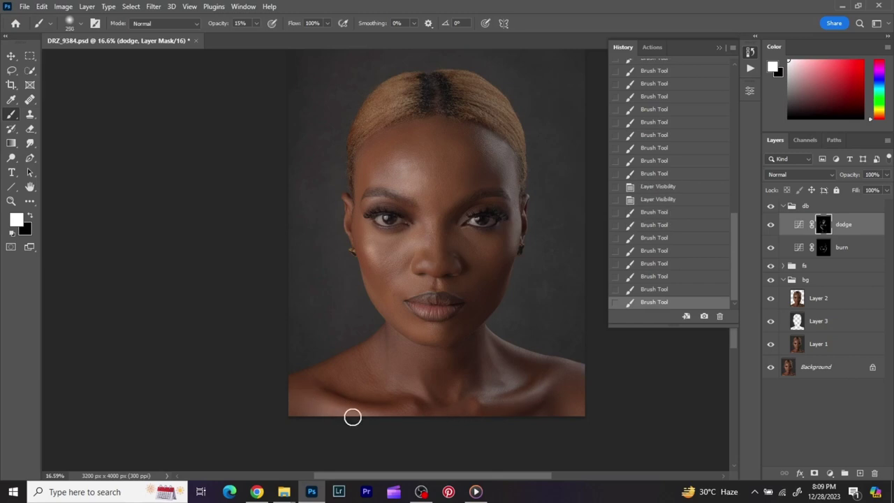
pyautogui.click(349, 415)
pyautogui.click(328, 407)
# - Paint white on the burn mask along the collarbone hollow and neck on the face's brighter side, reducing the brush from 150 to 90 px
pyautogui.click(823, 247)
pyautogui.press('[')
pyautogui.press('[')
pyautogui.press('[')
pyautogui.press('[')
pyautogui.press('[')
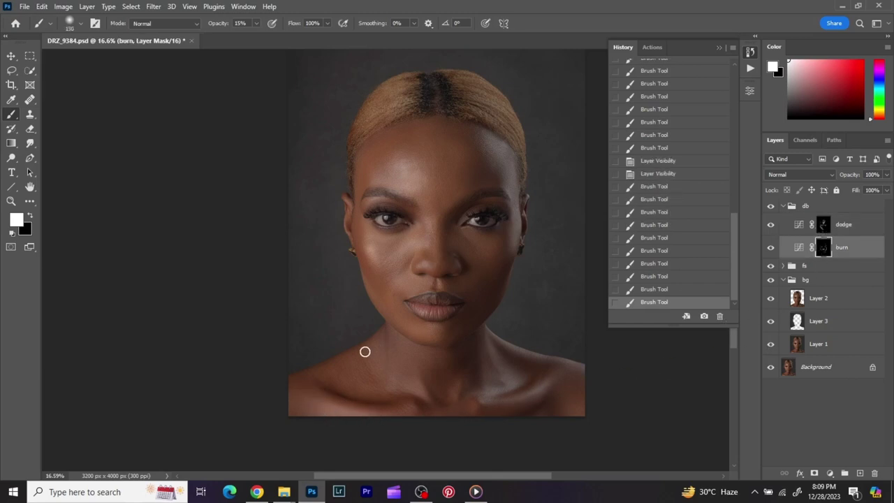
pyautogui.moveTo(326, 386); pyautogui.dragTo(396, 408)
pyautogui.click(390, 355)
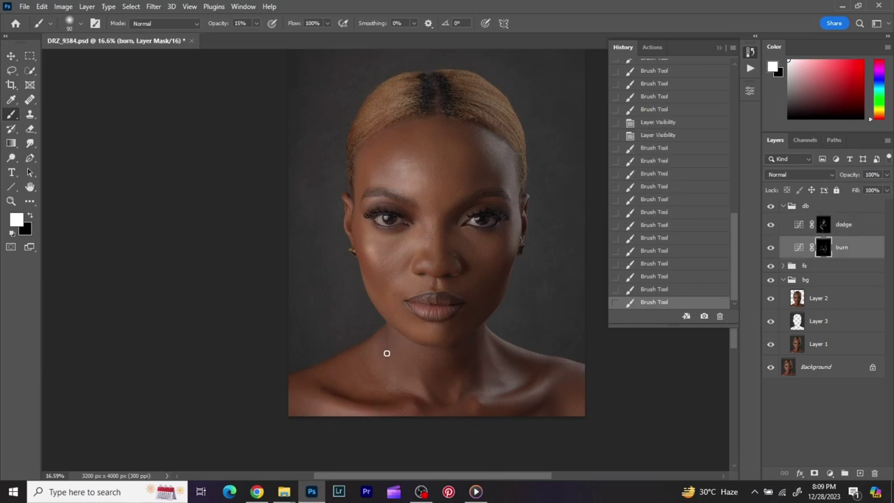
pyautogui.moveTo(387, 353); pyautogui.dragTo(388, 368)
# - Paint white on the burn mask over the shadow-side neck, the shoulder hollow and the area under the jaw with a brush of up to 200 px
pyautogui.press(']')
pyautogui.moveTo(487, 342)
pyautogui.mouseDown()
pyautogui.moveTo(483, 329)
pyautogui.moveTo(489, 339)
pyautogui.mouseUp()
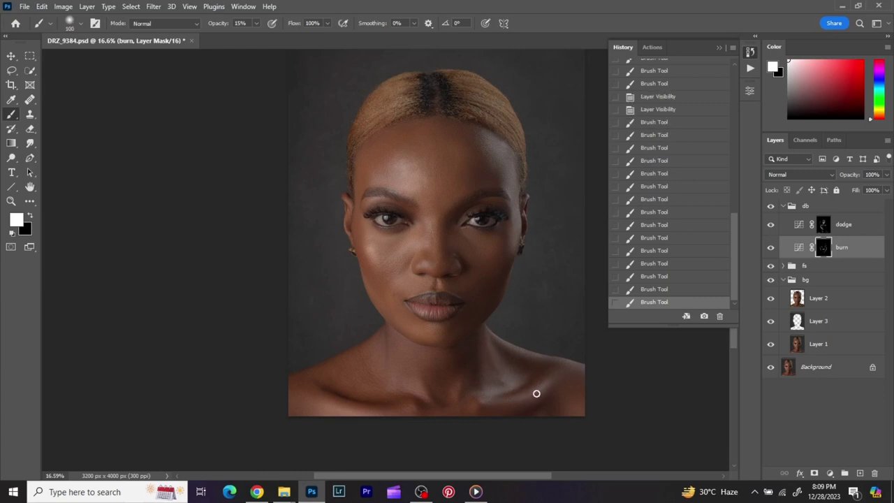
pyautogui.moveTo(536, 393)
pyautogui.mouseDown()
pyautogui.moveTo(545, 397)
pyautogui.moveTo(532, 406)
pyautogui.mouseUp()
pyautogui.press('[')
pyautogui.press('[')
pyautogui.press('[')
pyautogui.press('[')
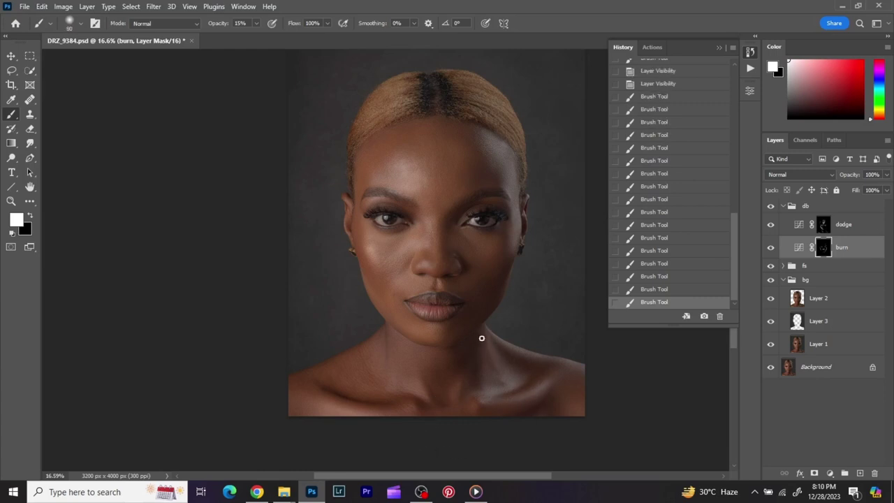
pyautogui.press(']')
pyautogui.press(']')
pyautogui.press(']')
pyautogui.press(']')
pyautogui.press(']')
pyautogui.press(']')
pyautogui.press(']')
pyautogui.press(']')
pyautogui.press(']')
pyautogui.moveTo(471, 347)
pyautogui.mouseDown()
pyautogui.moveTo(470, 386)
pyautogui.moveTo(483, 351)
pyautogui.mouseUp()
# - Compare the whole portrait with the db group hidden and shown to check the neck and shoulder shading
pyautogui.scroll(-2, 542, 315)
pyautogui.click(771, 207)
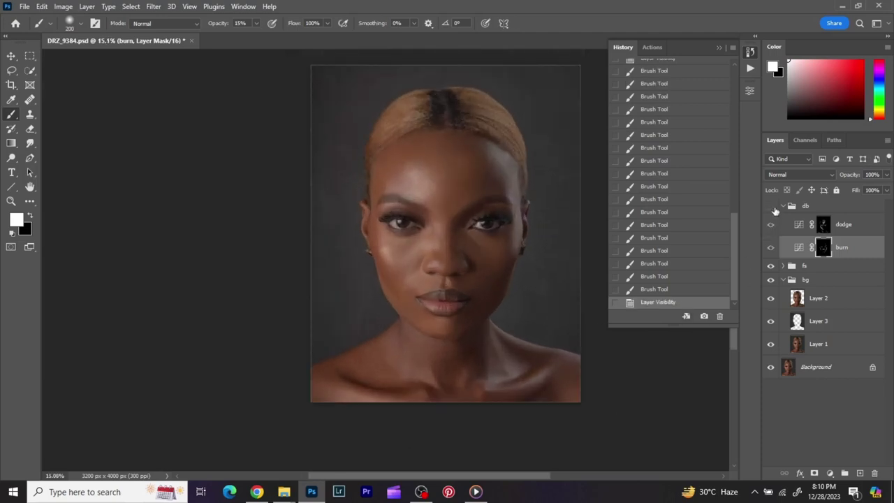
pyautogui.click(772, 207)
pyautogui.click(772, 208)
pyautogui.click(773, 207)
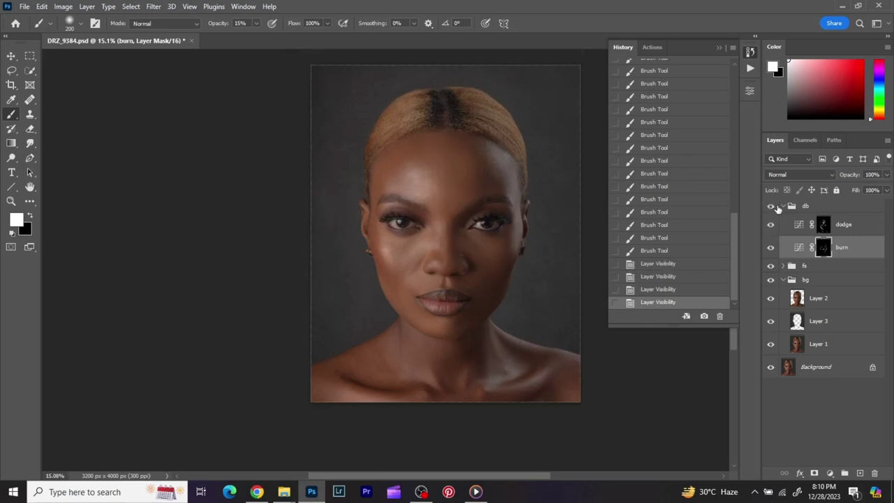
# - Collapse the db and bg layer groups and view the whole portrait
pyautogui.click(783, 207)
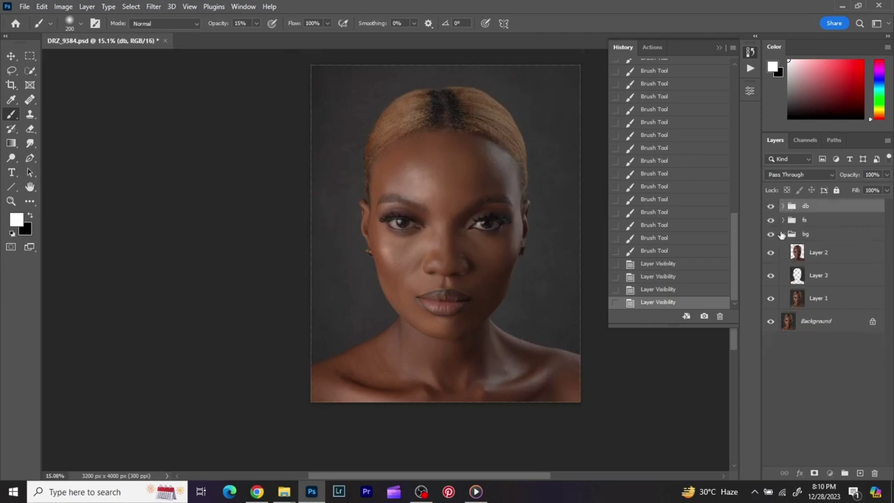
pyautogui.click(785, 234)
pyautogui.click(783, 234)
pyautogui.scroll(-3, 552, 264)
pyautogui.scroll(5, 552, 264)
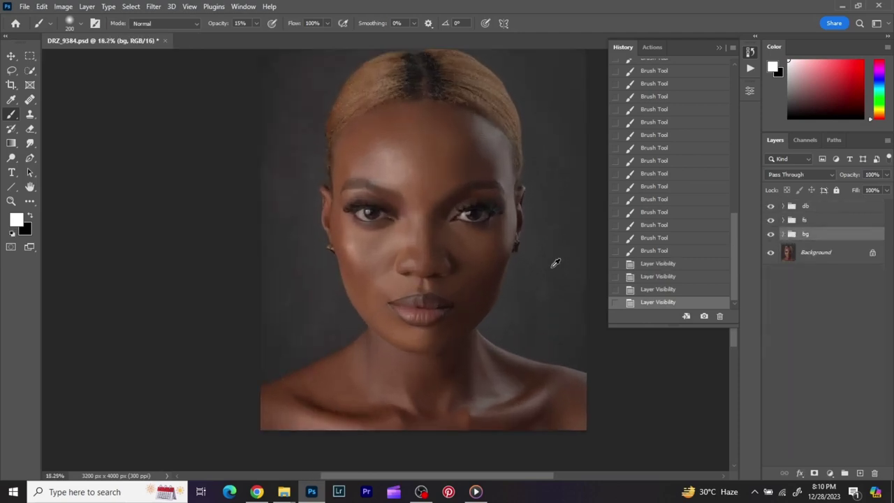
pyautogui.moveTo(497, 263); pyautogui.dragTo(502, 279)
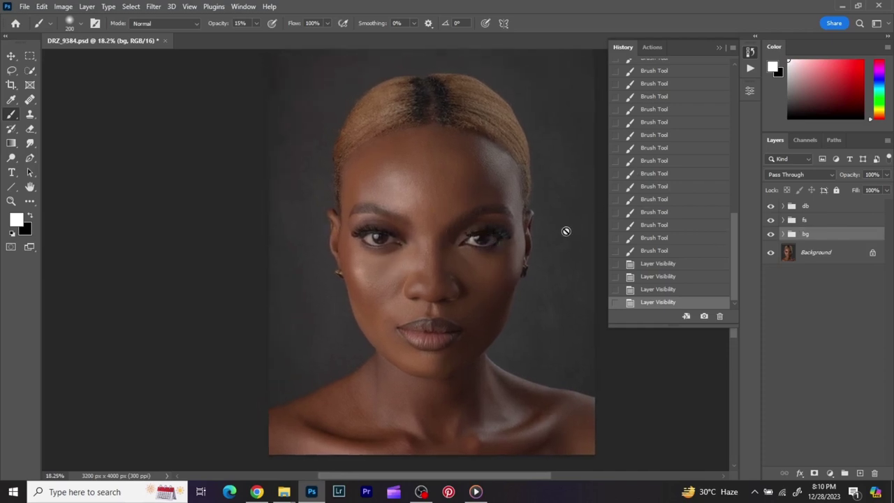
# - Add a new Soft Light layer above the db group, filled with the Soft-Light-neutral 50% gray
pyautogui.click(839, 206)
pyautogui.click(12, 56)
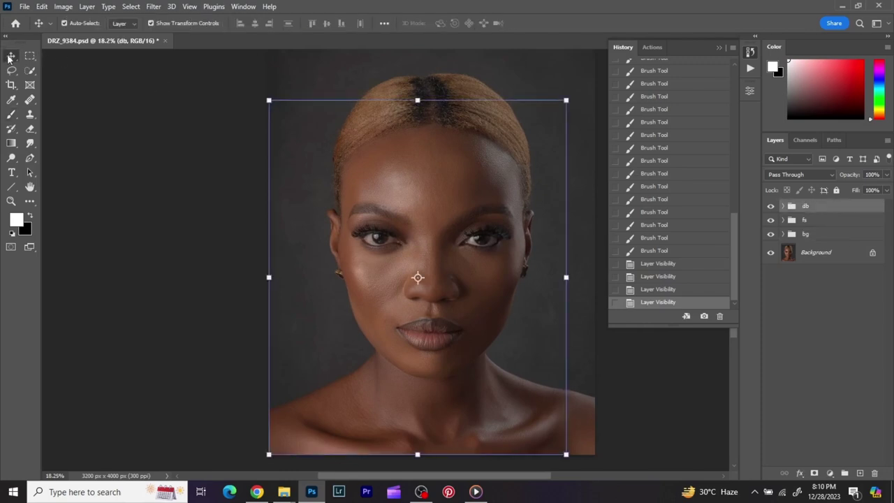
pyautogui.click(86, 6)
pyautogui.moveTo(111, 21)
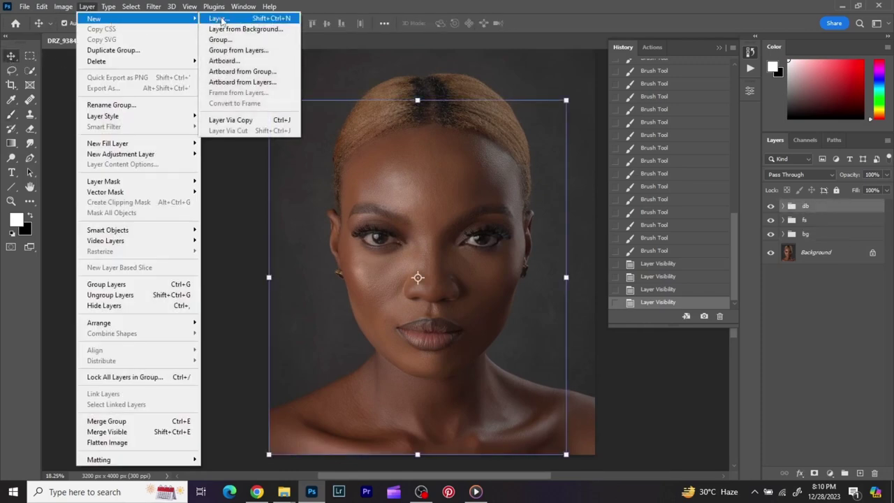
pyautogui.click(221, 19)
pyautogui.click(402, 198)
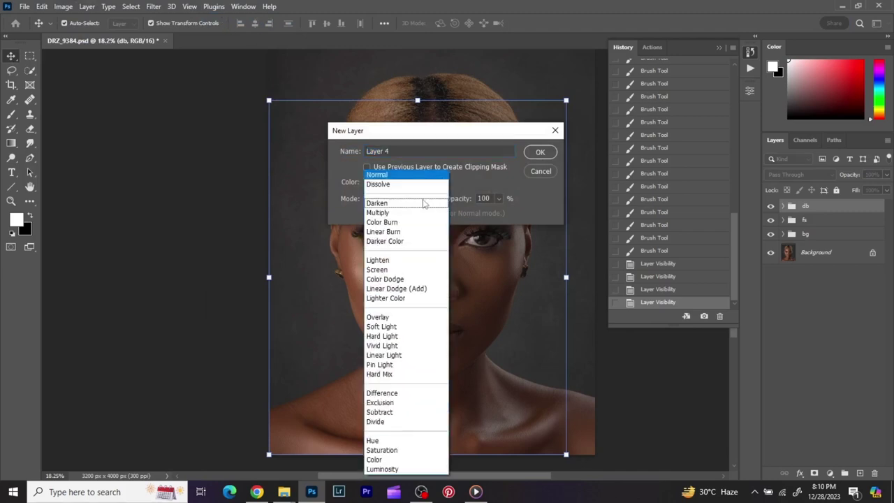
pyautogui.click(373, 330)
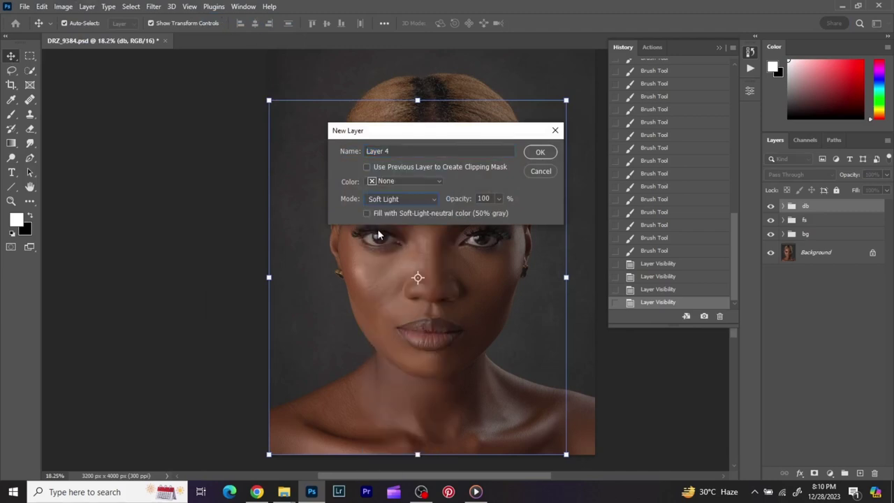
pyautogui.click(540, 152)
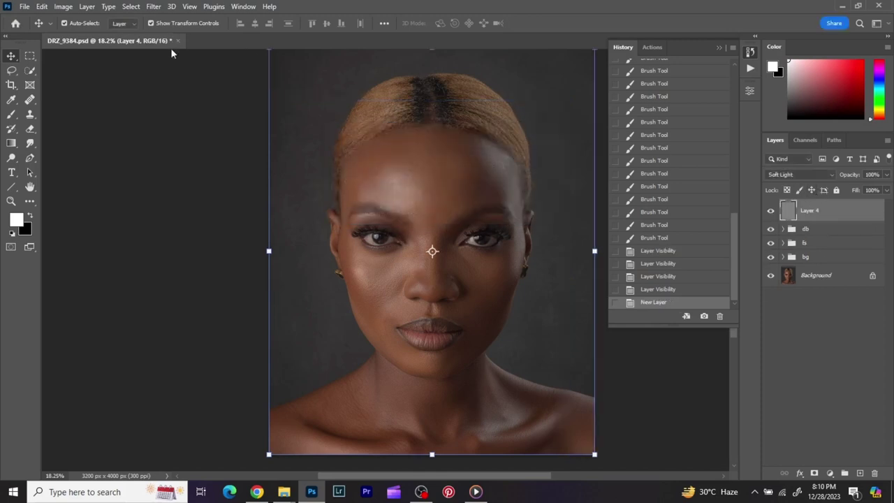
# - Set the Brush tool to 100% opacity and 1% flow
pyautogui.click(12, 113)
pyautogui.click(256, 25)
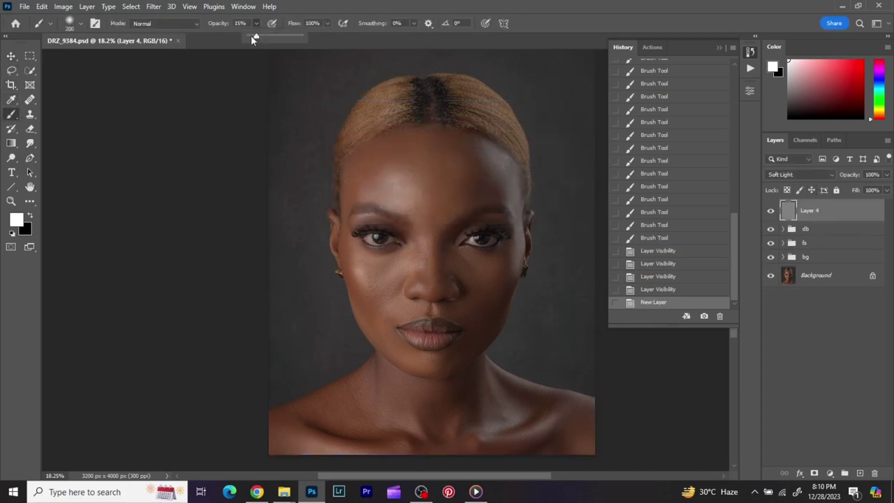
pyautogui.click(315, 23)
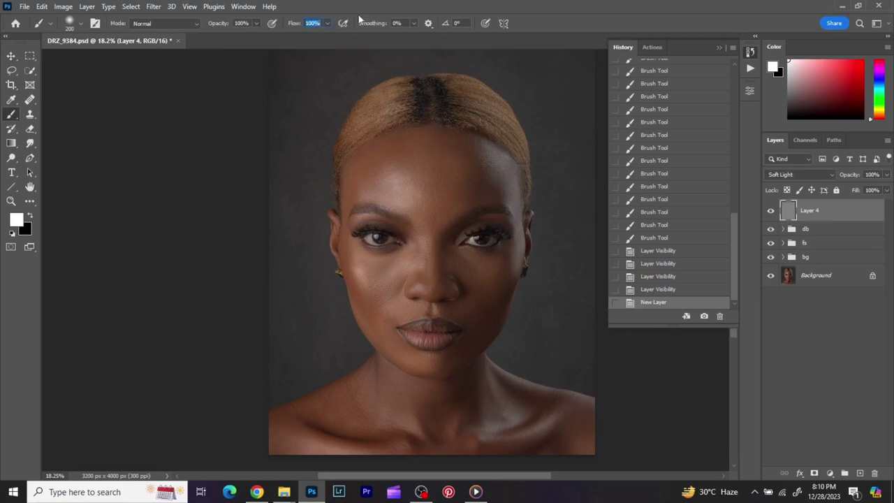
pyautogui.write('1')
# - Start dodging the iris on the face's shadow side with white on Layer 4, reducing the brush to 30 px
pyautogui.scroll(5, 515, 238)
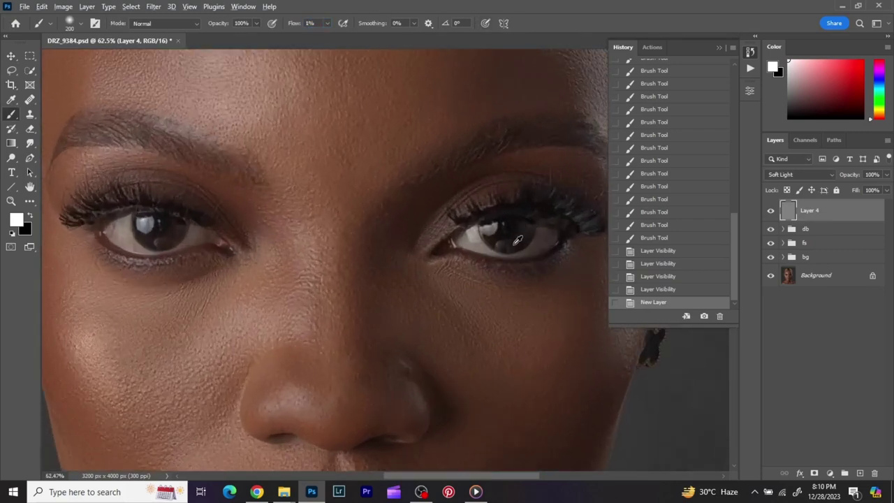
pyautogui.scroll(-1, 515, 244)
pyautogui.press('[')
pyautogui.press('[')
pyautogui.press('[')
pyautogui.press('[')
pyautogui.press('[')
pyautogui.press('[')
pyautogui.press('[')
pyautogui.press('[')
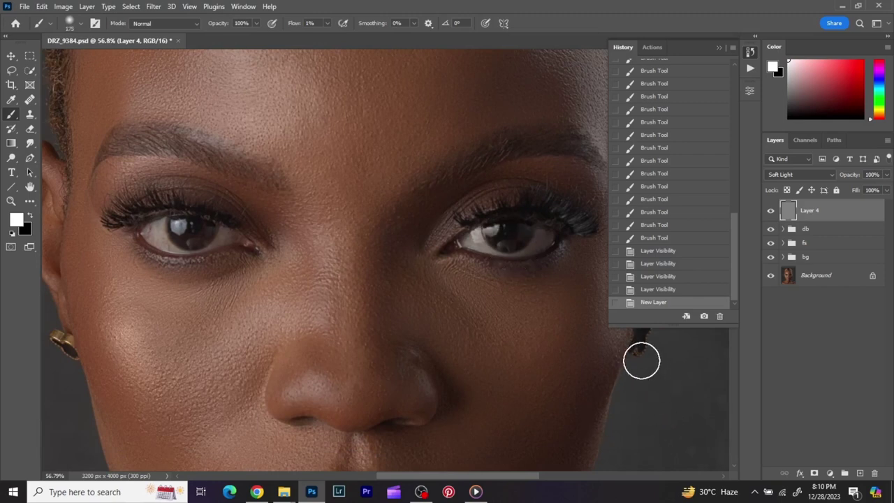
pyautogui.moveTo(507, 242)
pyautogui.mouseDown()
pyautogui.moveTo(524, 232)
pyautogui.moveTo(504, 241)
pyautogui.moveTo(491, 230)
pyautogui.moveTo(519, 239)
pyautogui.moveTo(523, 230)
pyautogui.mouseUp()
pyautogui.press('[')
pyautogui.press('[')
pyautogui.press('[')
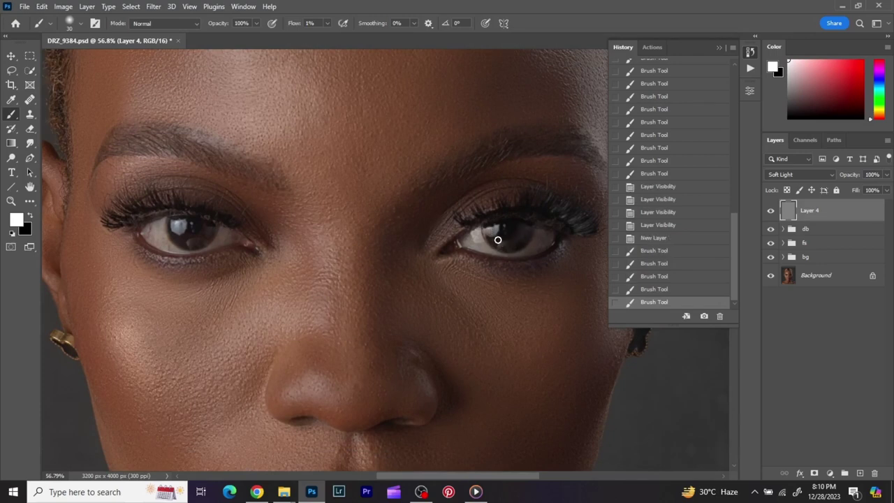
# - Build up white dabs around the shadow-side iris on Layer 4 with a 25 px brush
pyautogui.click(497, 238)
pyautogui.press('[')
pyautogui.click(511, 243)
pyautogui.click(523, 233)
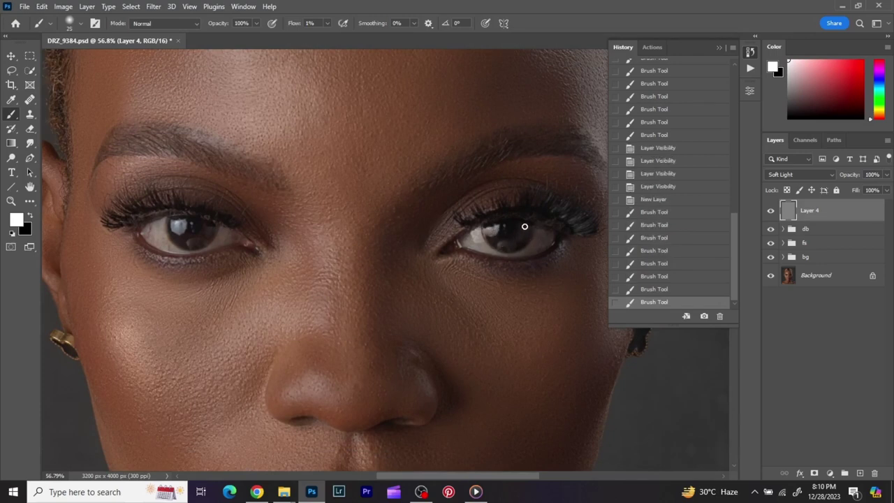
pyautogui.click(524, 231)
pyautogui.click(493, 235)
pyautogui.click(494, 238)
pyautogui.click(495, 230)
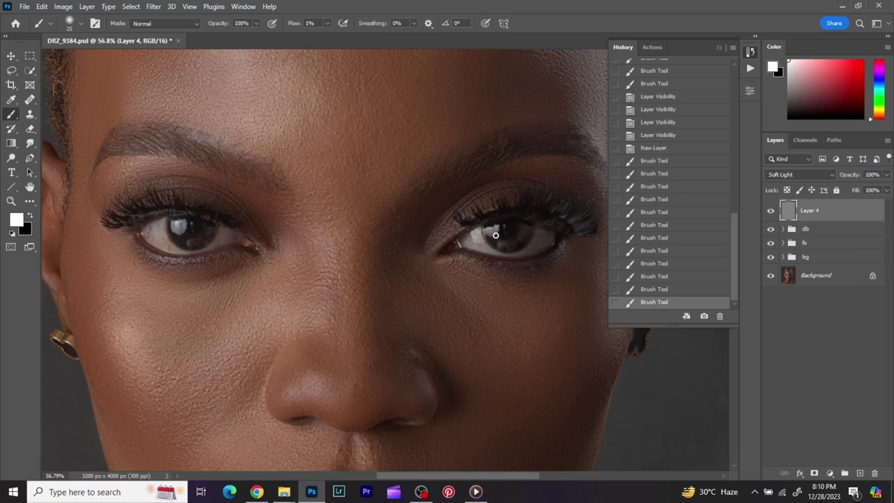
pyautogui.click(495, 232)
pyautogui.click(518, 231)
pyautogui.click(518, 234)
pyautogui.click(522, 230)
pyautogui.click(501, 238)
pyautogui.click(497, 233)
pyautogui.click(509, 248)
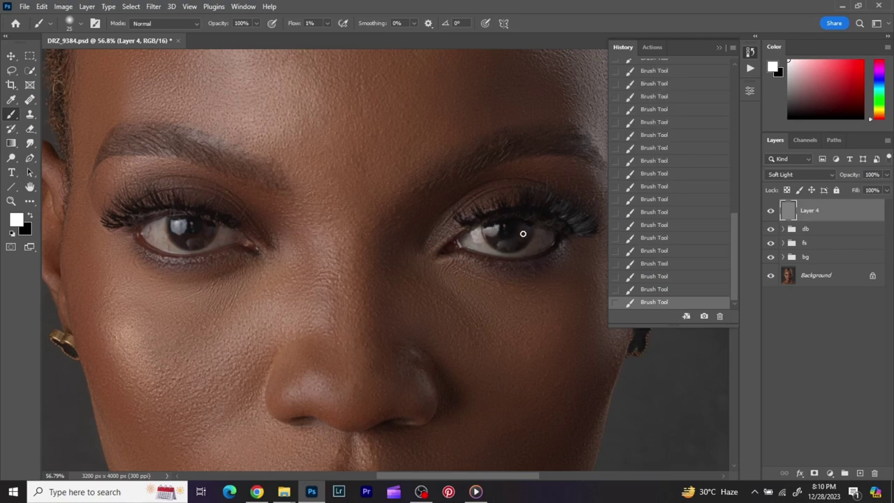
# - Refine the eyes on Layer 4 with black using a brush of 20 px or less, and with white at 30 px
pyautogui.click(31, 217)
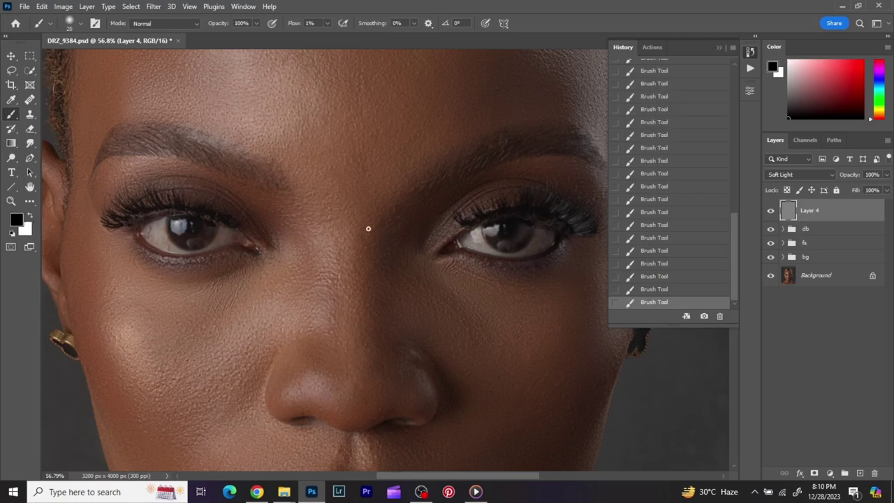
pyautogui.press('[')
pyautogui.press('[')
pyautogui.press('[')
pyautogui.press('[')
pyautogui.press('[')
pyautogui.click(29, 216)
pyautogui.press(']')
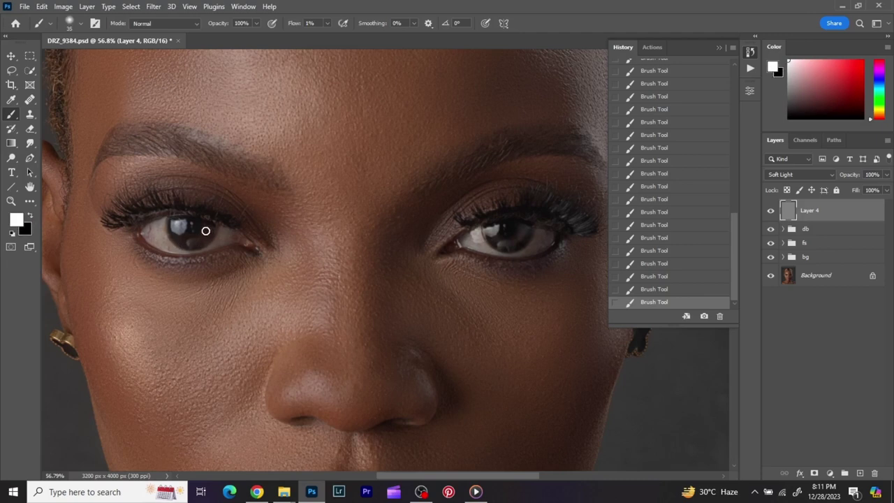
# - Burn the eye areas on Layer 4 with black, starting at 35 px and varying the brush size up to 80 px
pyautogui.click(30, 217)
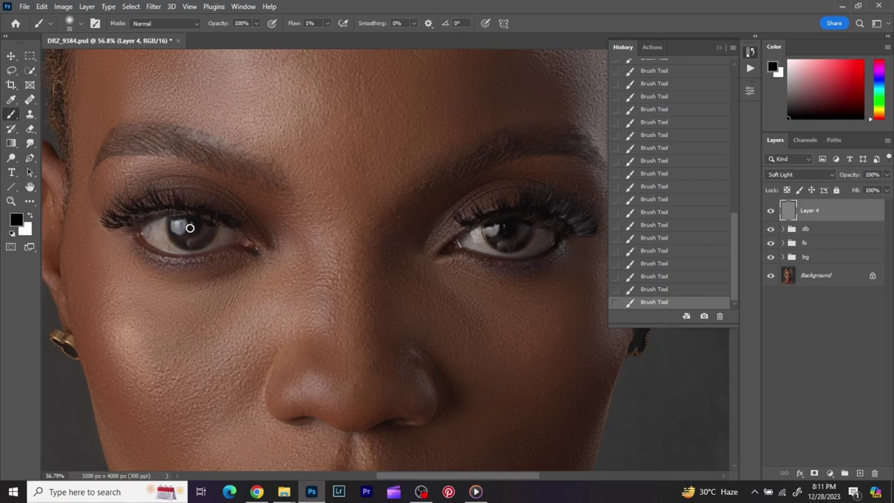
pyautogui.press('[')
pyautogui.press('[')
pyautogui.press(']')
pyautogui.press(']')
pyautogui.press(']')
pyautogui.press(']')
pyautogui.press(']')
pyautogui.press(']')
pyautogui.press(']')
pyautogui.press('[')
# - Collapse the History panel and continue burning around the brows and eyes with black, reducing the brush to 40 px
pyautogui.click(749, 53)
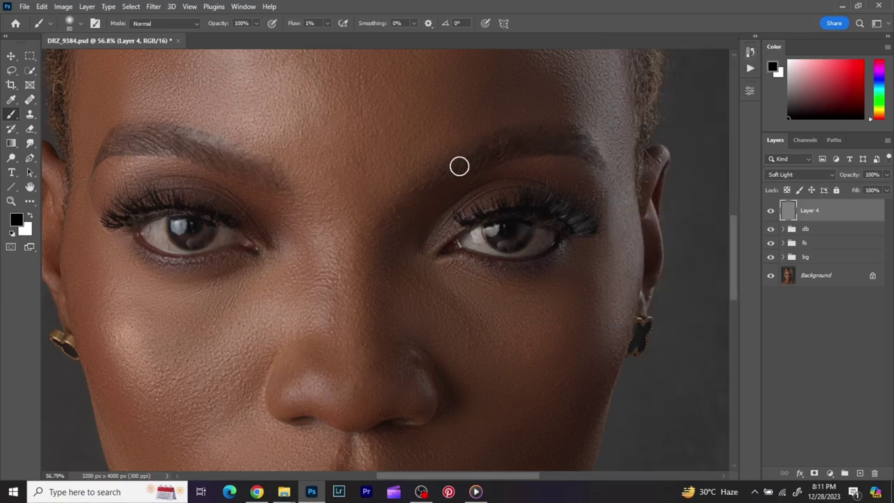
pyautogui.press('[')
pyautogui.press('[')
pyautogui.press('[')
pyautogui.press('[')
pyautogui.press(']')
# - Compare the whole portrait with Layer 4 hidden and shown to check the eye shading
pyautogui.scroll(-5, 478, 235)
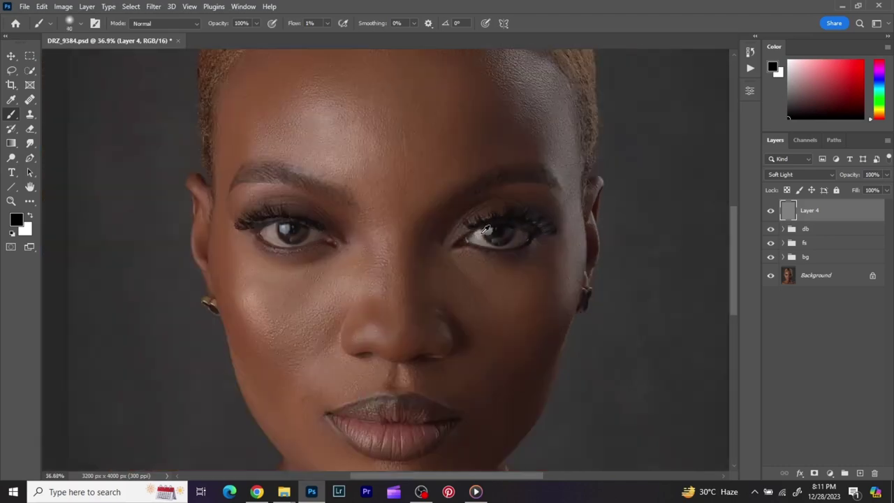
pyautogui.click(771, 212)
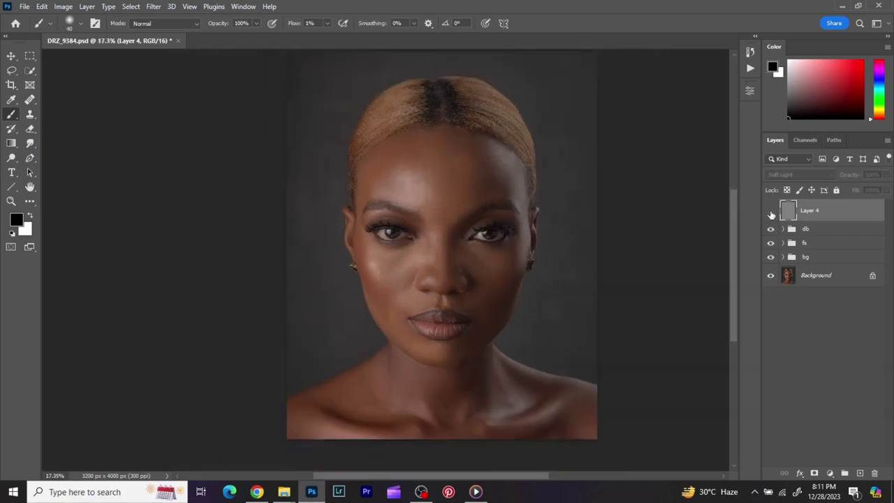
pyautogui.click(771, 213)
pyautogui.click(771, 213)
pyautogui.click(771, 213)
pyautogui.scroll(-3, 479, 304)
pyautogui.scroll(4, 501, 294)
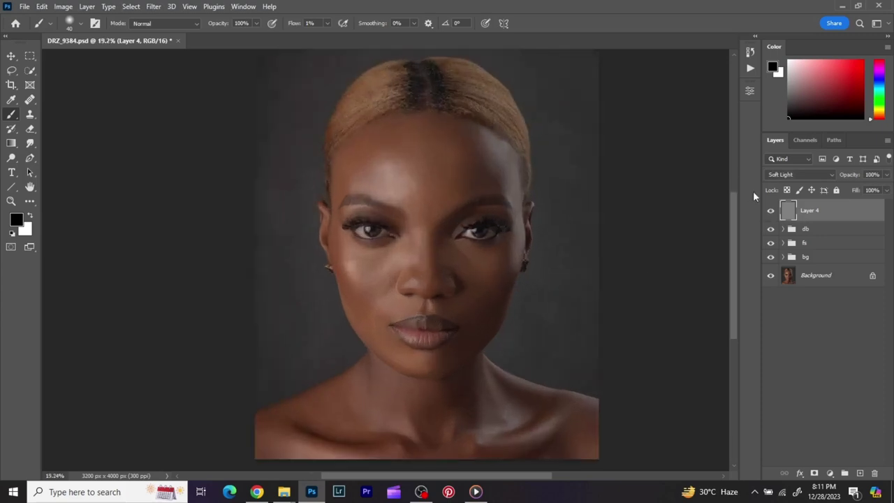
# - Run the Eyes N Teeth Whitening action from the PM Actions set
pyautogui.click(749, 90)
pyautogui.click(750, 68)
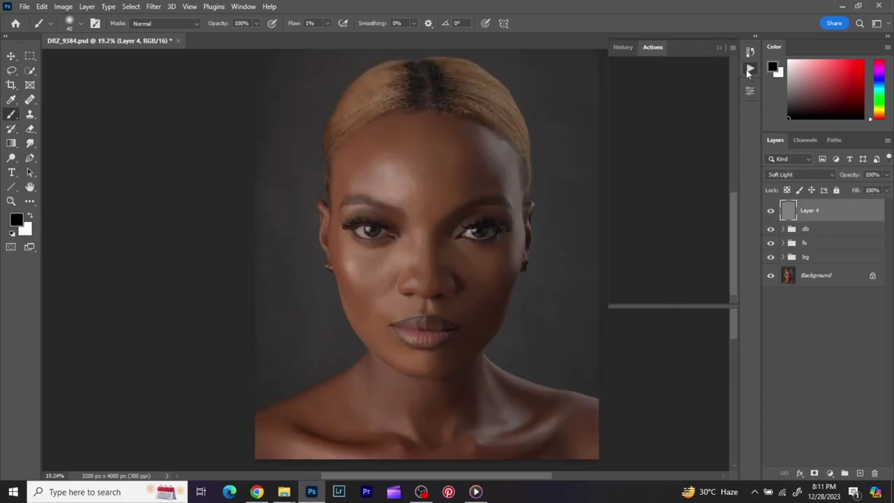
pyautogui.click(684, 86)
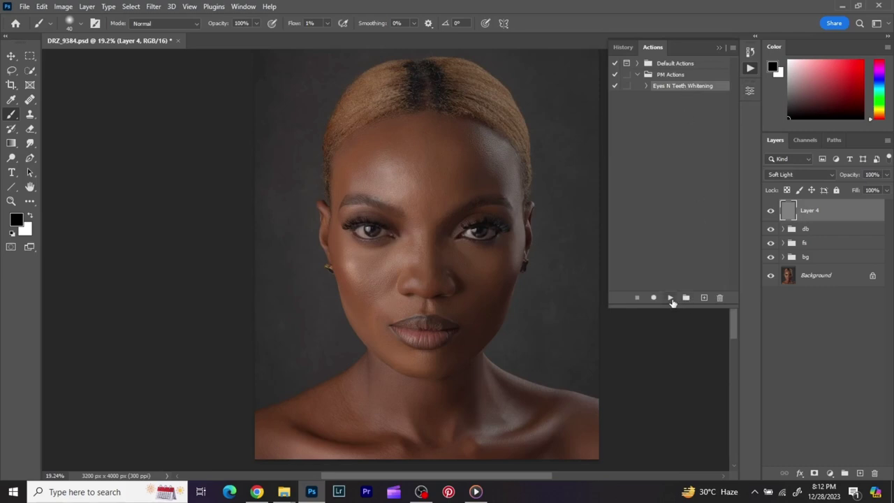
pyautogui.click(670, 298)
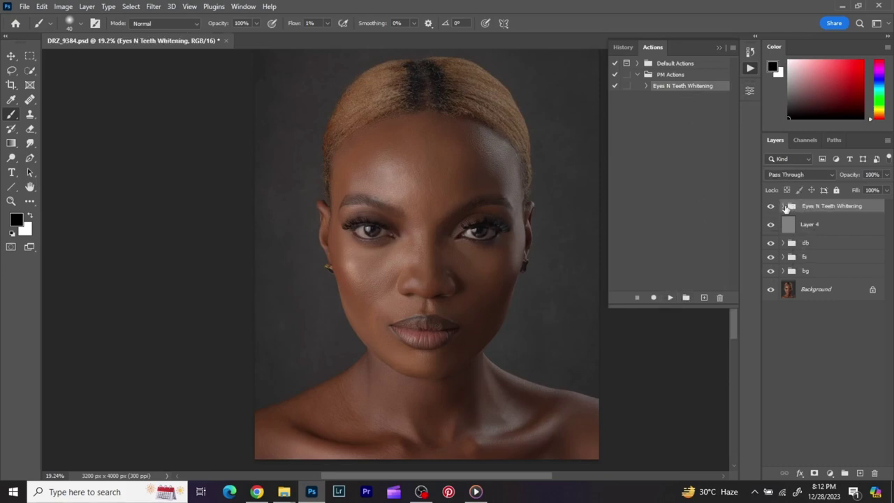
# - Select the Photo Filter 1 mask in the Eyes N Teeth Whitening group and set the brush flow to 100%
pyautogui.click(783, 207)
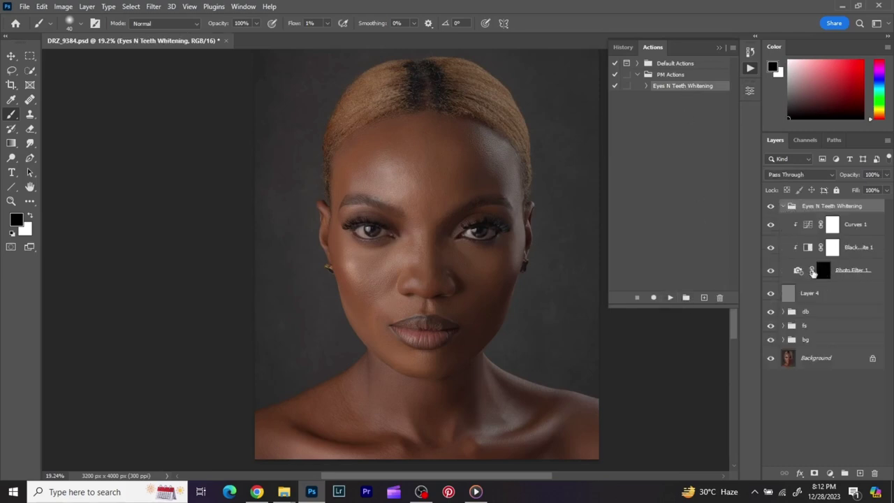
pyautogui.click(825, 271)
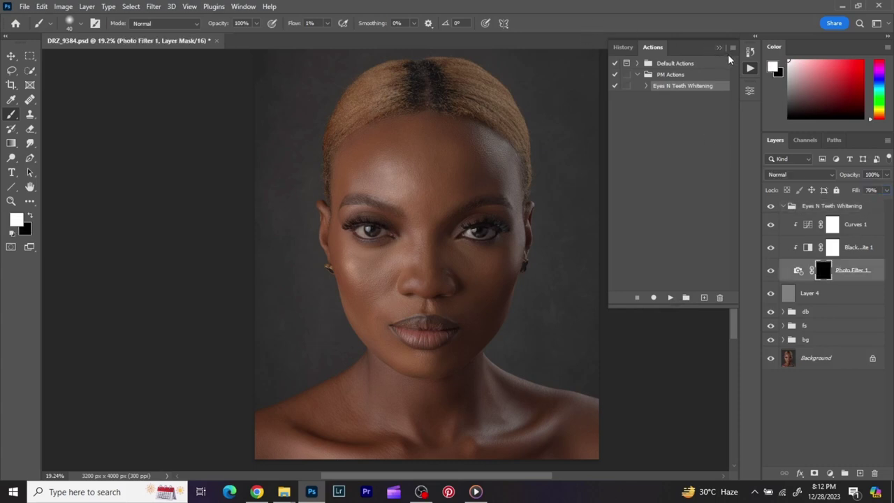
pyautogui.click(750, 68)
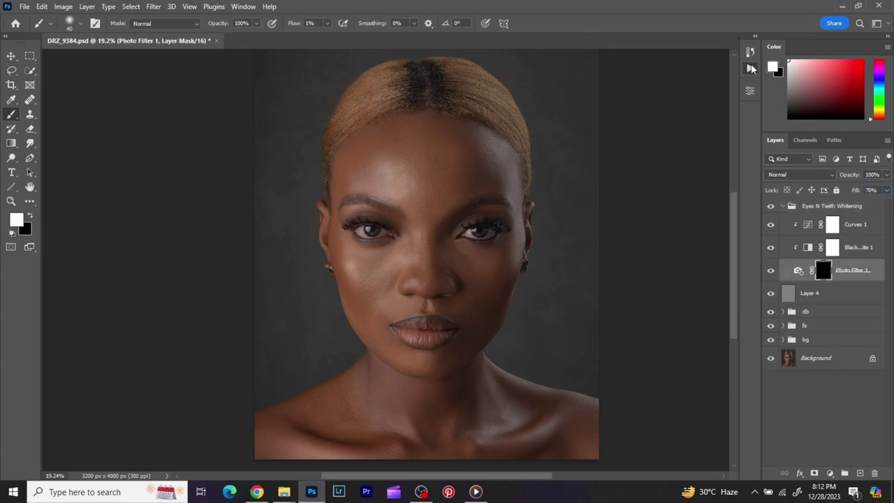
pyautogui.click(326, 23)
pyautogui.moveTo(324, 36); pyautogui.dragTo(378, 36)
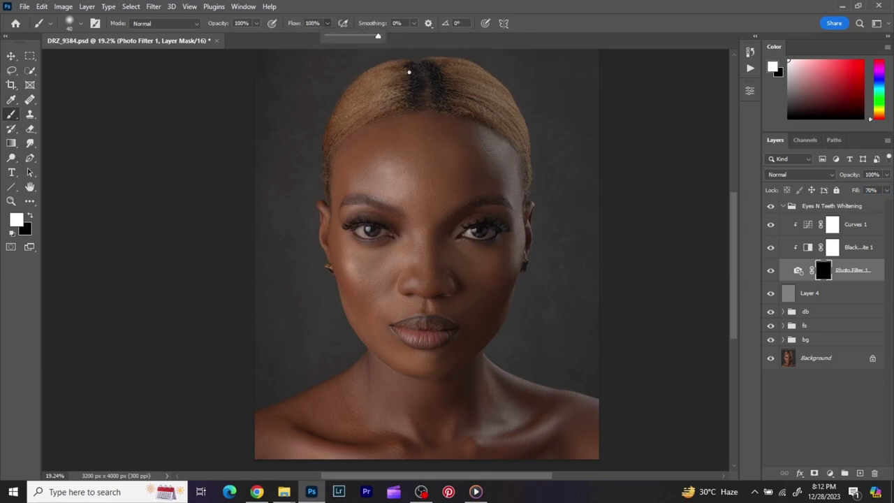
# - Paint white on the Photo Filter 1 mask over the whites of both eyes with a 35 px brush
pyautogui.press('x')
pyautogui.press('x')
pyautogui.press('x')
pyautogui.scroll(2, 379, 241)
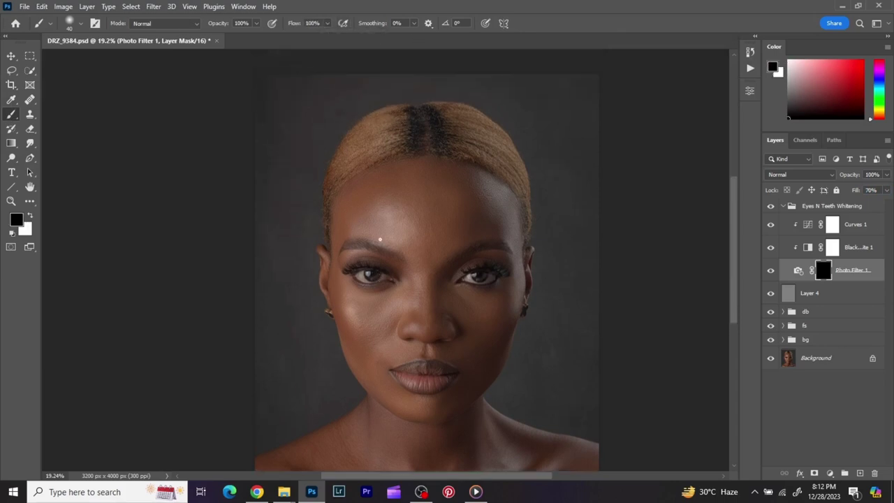
pyautogui.press('x')
pyautogui.scroll(-1, 380, 240)
pyautogui.press('x')
pyautogui.press('x')
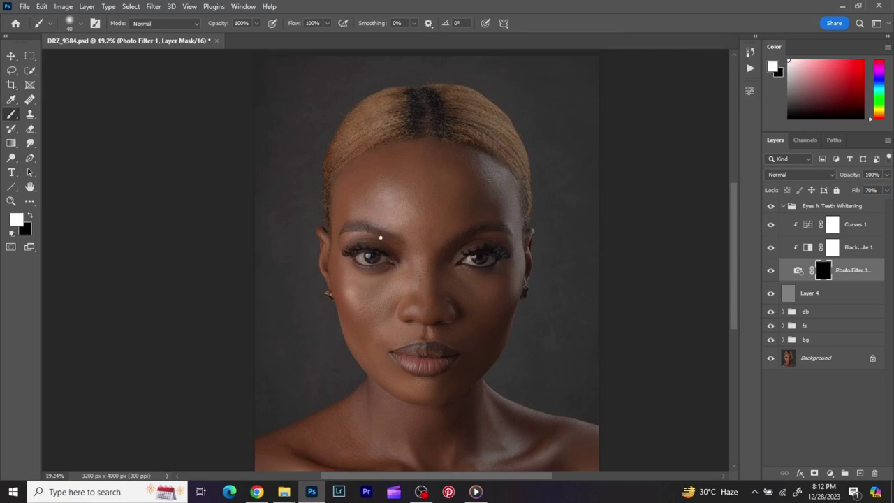
pyautogui.scroll(5, 402, 260)
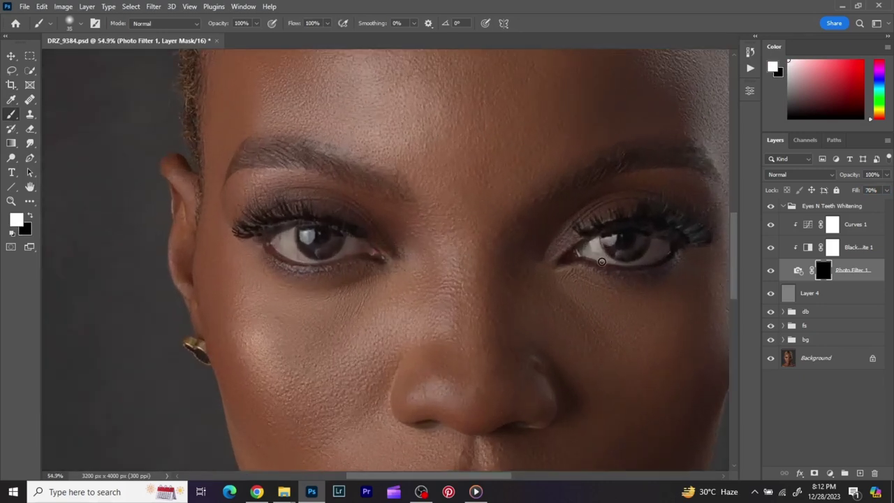
pyautogui.press('[')
pyautogui.moveTo(594, 245)
pyautogui.mouseDown()
pyautogui.moveTo(645, 260)
pyautogui.moveTo(656, 243)
pyautogui.moveTo(629, 267)
pyautogui.moveTo(583, 247)
pyautogui.moveTo(608, 266)
pyautogui.mouseUp()
pyautogui.moveTo(656, 246); pyautogui.dragTo(671, 245)
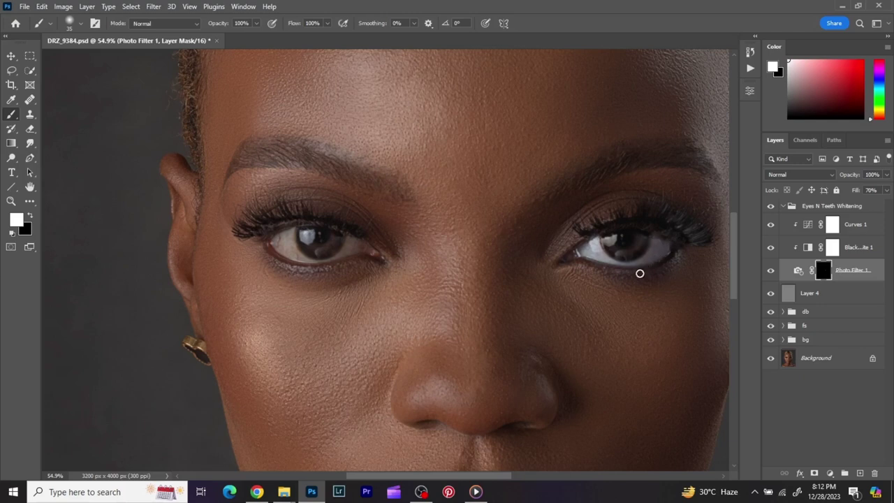
pyautogui.moveTo(290, 234)
pyautogui.mouseDown()
pyautogui.moveTo(296, 257)
pyautogui.moveTo(288, 235)
pyautogui.moveTo(299, 256)
pyautogui.moveTo(321, 265)
pyautogui.moveTo(352, 247)
pyautogui.moveTo(349, 236)
pyautogui.moveTo(331, 265)
pyautogui.moveTo(350, 241)
pyautogui.moveTo(379, 255)
pyautogui.moveTo(289, 260)
pyautogui.moveTo(289, 234)
pyautogui.moveTo(263, 243)
pyautogui.mouseUp()
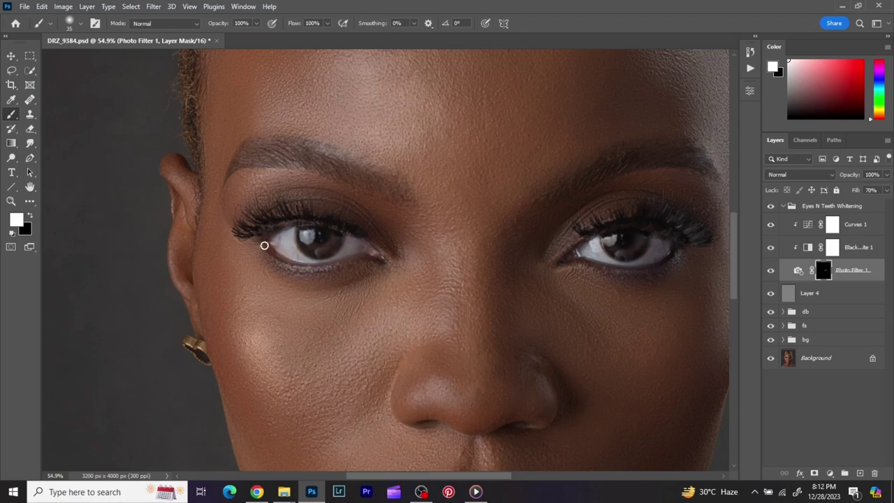
# - Paint black on the Photo Filter 1 mask over the irises and lower lids to remove spill, using a brush of up to 60 px
pyautogui.click(30, 216)
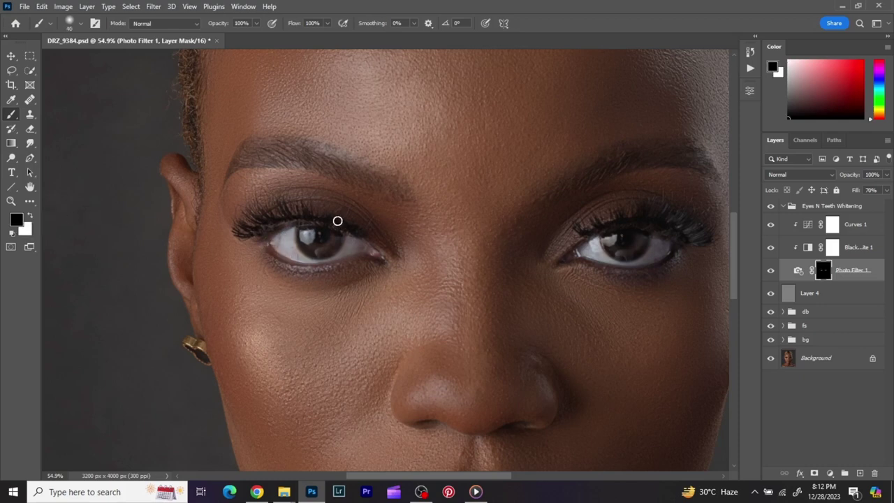
pyautogui.moveTo(308, 246)
pyautogui.mouseDown()
pyautogui.moveTo(326, 247)
pyautogui.moveTo(331, 228)
pyautogui.moveTo(317, 216)
pyautogui.mouseUp()
pyautogui.moveTo(282, 268)
pyautogui.mouseDown()
pyautogui.moveTo(315, 277)
pyautogui.moveTo(342, 264)
pyautogui.moveTo(369, 266)
pyautogui.mouseUp()
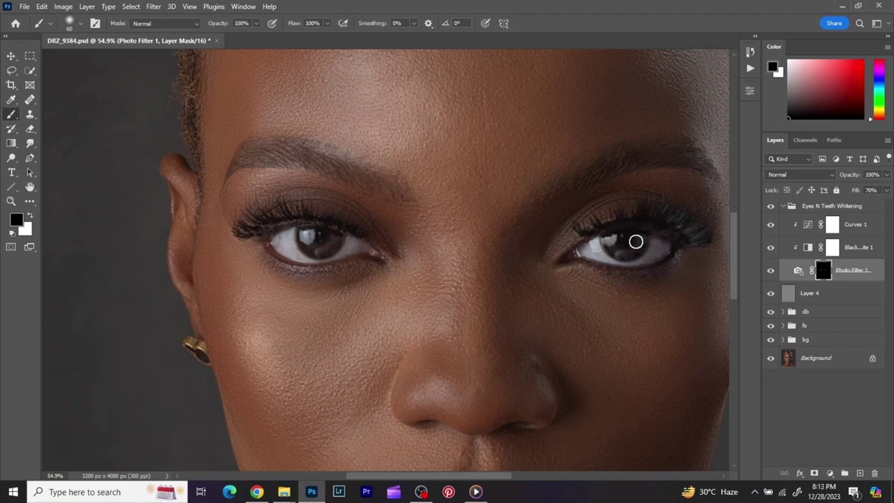
# - Compare the whole portrait with only the fs group shown and with all layers shown, and collapse the Eyes N Teeth Whitening group
pyautogui.click(11, 55)
pyautogui.scroll(-10, 537, 219)
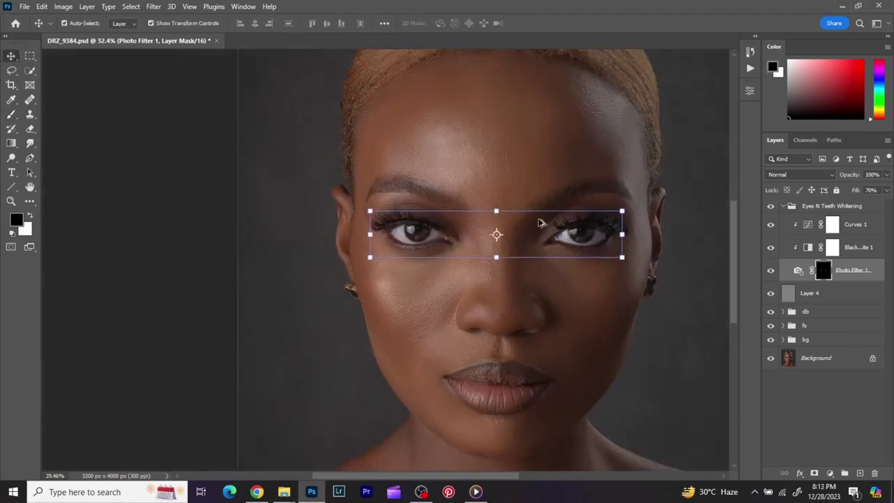
pyautogui.moveTo(569, 273); pyautogui.dragTo(440, 297)
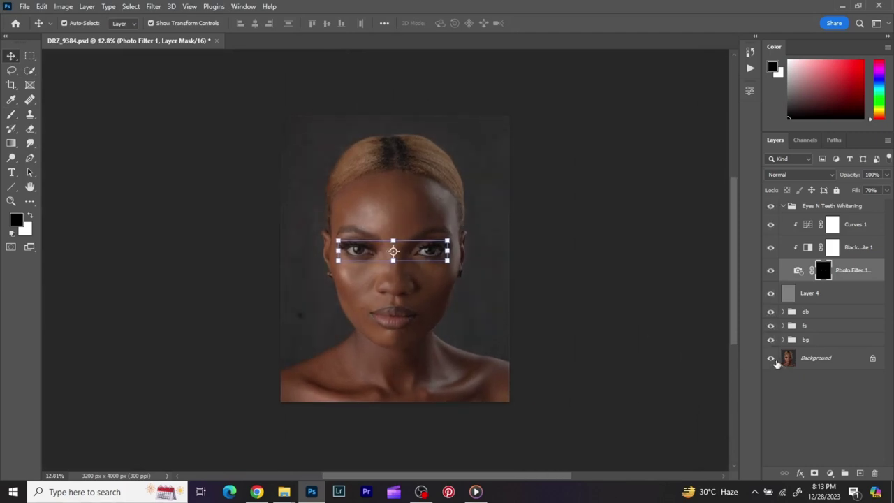
pyautogui.scroll(1, 570, 316)
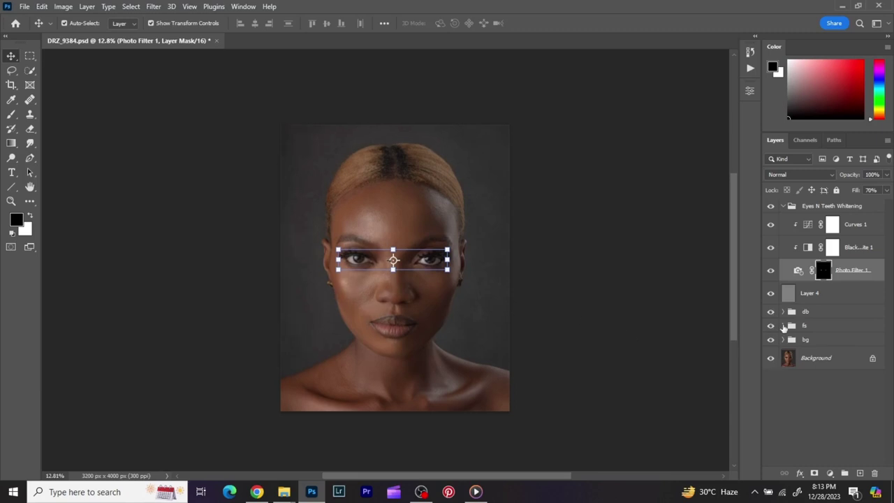
pyautogui.keyDown('alt'); pyautogui.click(771, 326); pyautogui.keyUp('alt')
pyautogui.keyDown('alt'); pyautogui.click(770, 326); pyautogui.keyUp('alt')
pyautogui.keyDown('alt'); pyautogui.click(770, 325); pyautogui.keyUp('alt')
pyautogui.keyDown('alt'); pyautogui.click(771, 326); pyautogui.keyUp('alt')
pyautogui.keyDown('alt'); pyautogui.click(771, 326); pyautogui.keyUp('alt')
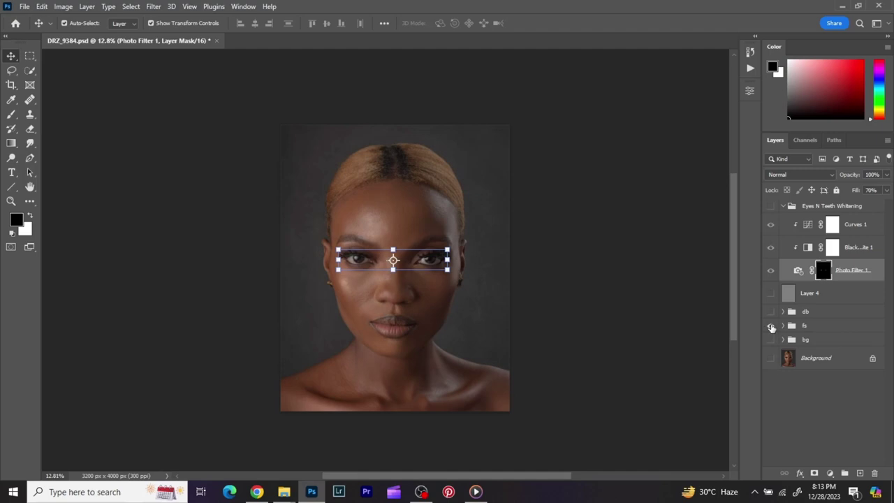
pyautogui.keyDown('alt'); pyautogui.click(771, 326); pyautogui.keyUp('alt')
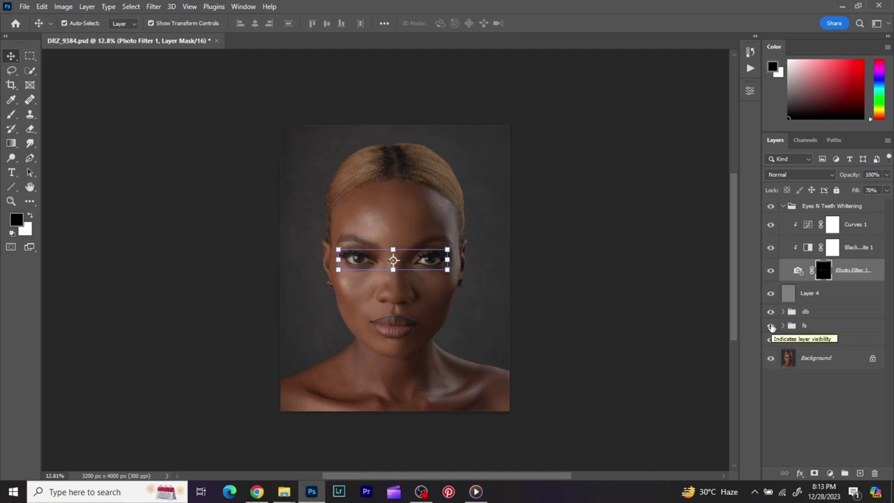
pyautogui.click(790, 206)
pyautogui.click(784, 206)
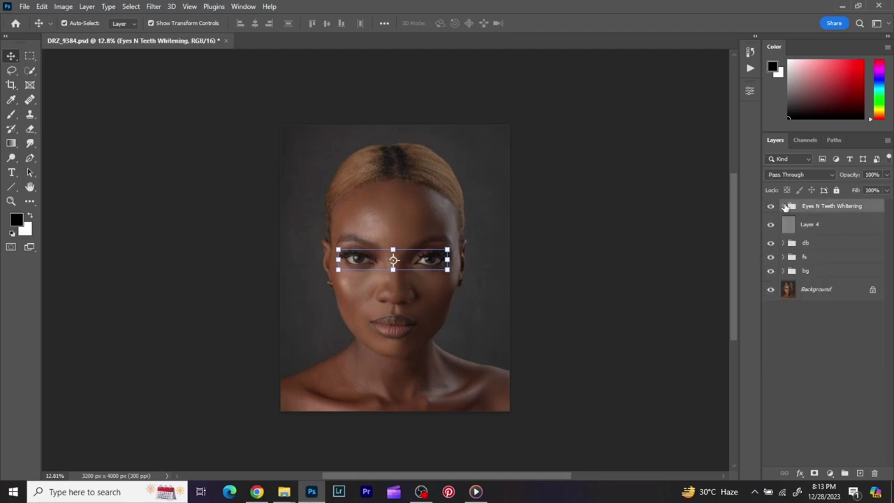